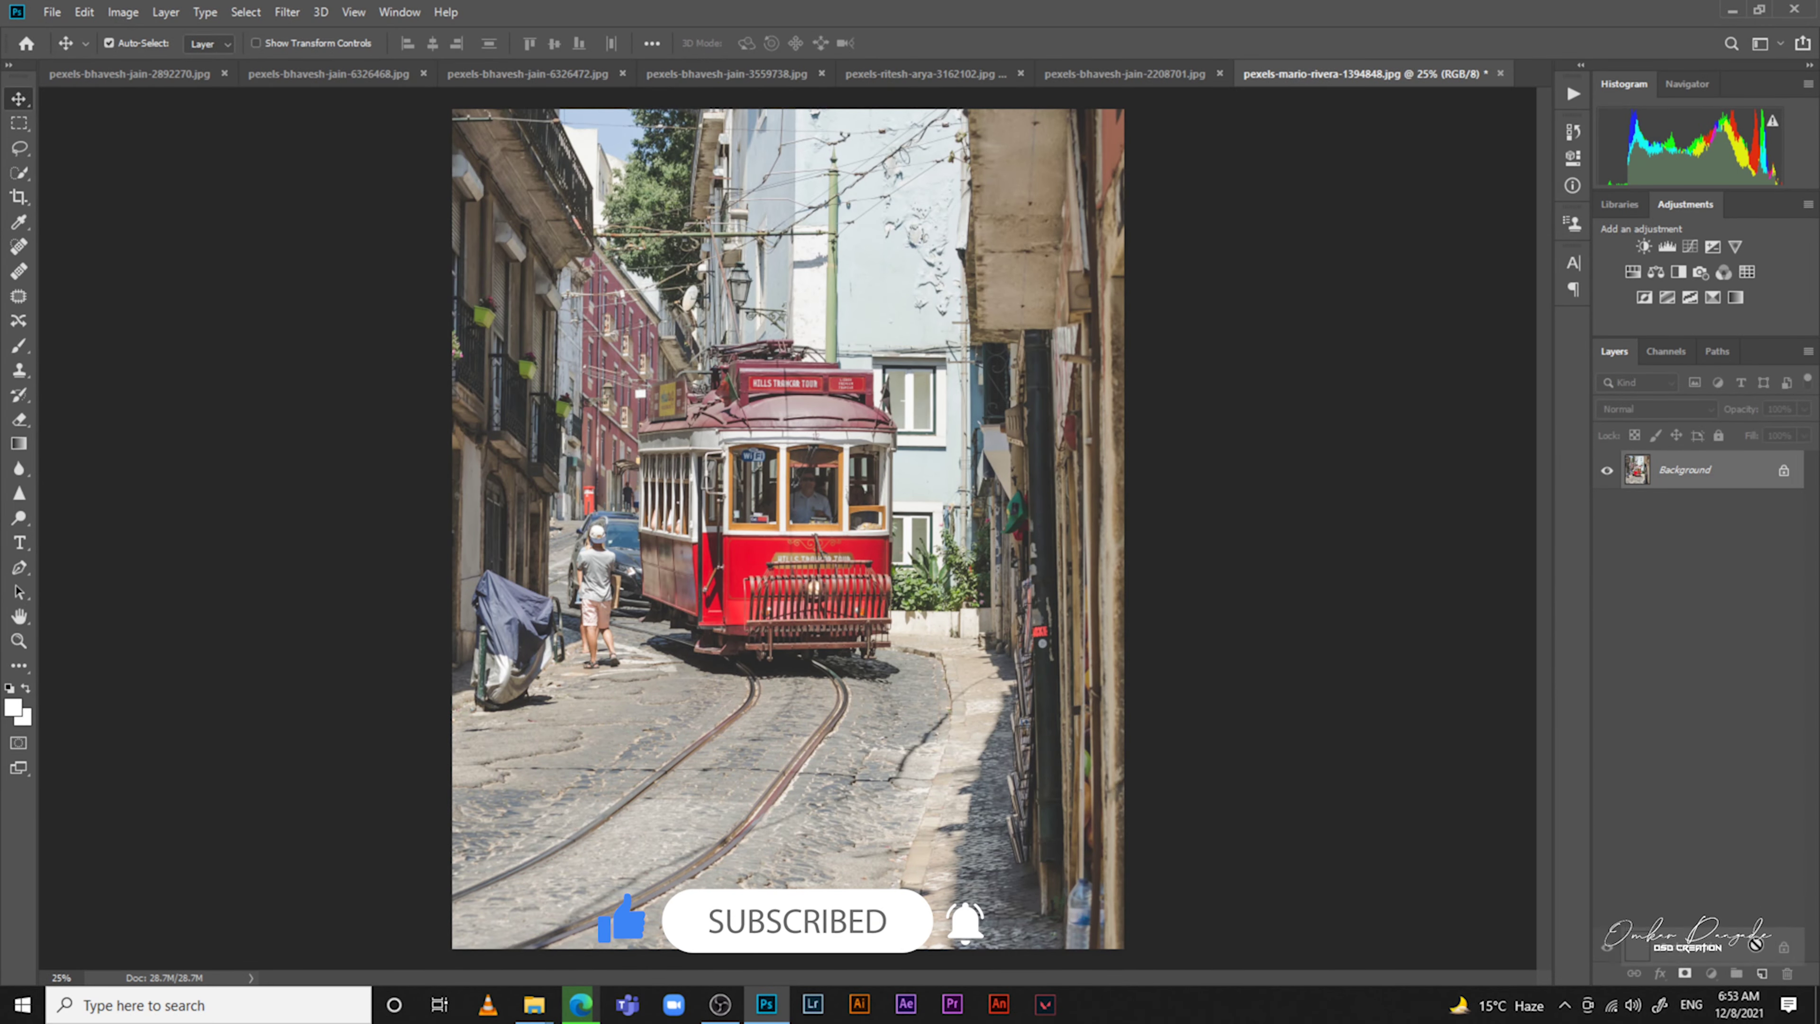
Duplicate the tram photo's Background layer and open the copy in the Camera Raw Filter
{"action": "left_click_drag", "start_coordinate": [1657, 470], "coordinate": [1761, 972]}
{"action": "left_click", "coordinate": [287, 13]}
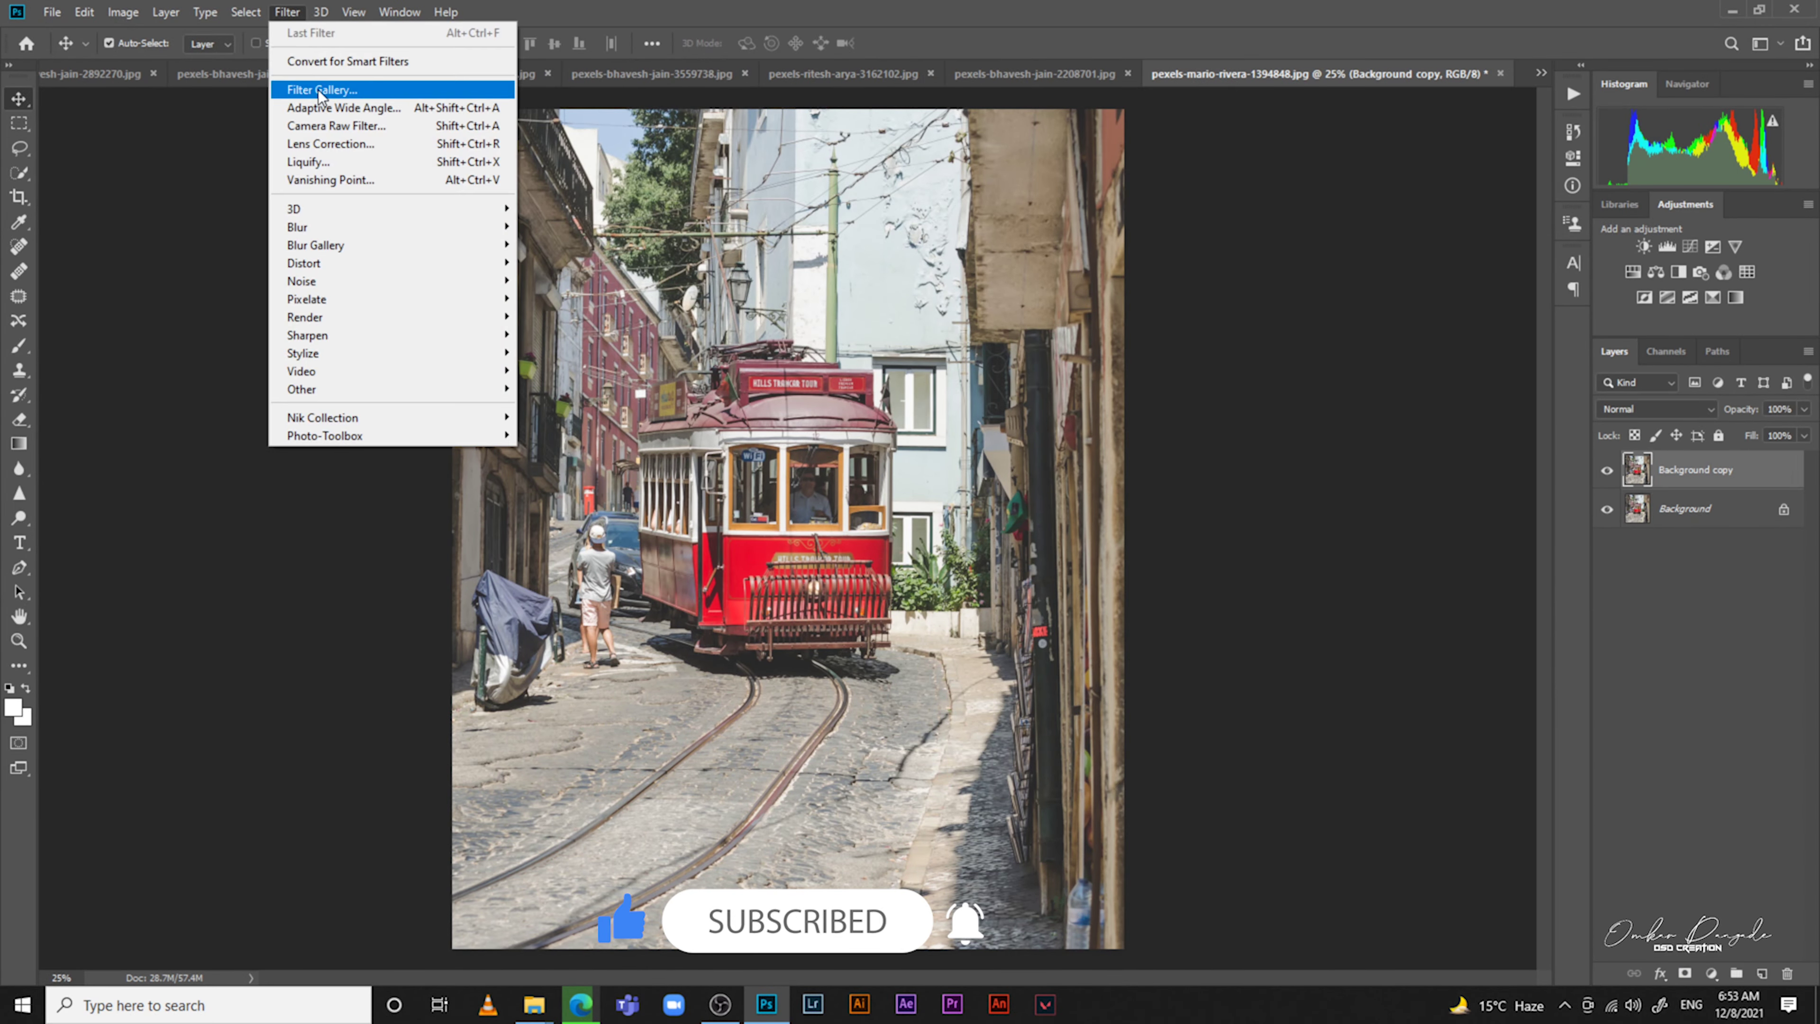
{"action": "left_click", "coordinate": [330, 127]}
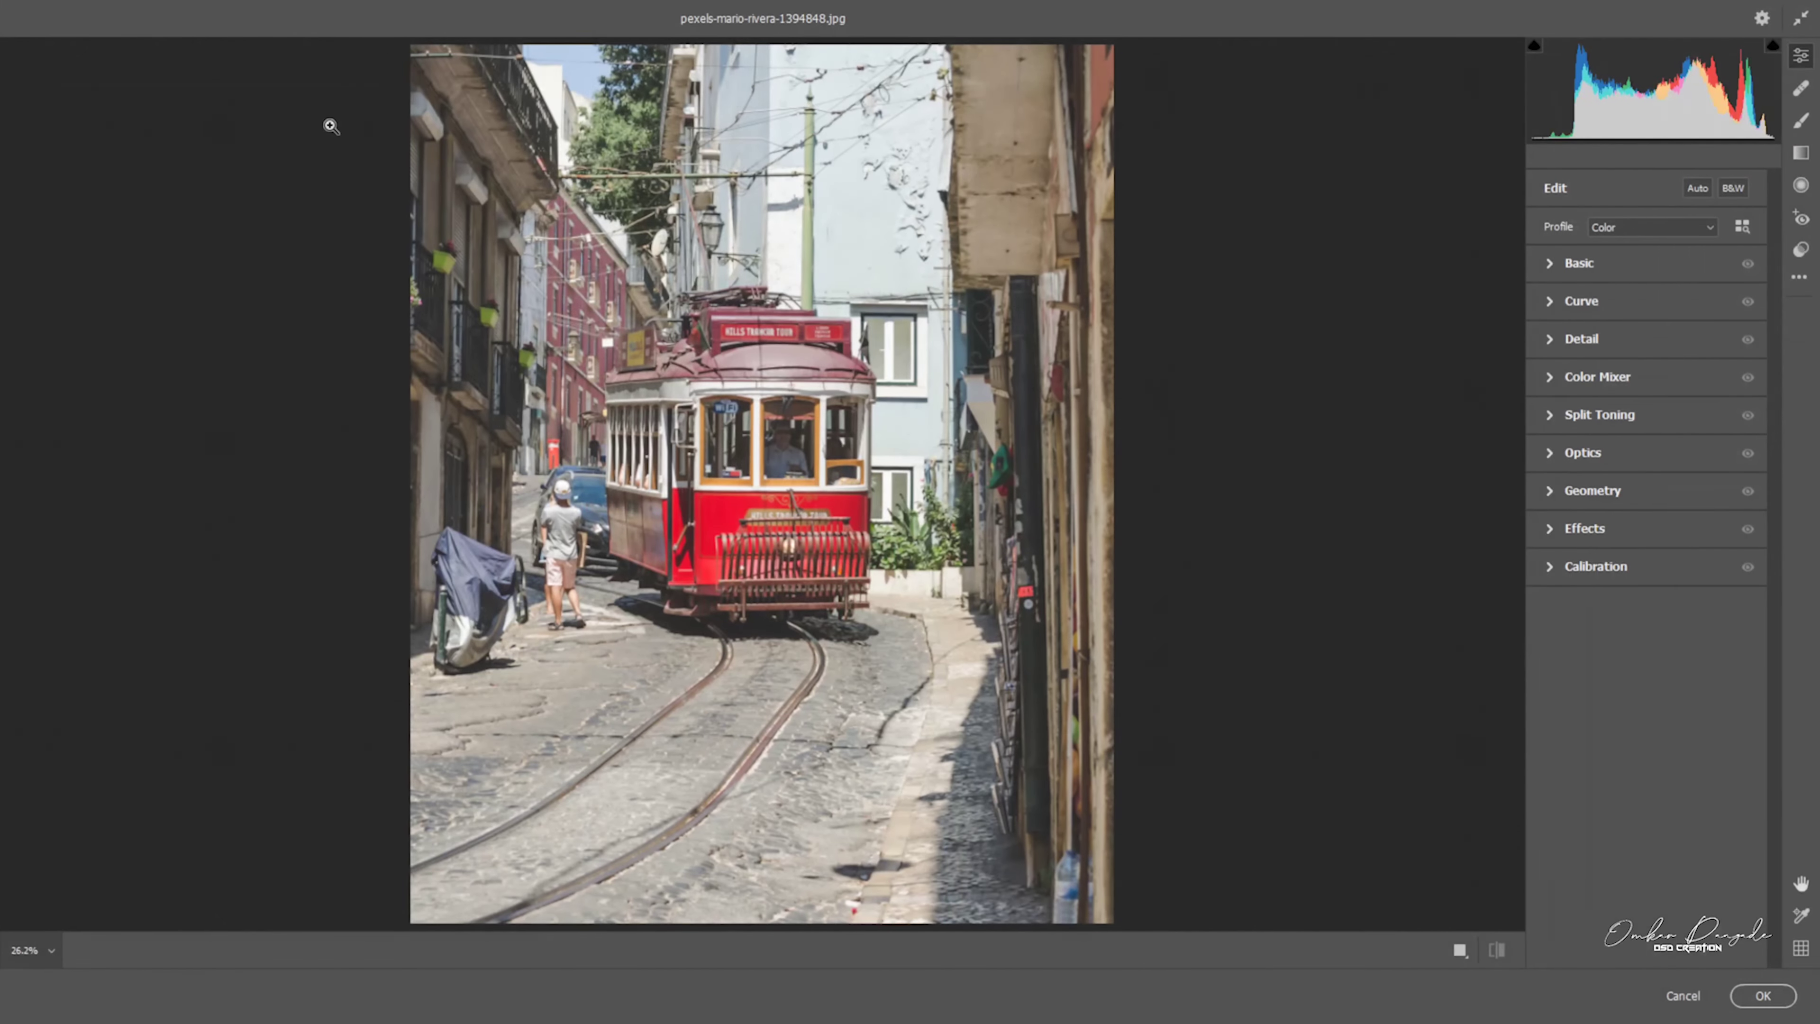
Warm the photo to Temperature +32 and shift Tint to -38 in Basic
{"action": "left_click", "coordinate": [1549, 265]}
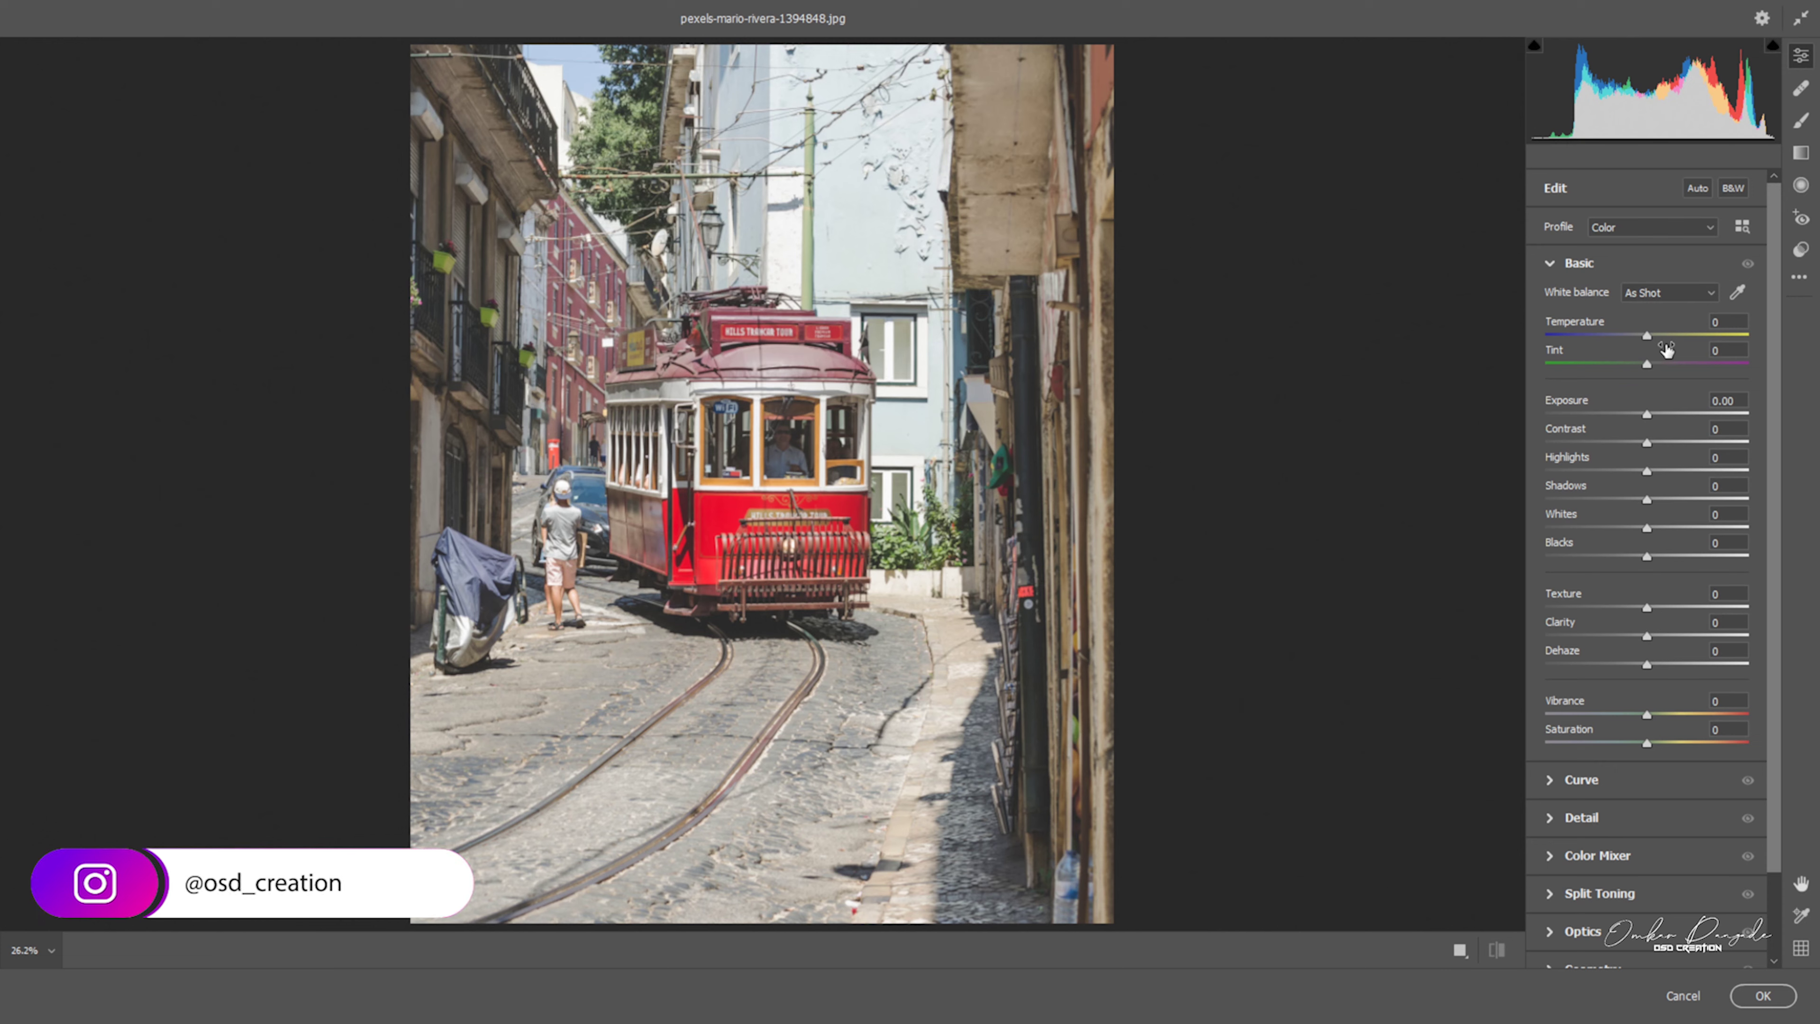
{"action": "left_click_drag", "start_coordinate": [1646, 334], "coordinate": [1675, 334]}
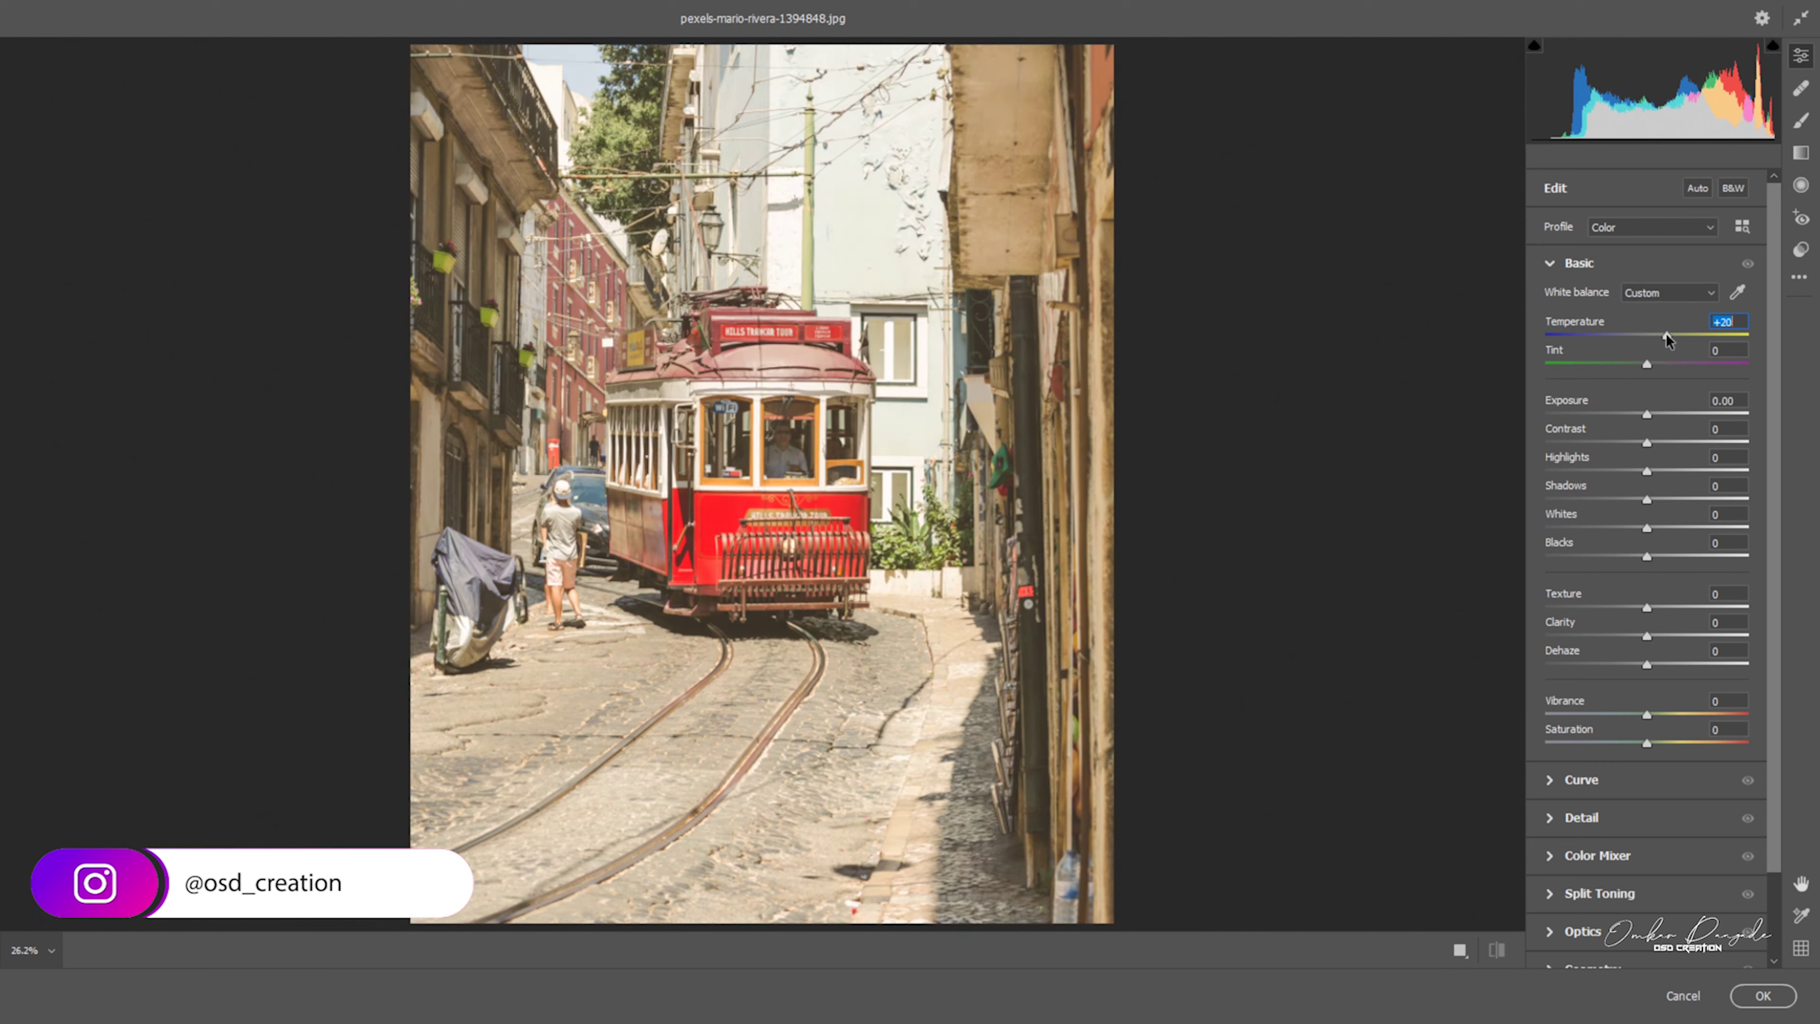
{"action": "left_click_drag", "start_coordinate": [1675, 335], "coordinate": [1679, 334]}
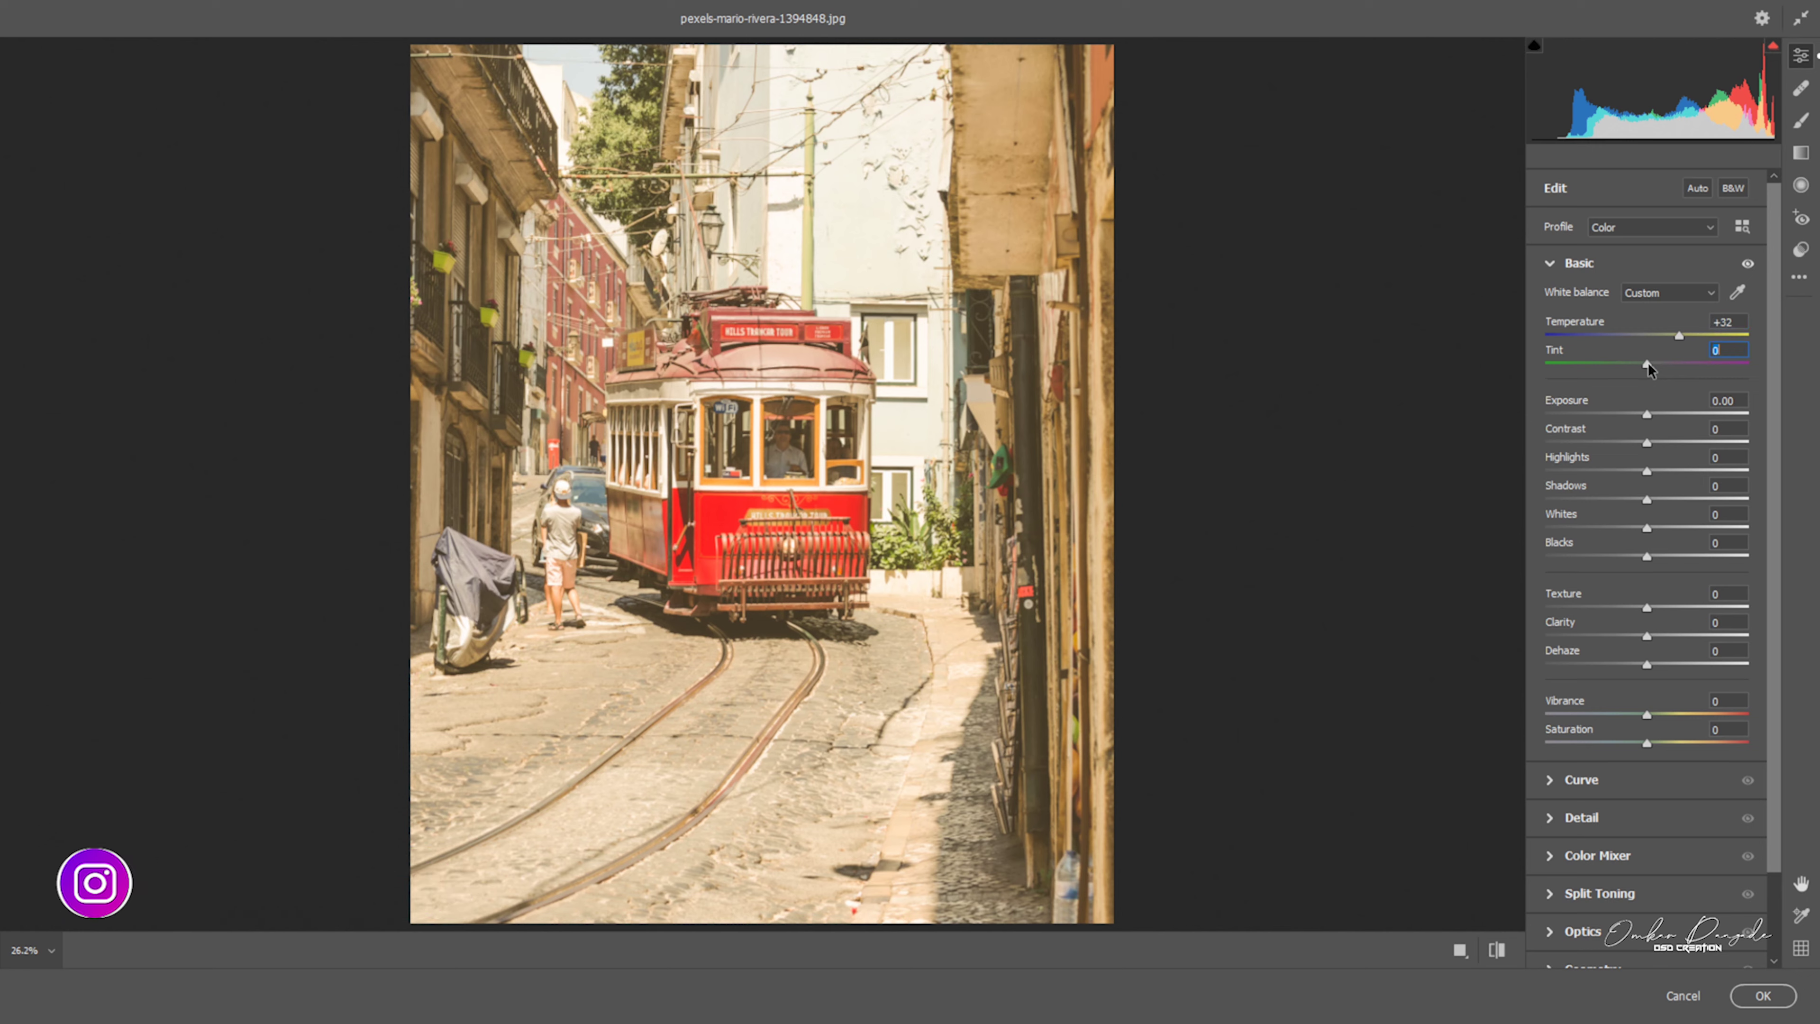
{"action": "mouse_move", "coordinate": [1647, 366]}
{"action": "left_mouse_down"}
{"action": "mouse_move", "coordinate": [1599, 428]}
{"action": "mouse_move", "coordinate": [1627, 445]}
{"action": "left_mouse_up"}
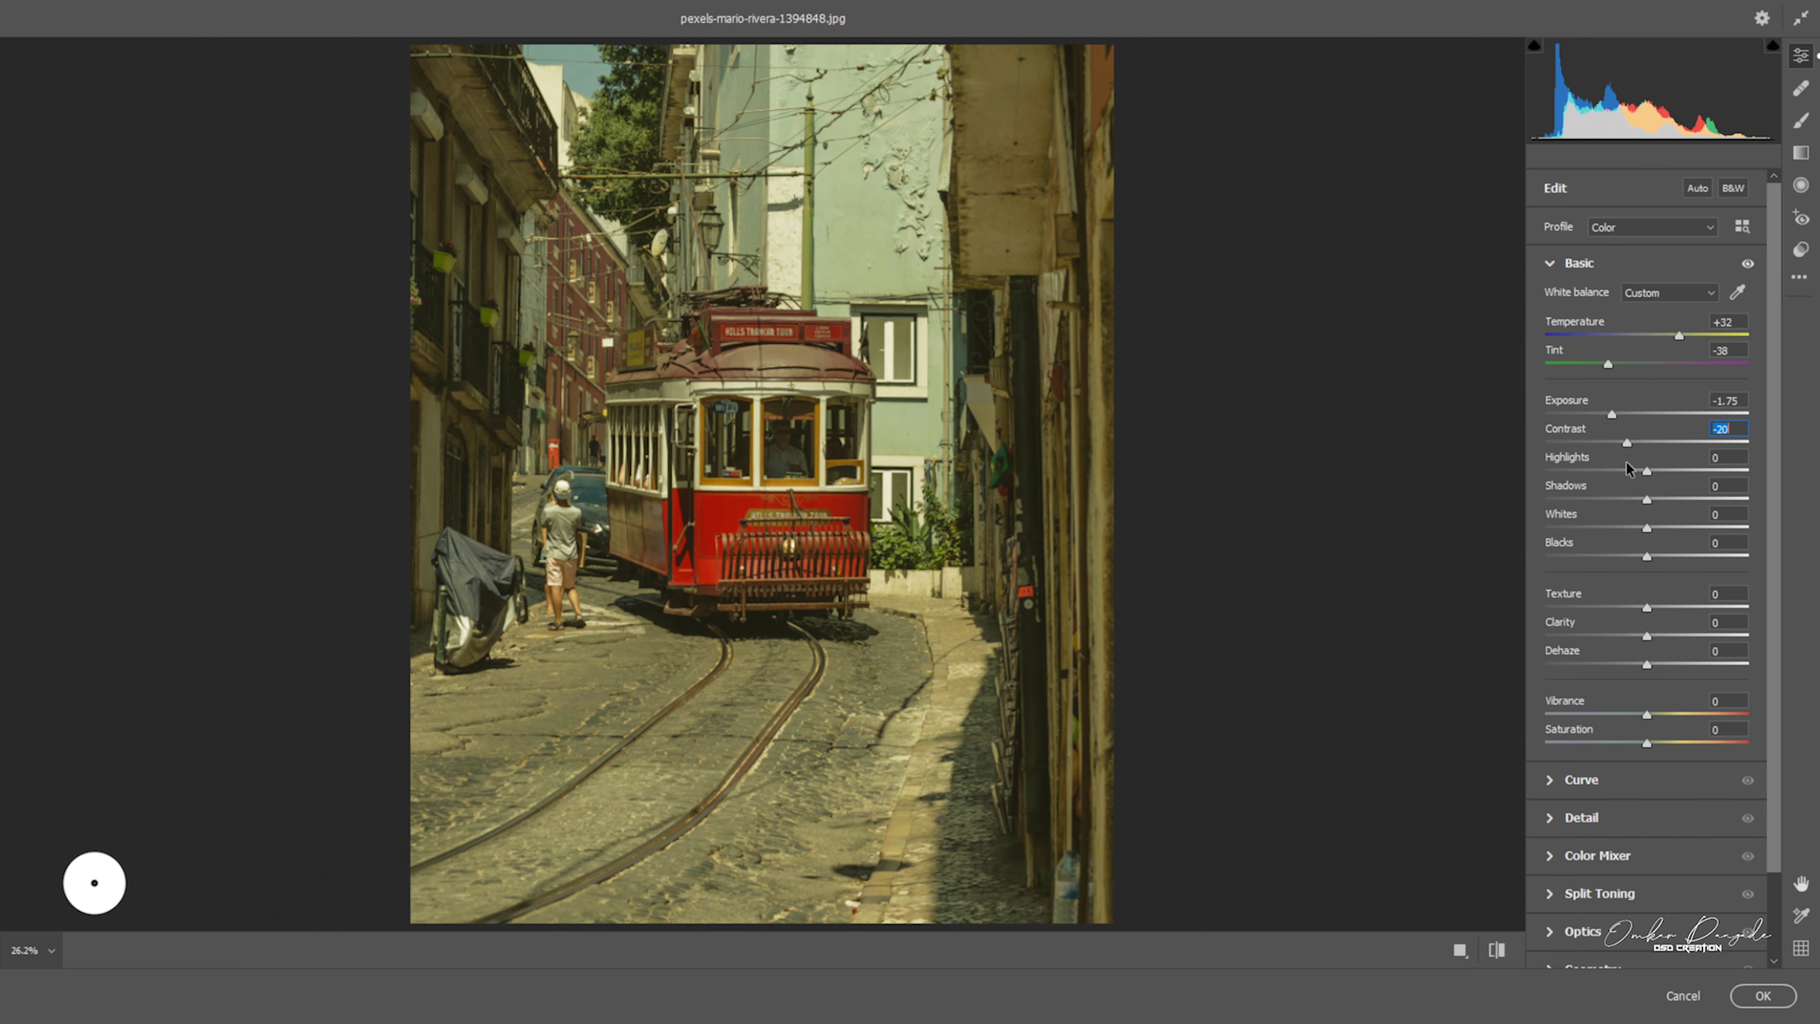
Set Highlights -75, Shadows +78, Whites +21 and Blacks -19
{"action": "mouse_move", "coordinate": [1646, 470]}
{"action": "left_mouse_down"}
{"action": "mouse_move", "coordinate": [1576, 472]}
{"action": "mouse_move", "coordinate": [1570, 489]}
{"action": "left_mouse_up"}
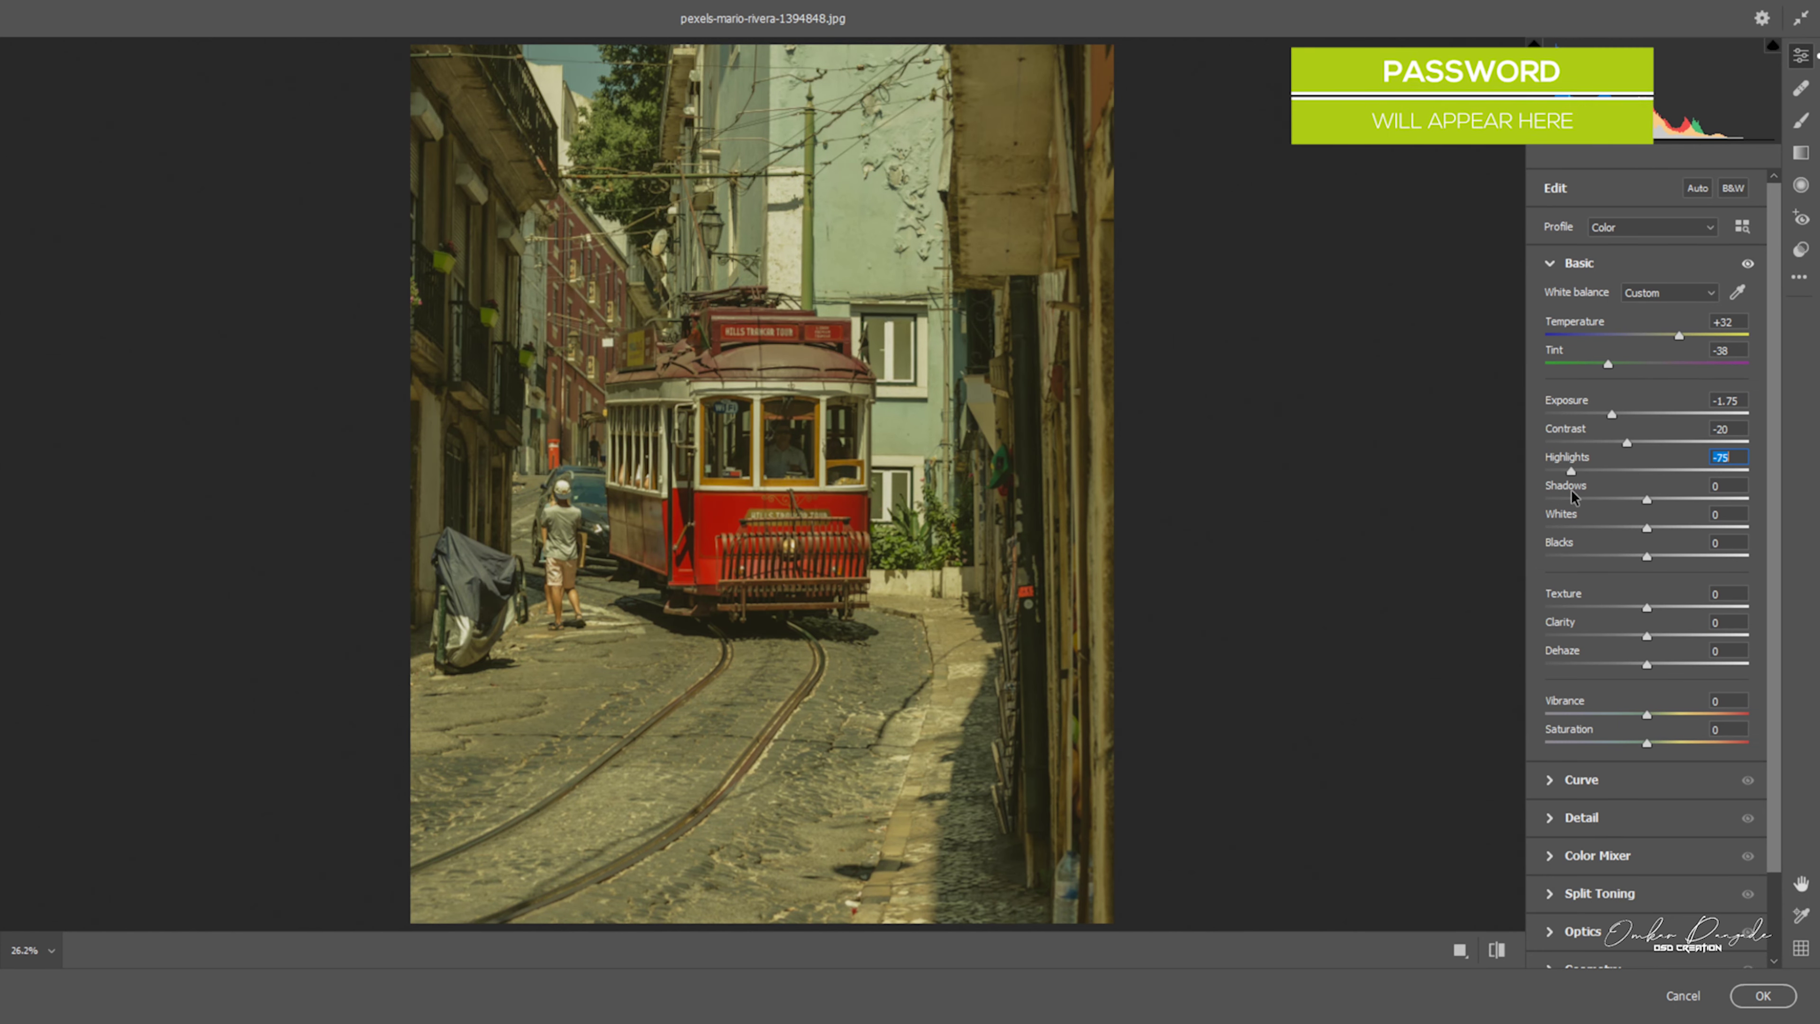
{"action": "mouse_move", "coordinate": [1646, 501]}
{"action": "left_mouse_down"}
{"action": "mouse_move", "coordinate": [1674, 512]}
{"action": "mouse_move", "coordinate": [1728, 617]}
{"action": "left_mouse_up"}
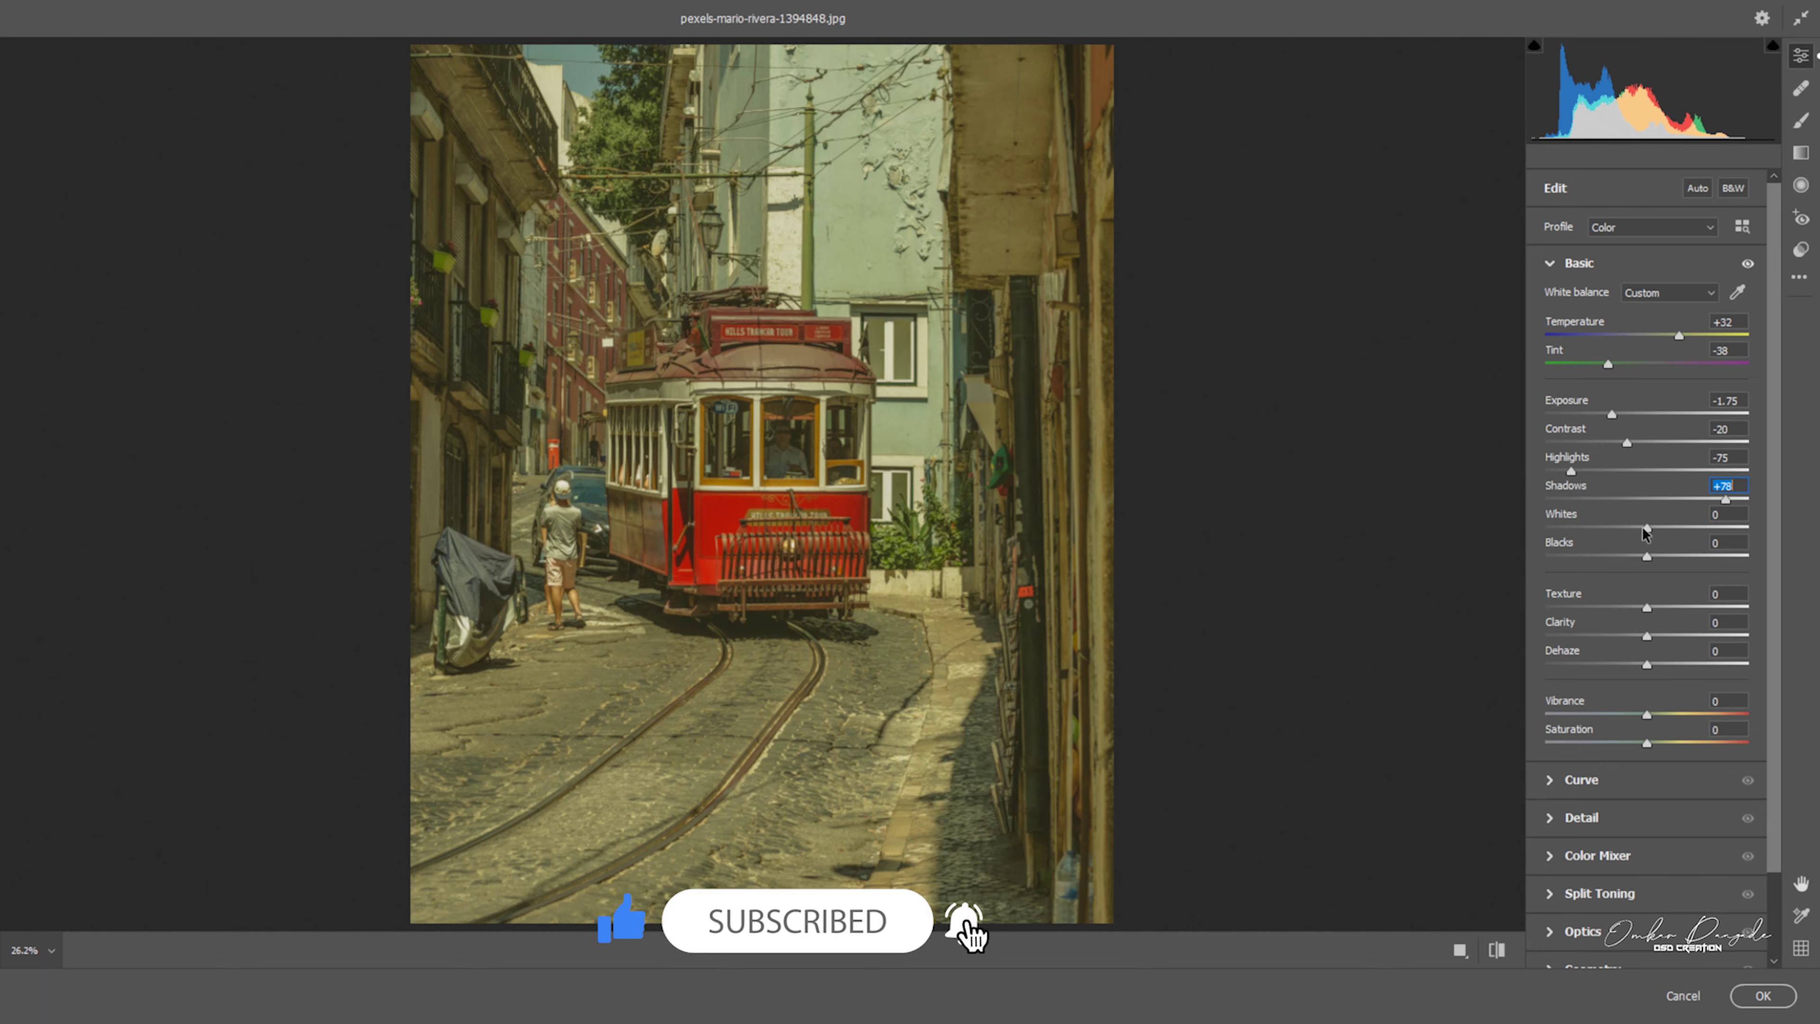
{"action": "left_click_drag", "start_coordinate": [1644, 529], "coordinate": [1665, 542]}
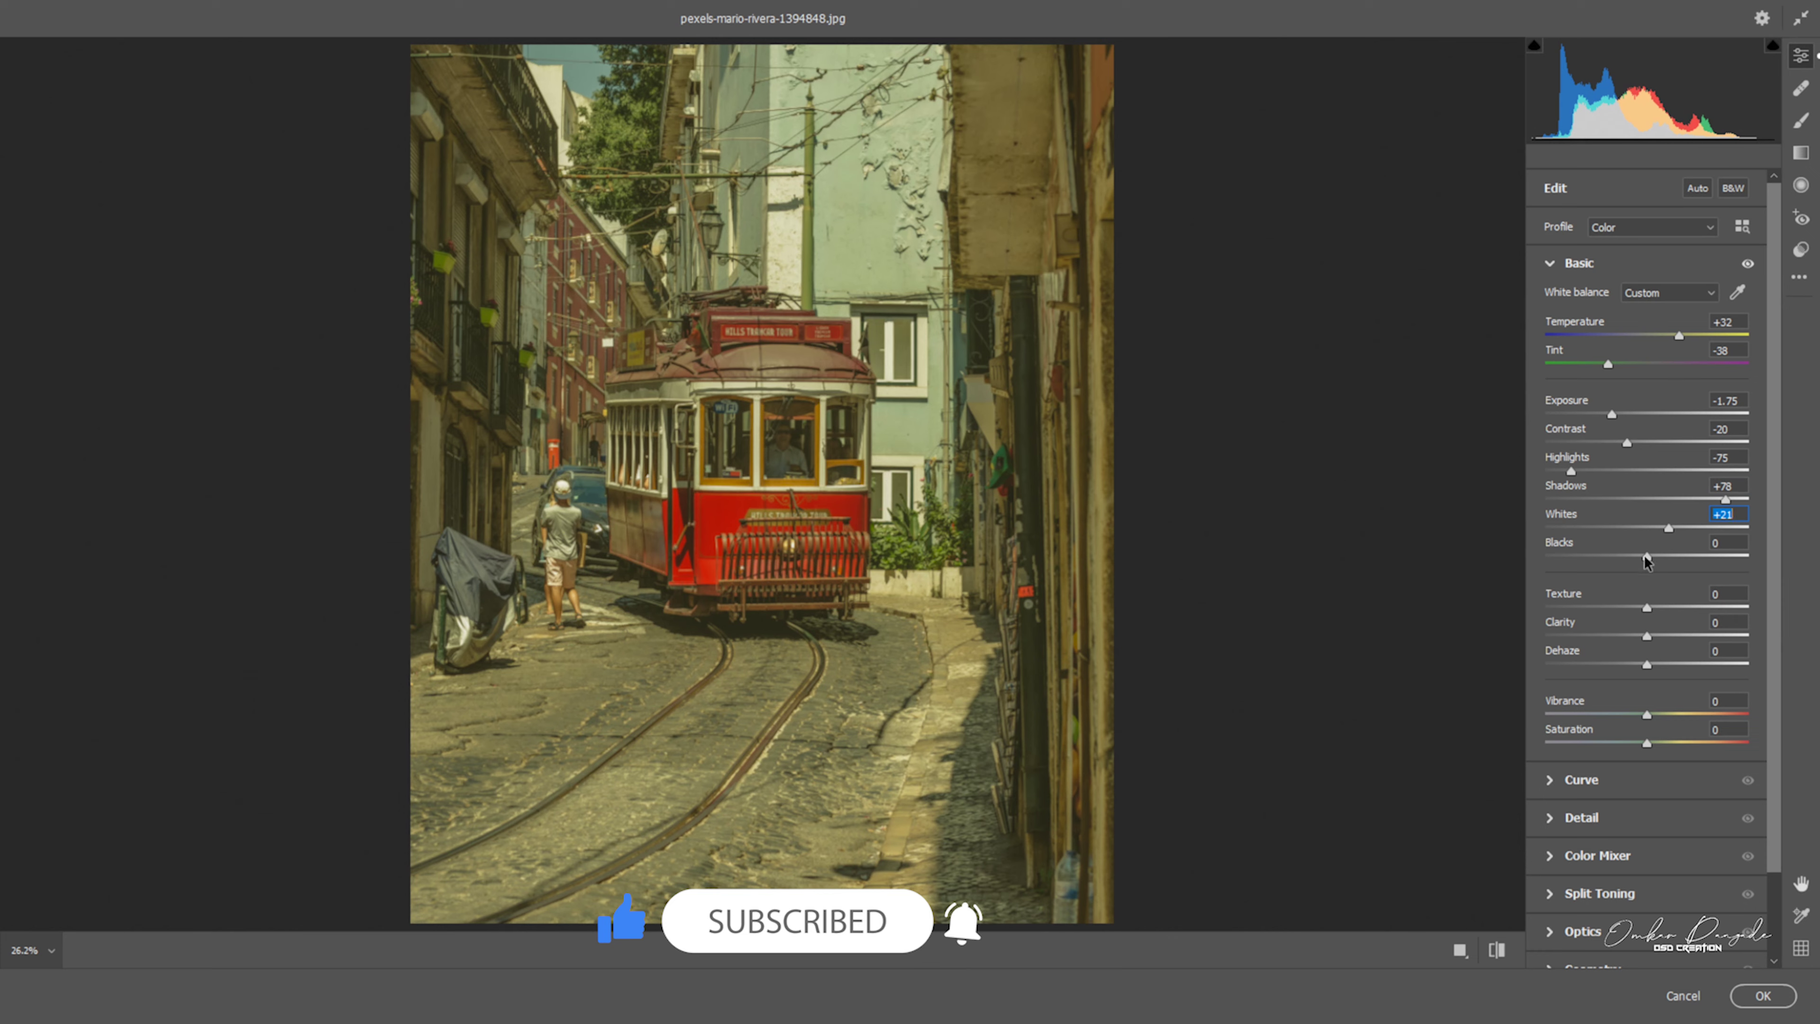
{"action": "left_click_drag", "start_coordinate": [1645, 561], "coordinate": [1632, 582]}
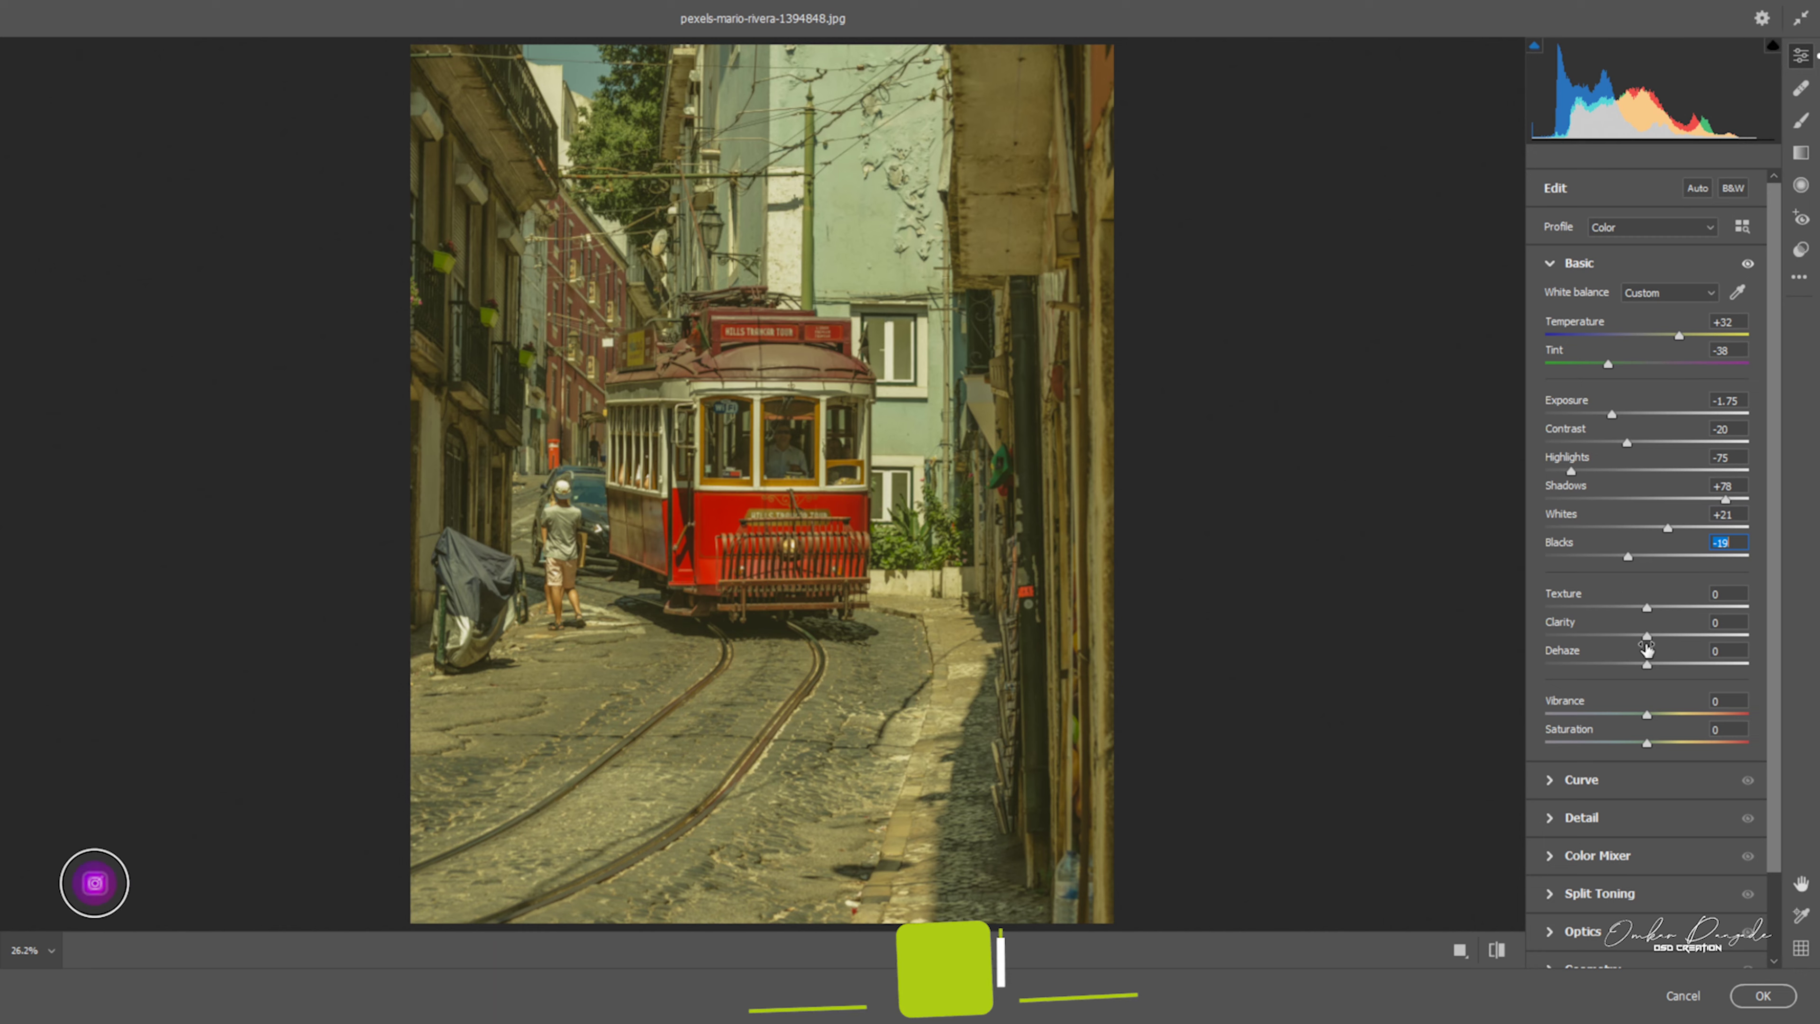
Set Clarity -12, Vibrance +13 and Saturation -12
{"action": "left_click_drag", "start_coordinate": [1649, 636], "coordinate": [1636, 641]}
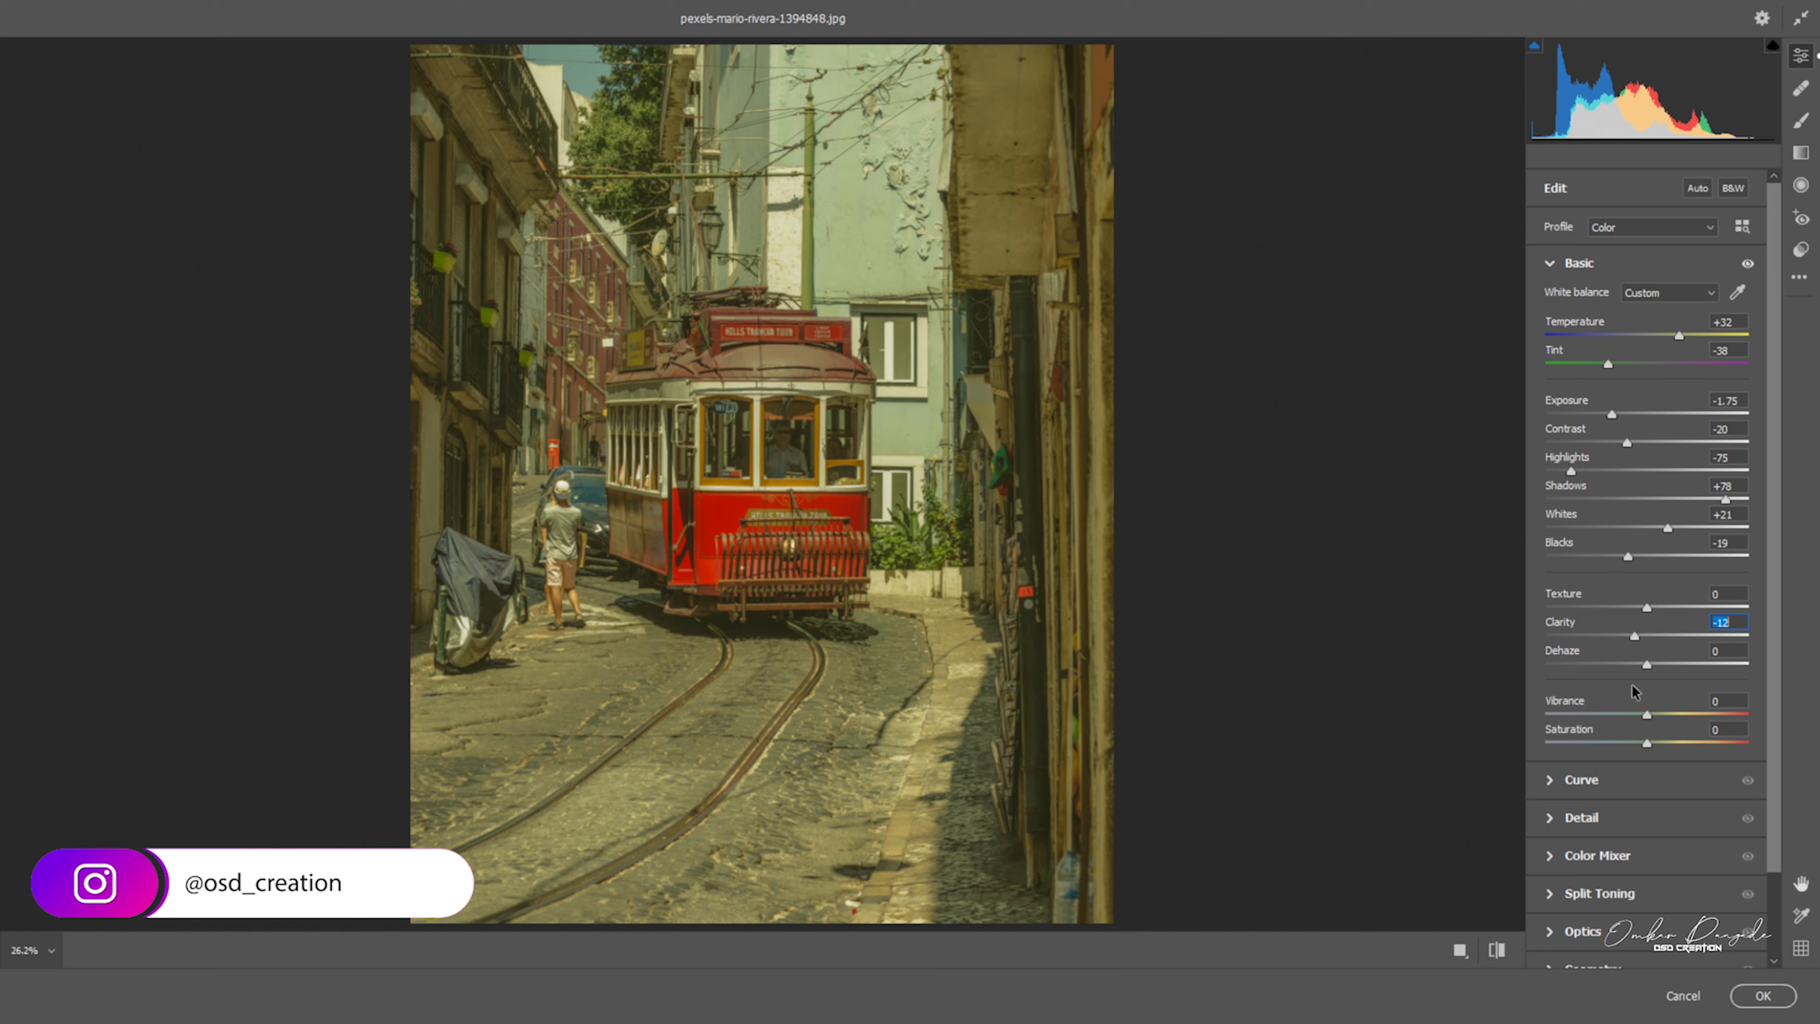
{"action": "left_click_drag", "start_coordinate": [1646, 716], "coordinate": [1657, 730]}
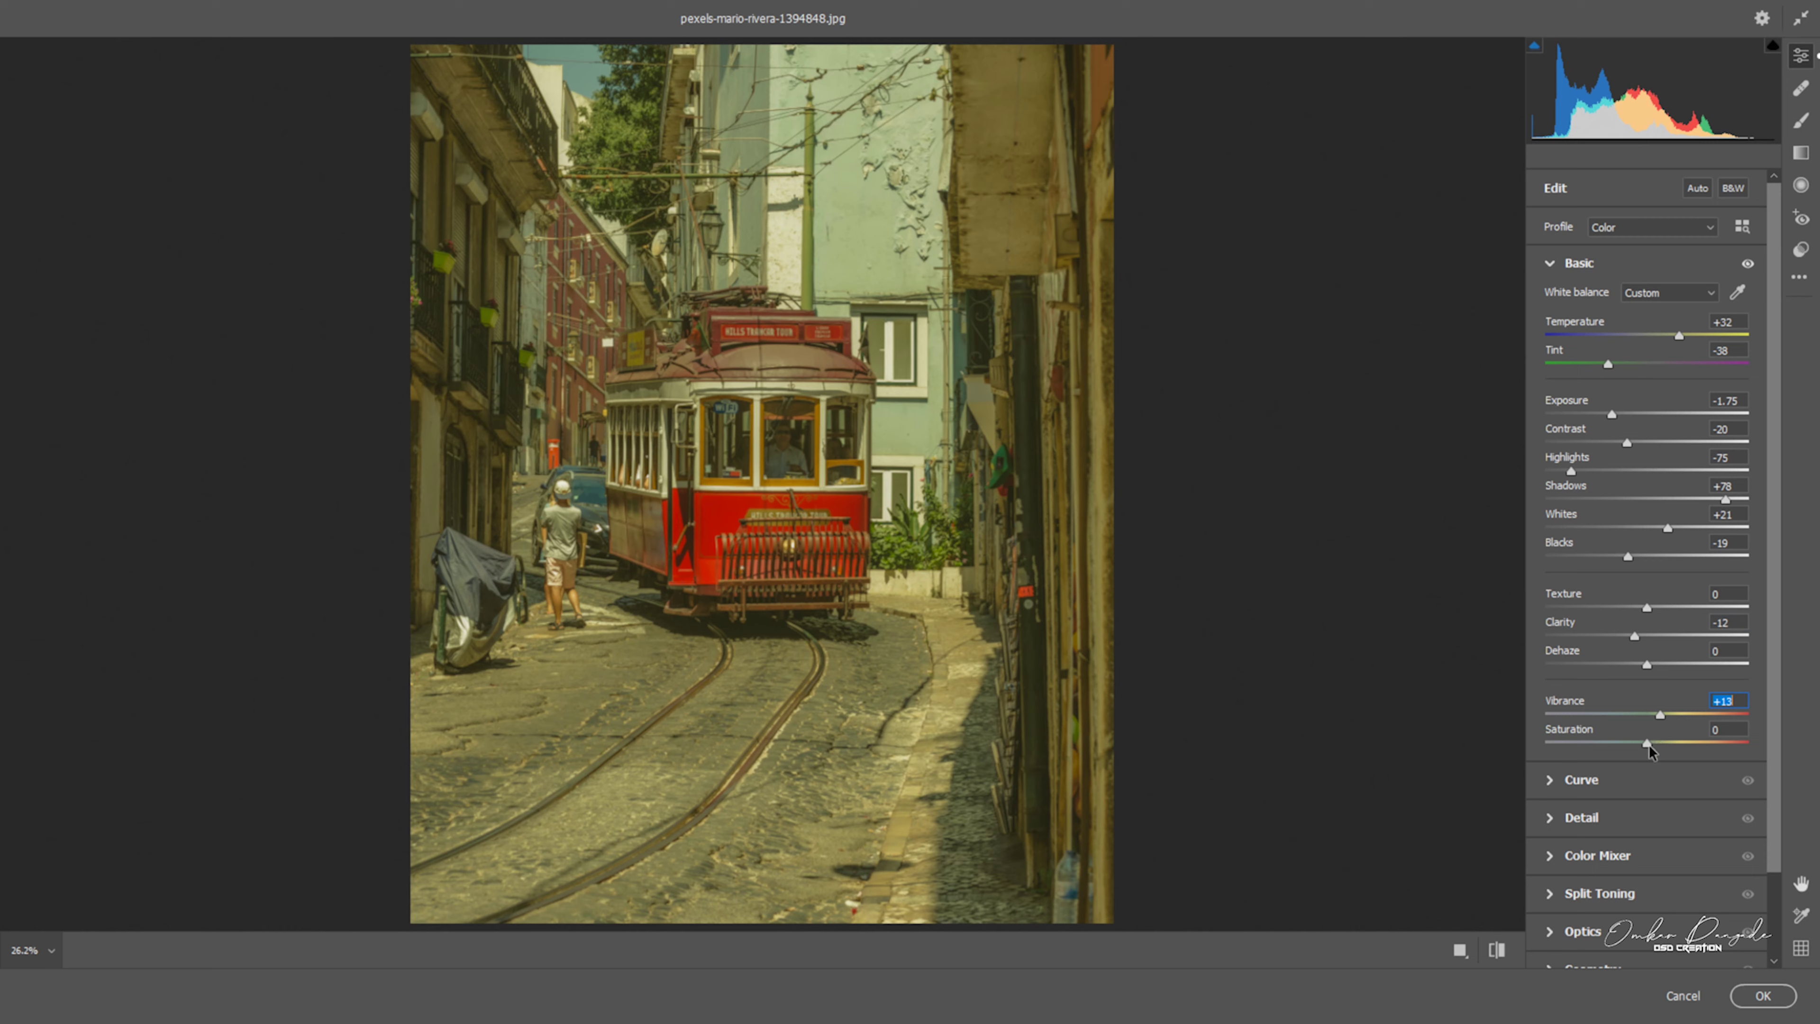
{"action": "left_click_drag", "start_coordinate": [1646, 744], "coordinate": [1633, 755]}
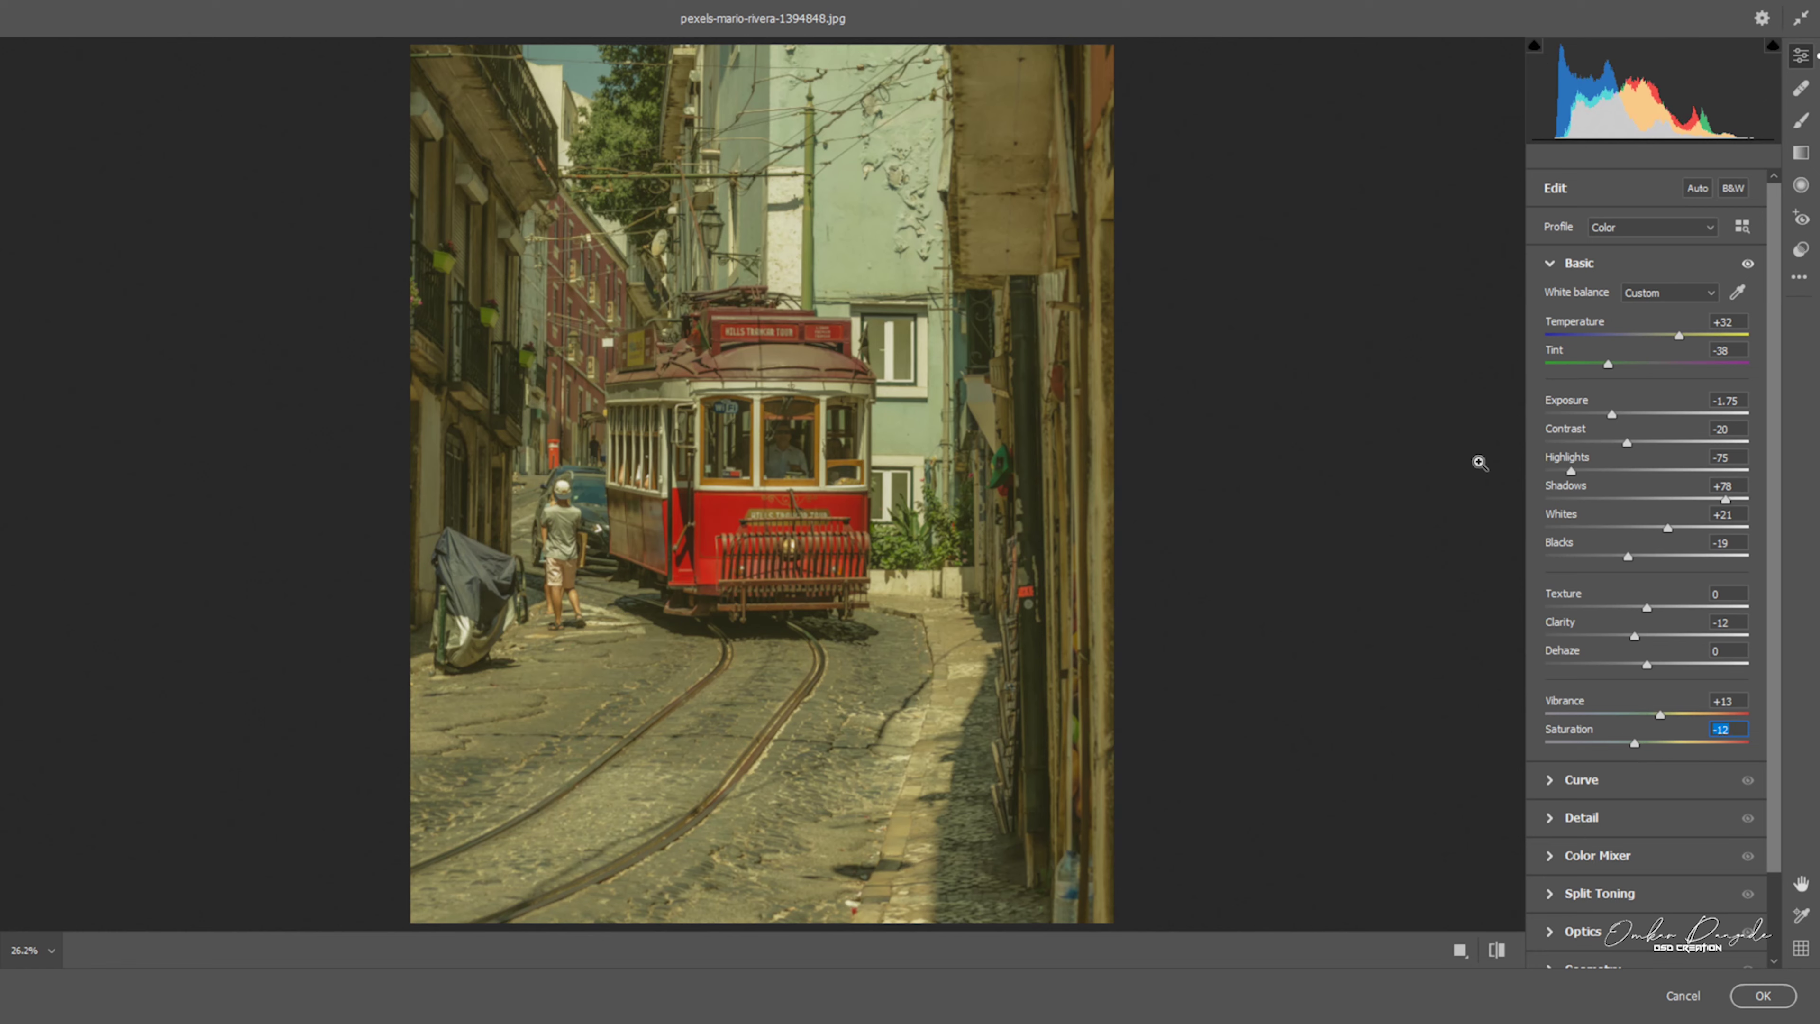
Raise the tone curve's black point to fade the blacks
{"action": "left_click", "coordinate": [1551, 263]}
{"action": "left_click", "coordinate": [1546, 304]}
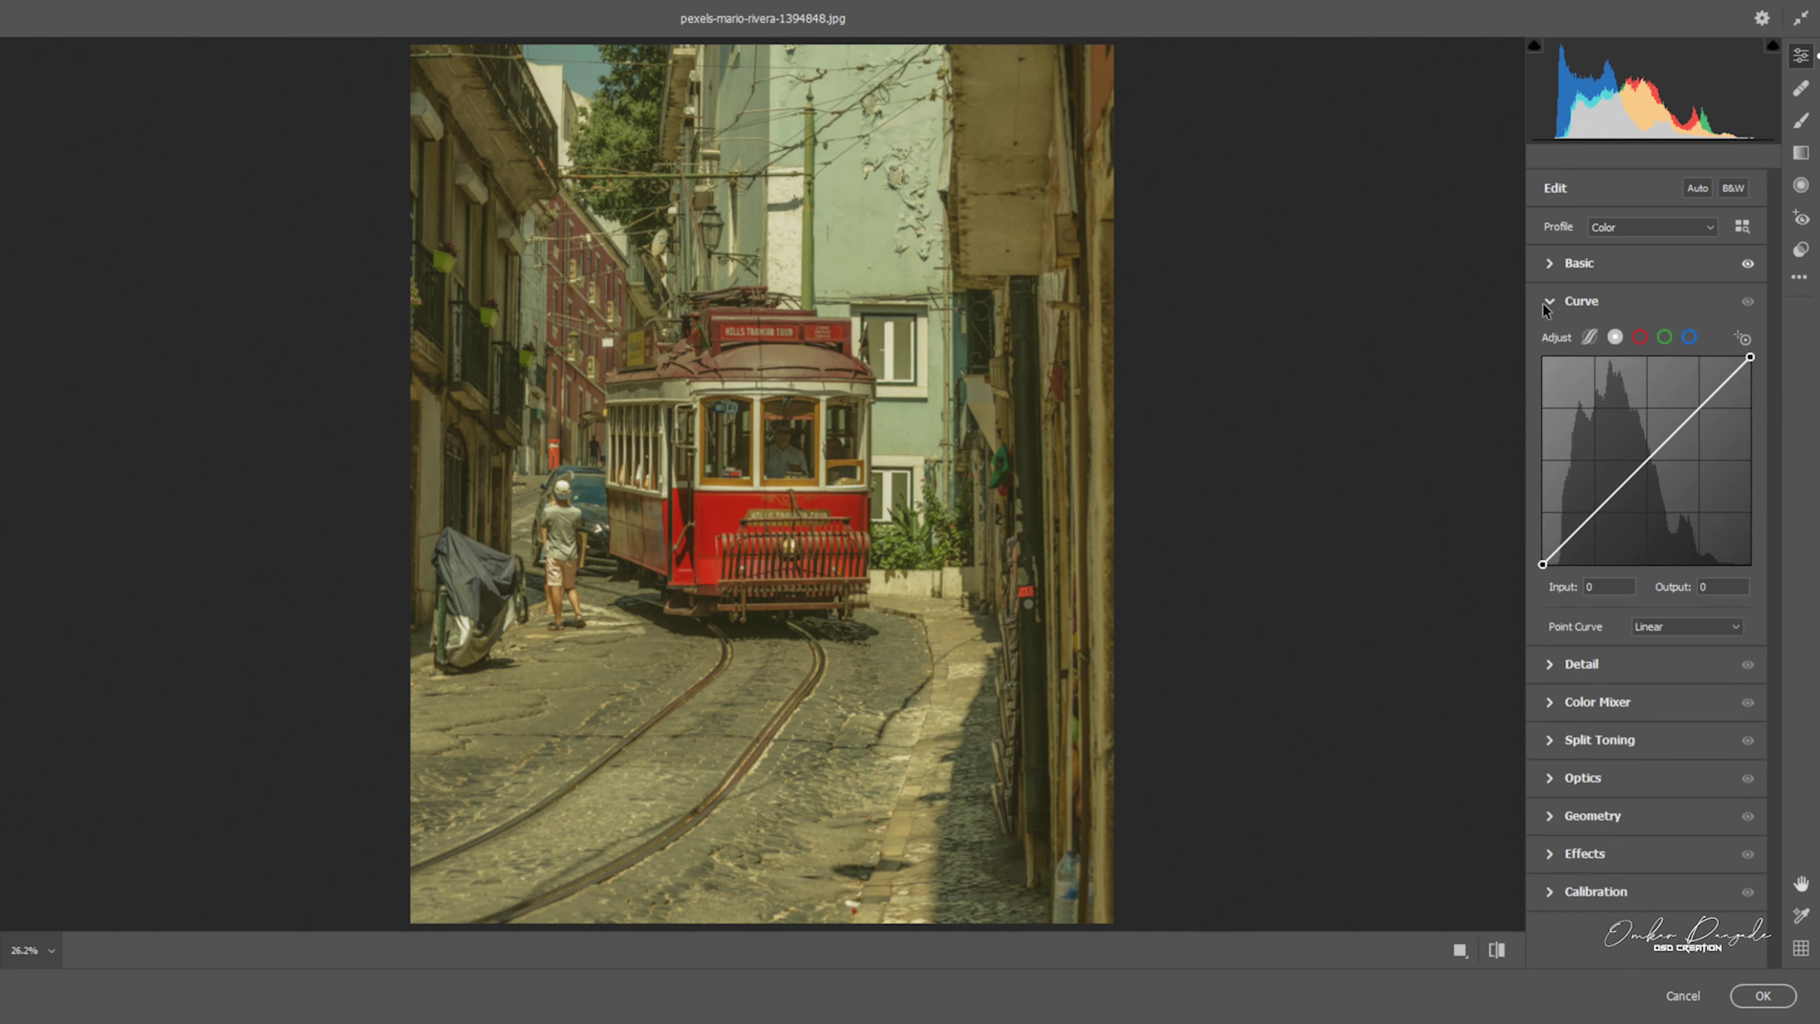
{"action": "left_click_drag", "start_coordinate": [1542, 564], "coordinate": [1543, 555]}
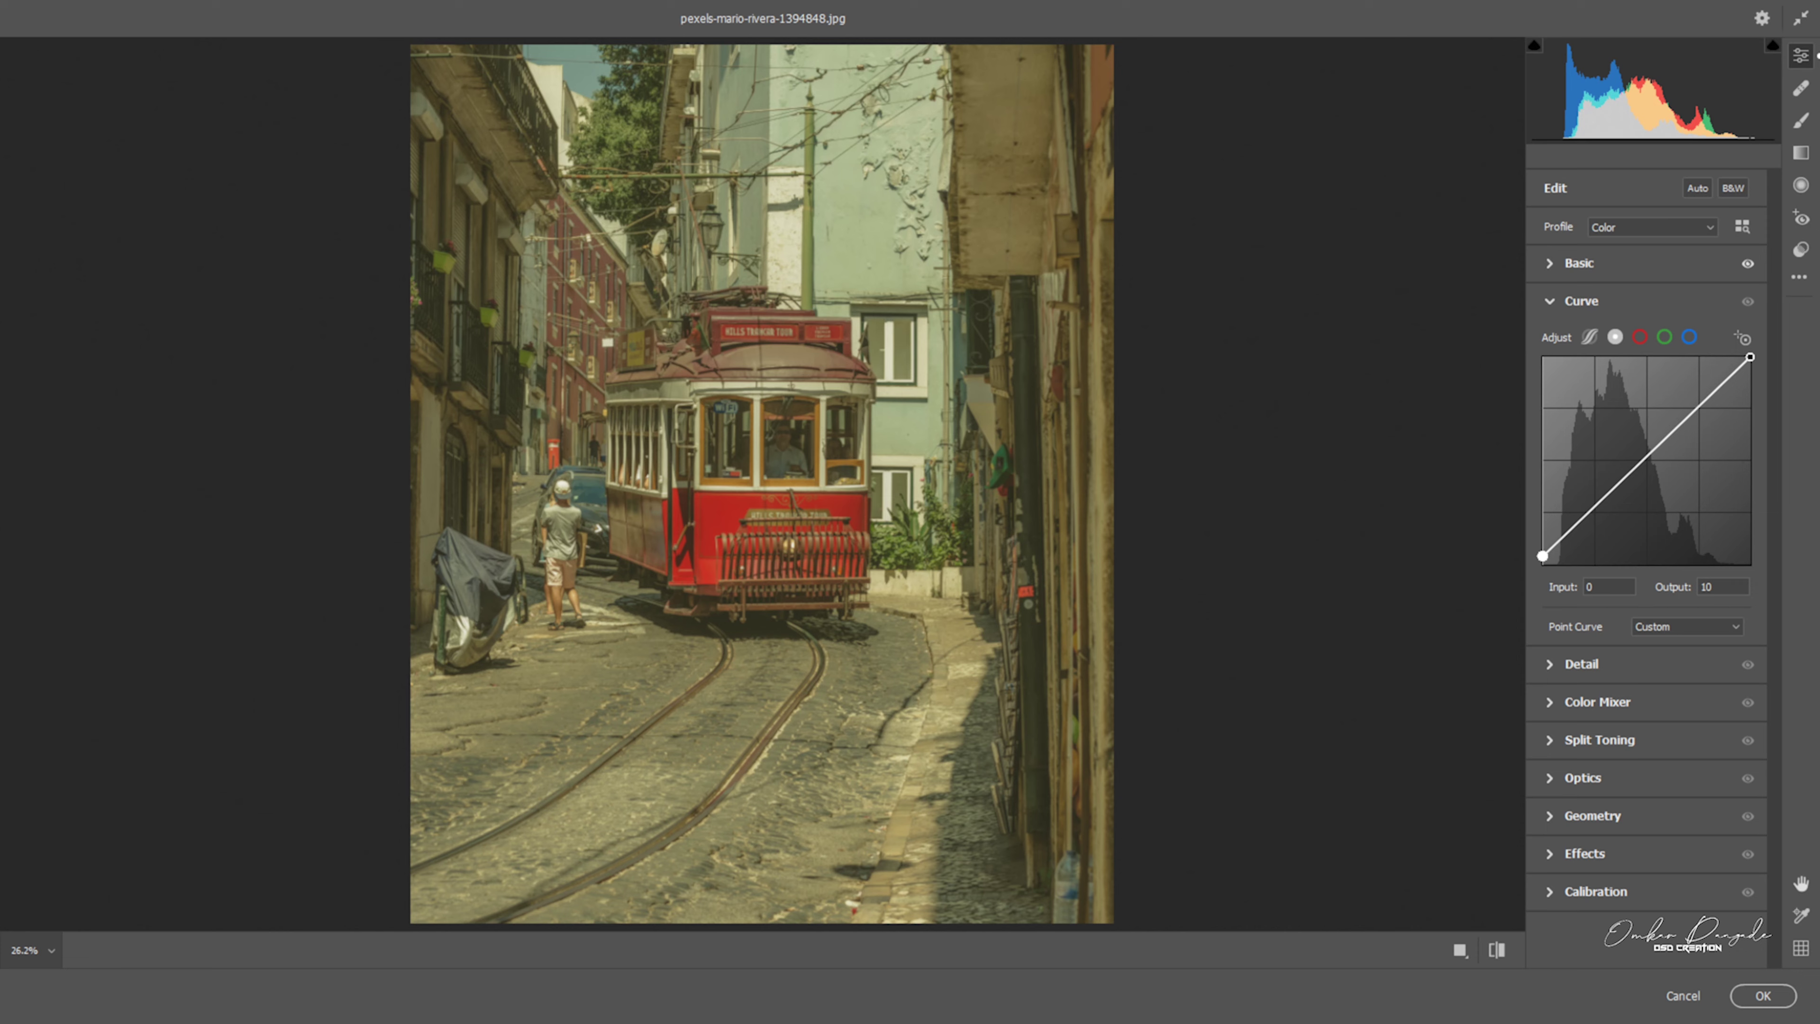
{"action": "left_click_drag", "start_coordinate": [1542, 555], "coordinate": [1542, 554]}
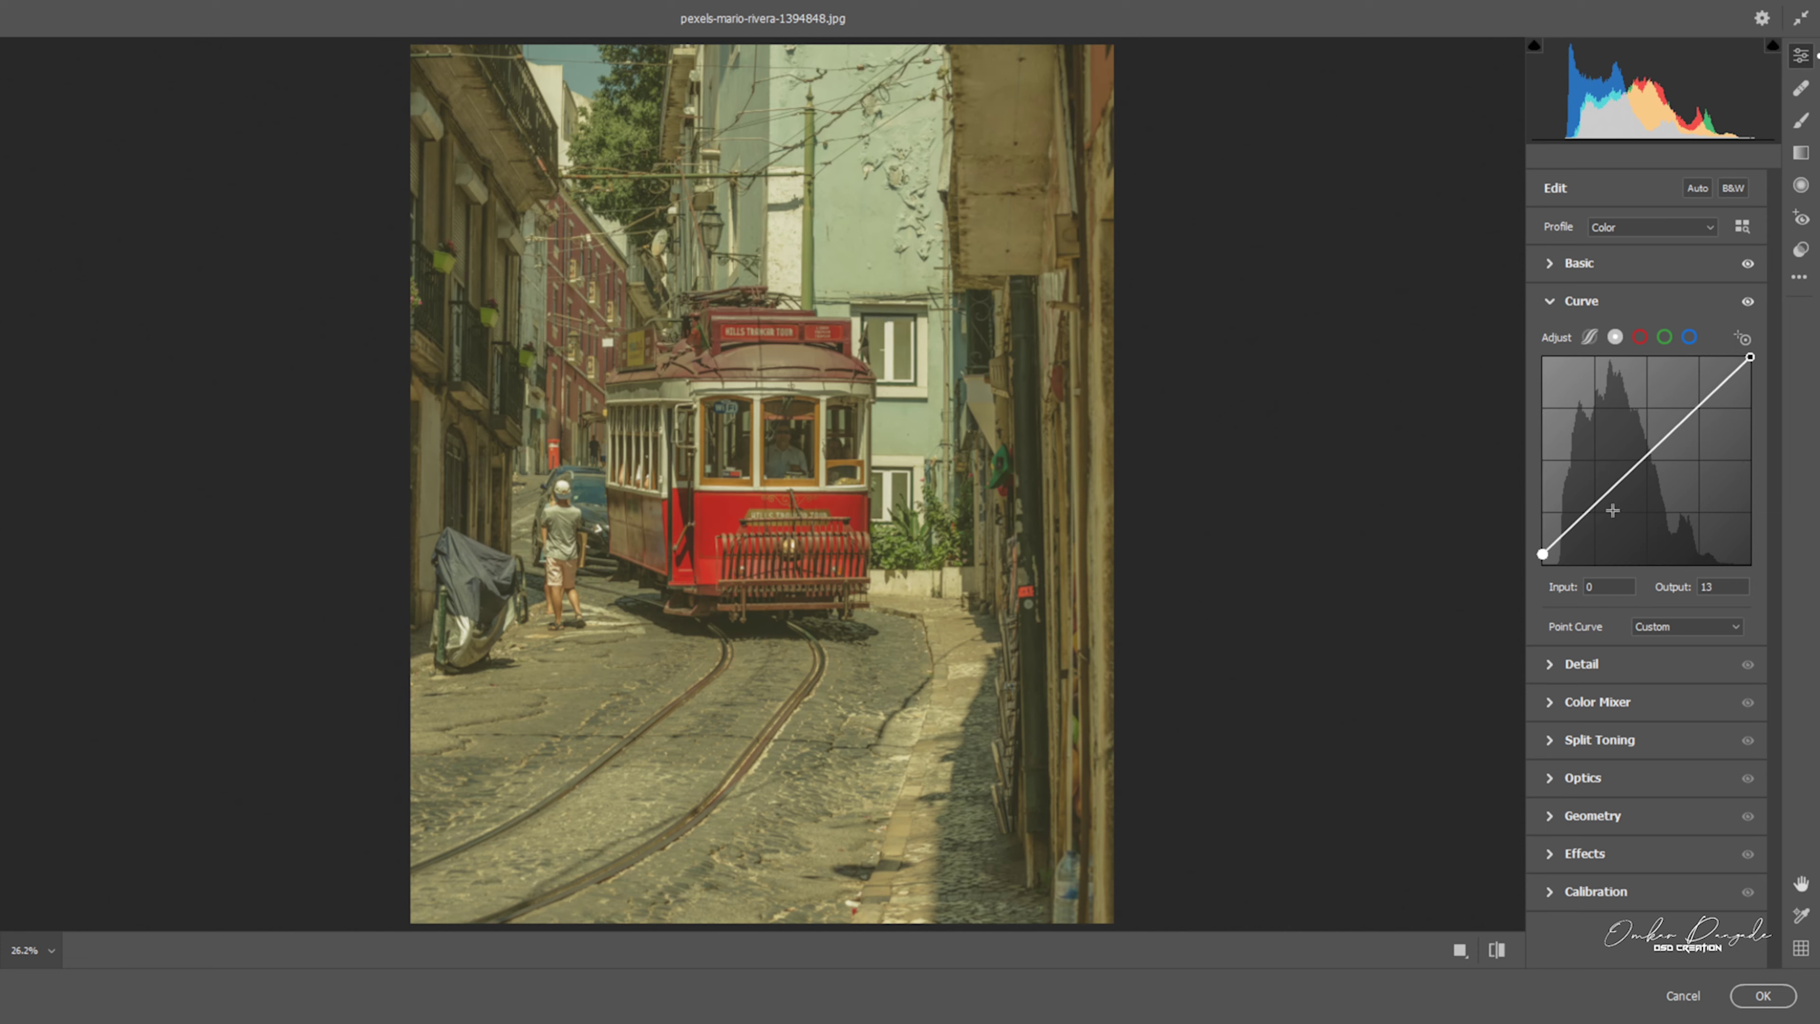
Add shadow, midtone and highlight curve points and lower the white point to 228
{"action": "left_click_drag", "start_coordinate": [1593, 511], "coordinate": [1594, 521]}
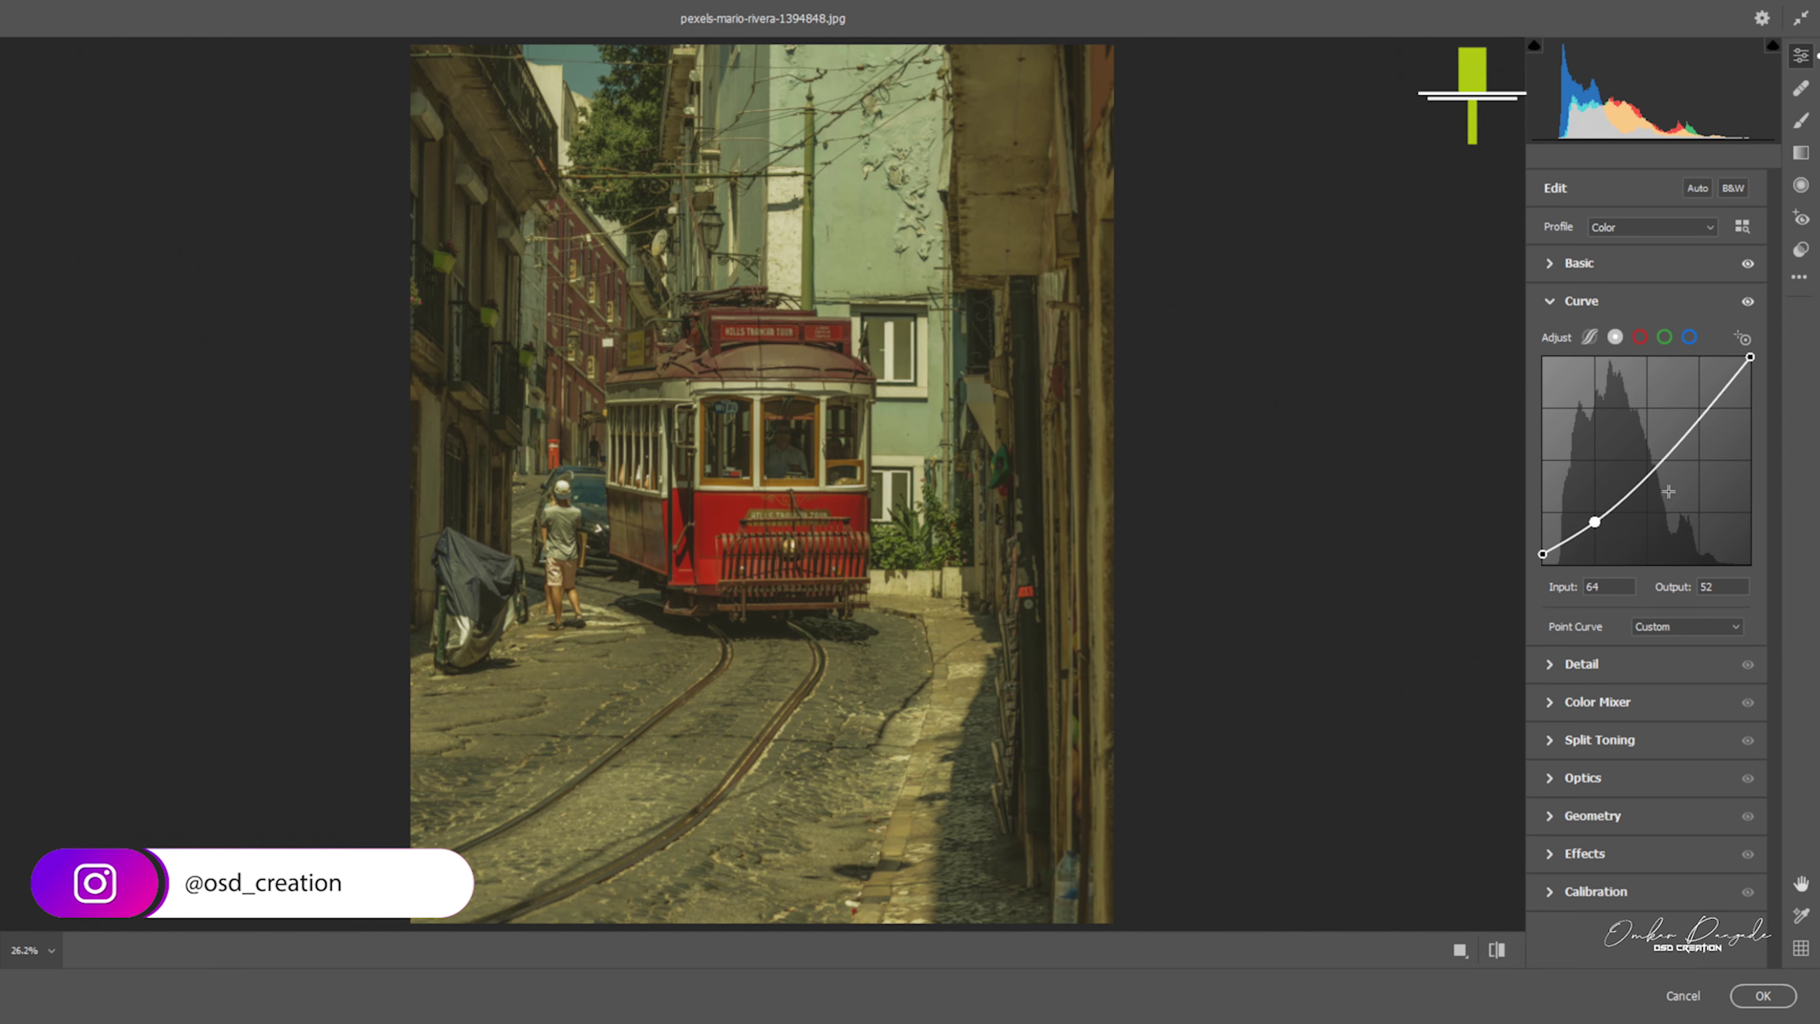
{"action": "left_click_drag", "start_coordinate": [1651, 477], "coordinate": [1646, 447]}
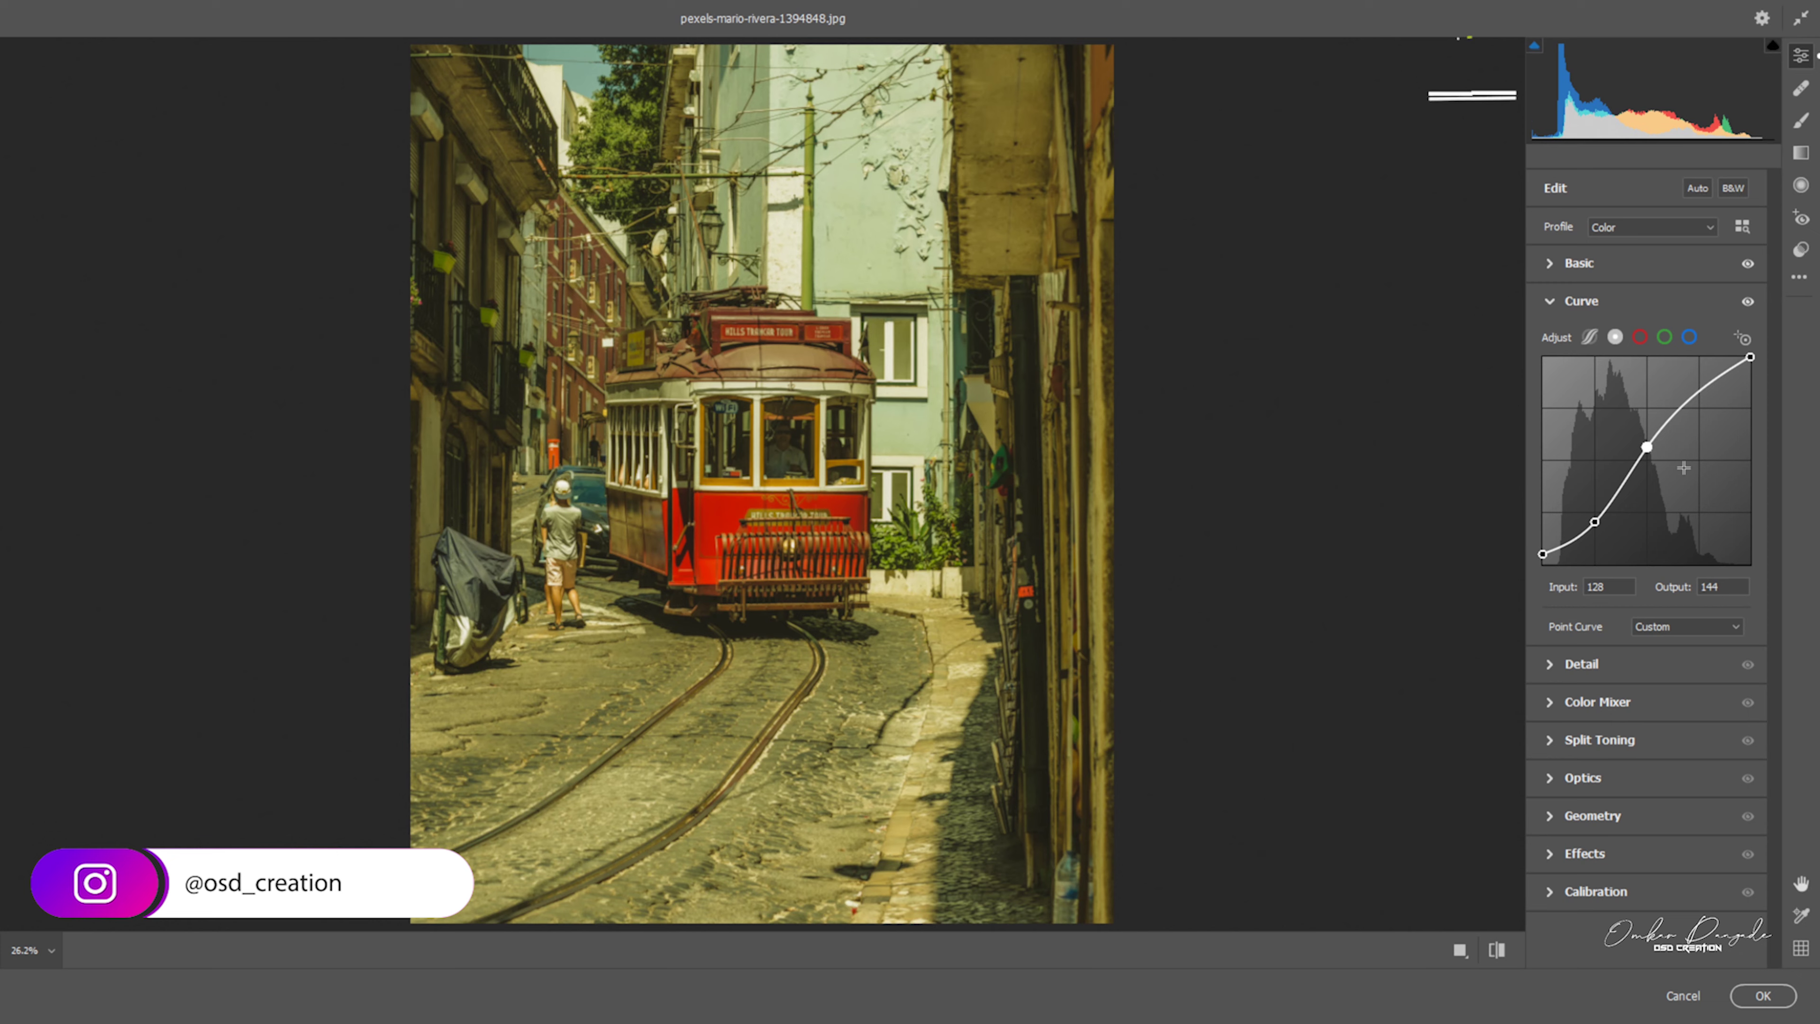
{"action": "left_click", "coordinate": [1700, 395]}
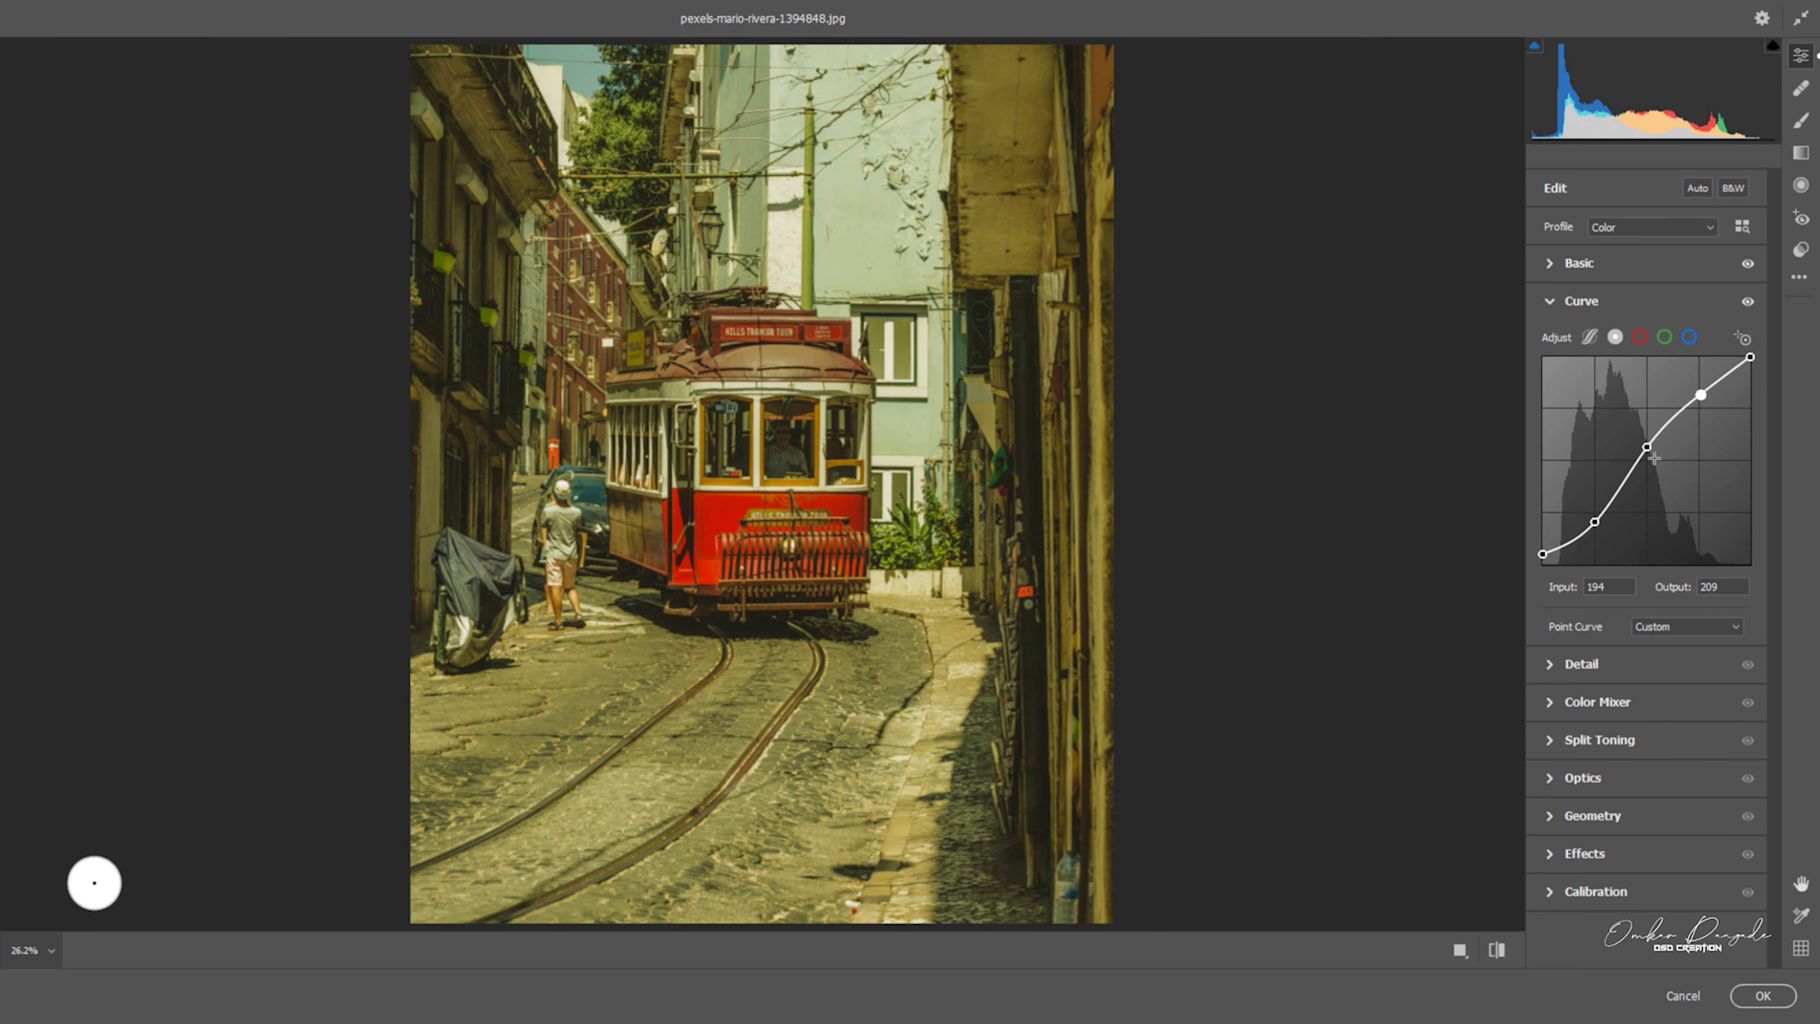
{"action": "left_click_drag", "start_coordinate": [1646, 448], "coordinate": [1645, 447]}
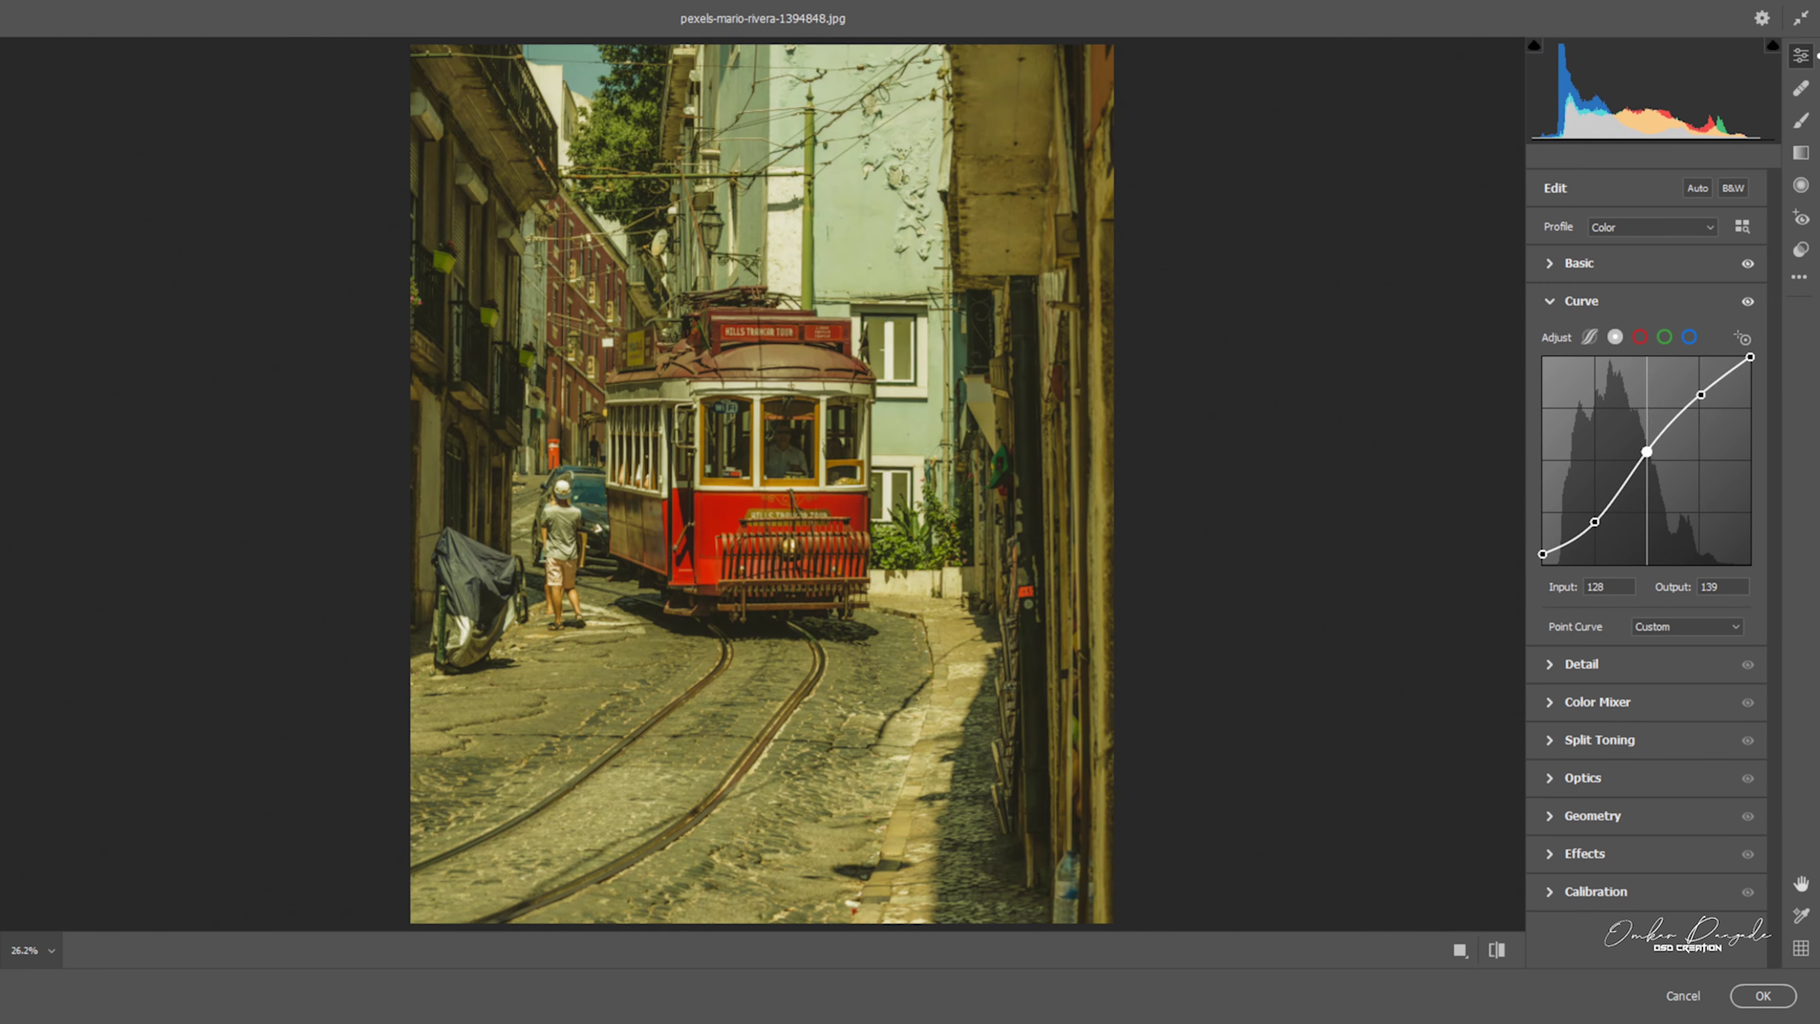
{"action": "left_click_drag", "start_coordinate": [1749, 356], "coordinate": [1750, 382]}
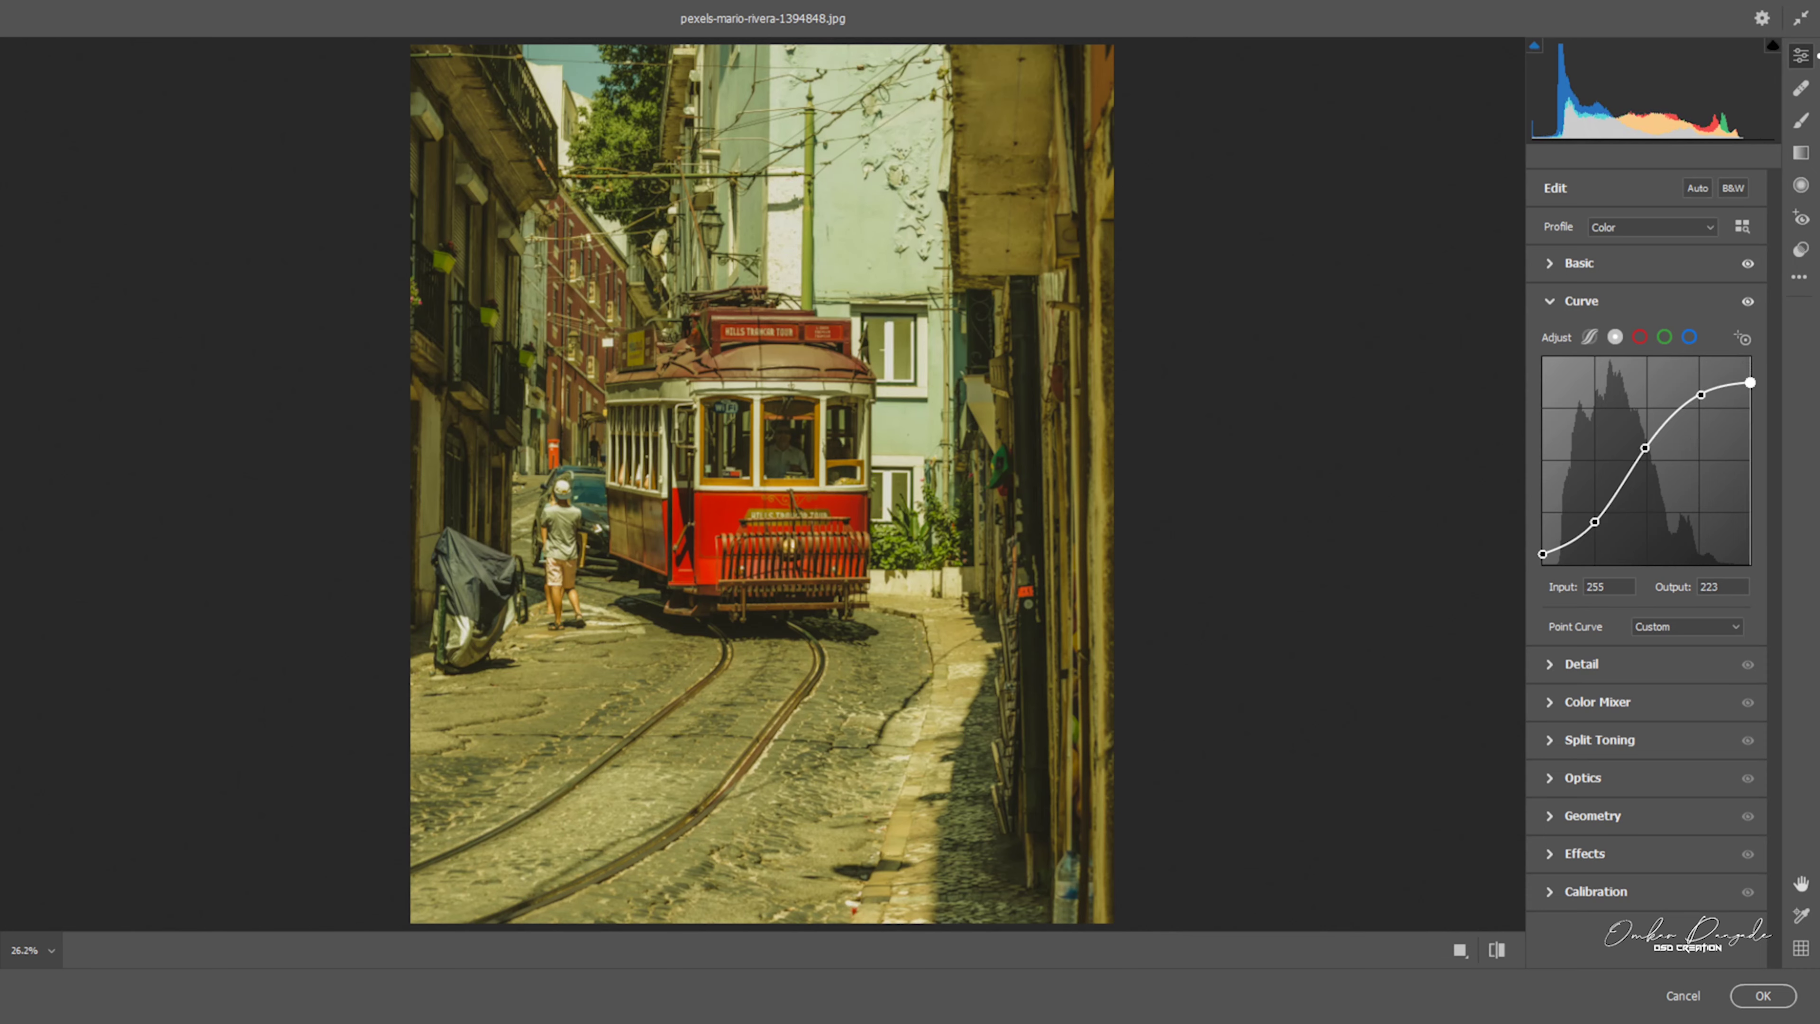
{"action": "left_click_drag", "start_coordinate": [1749, 382], "coordinate": [1750, 379]}
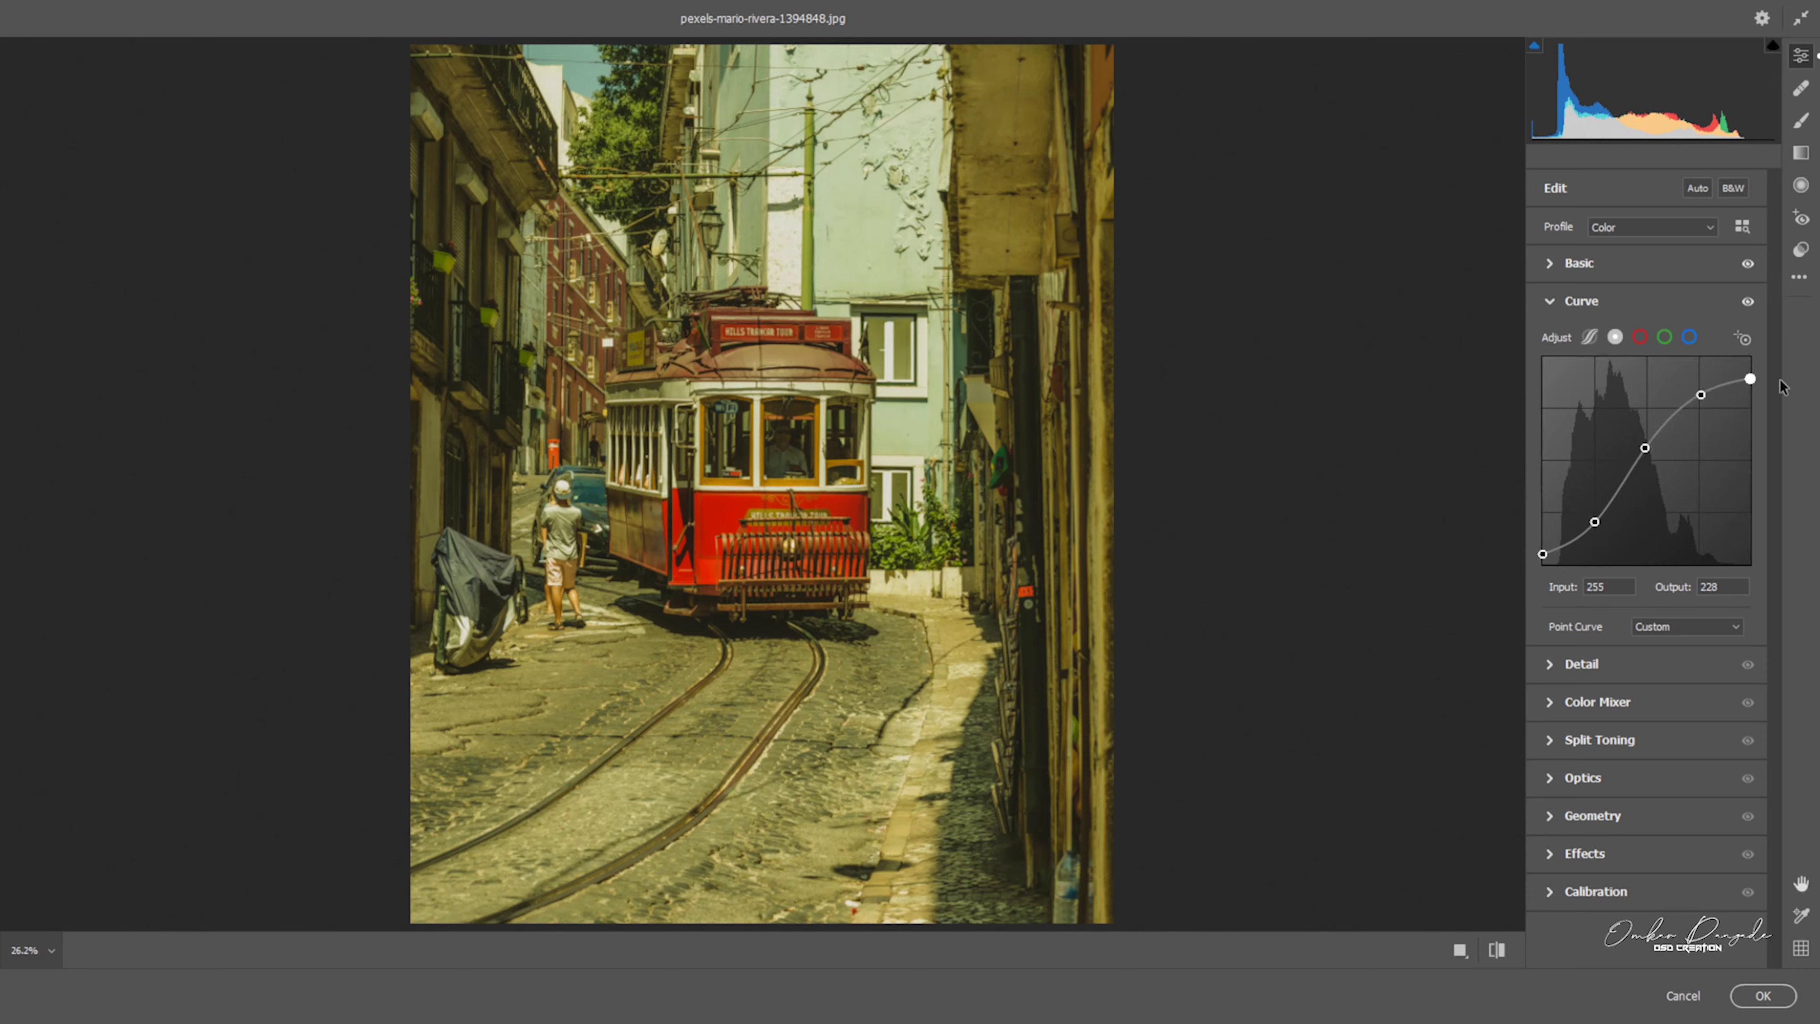
{"action": "left_click", "coordinate": [1547, 302]}
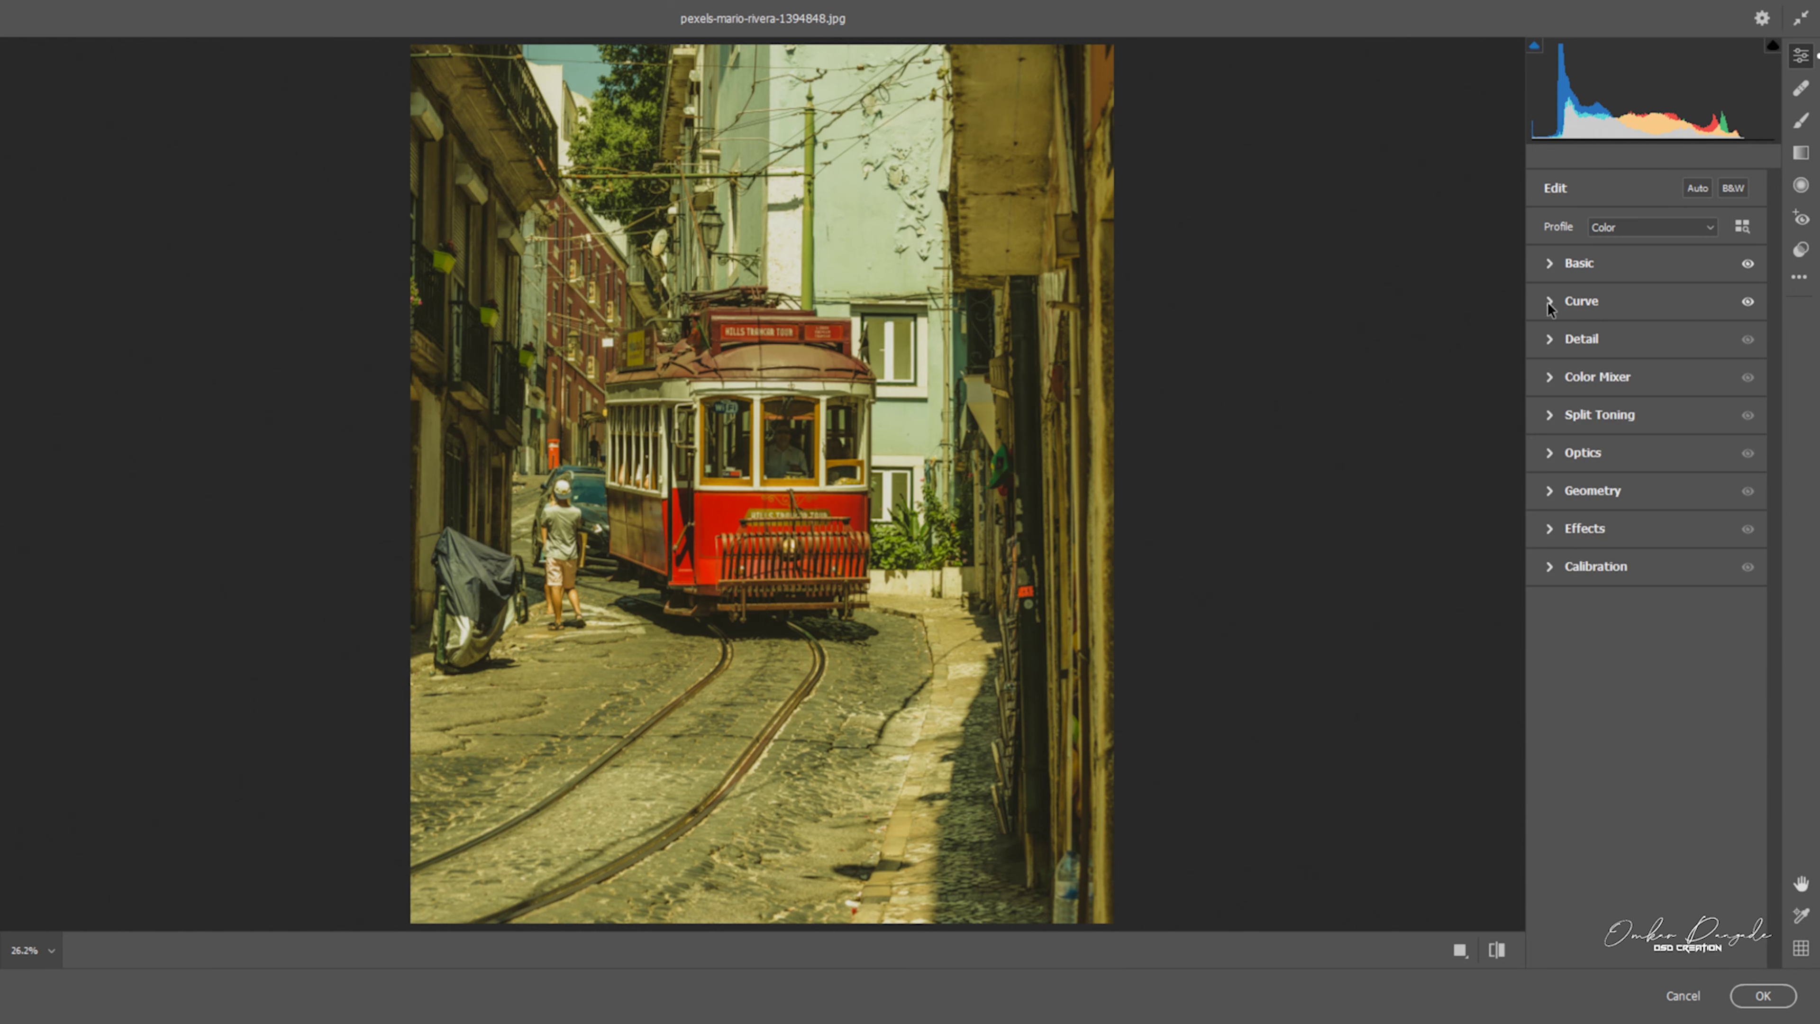
Set Detail Sharpening to 41 and Color Noise Reduction to about 25
{"action": "left_click", "coordinate": [1548, 340]}
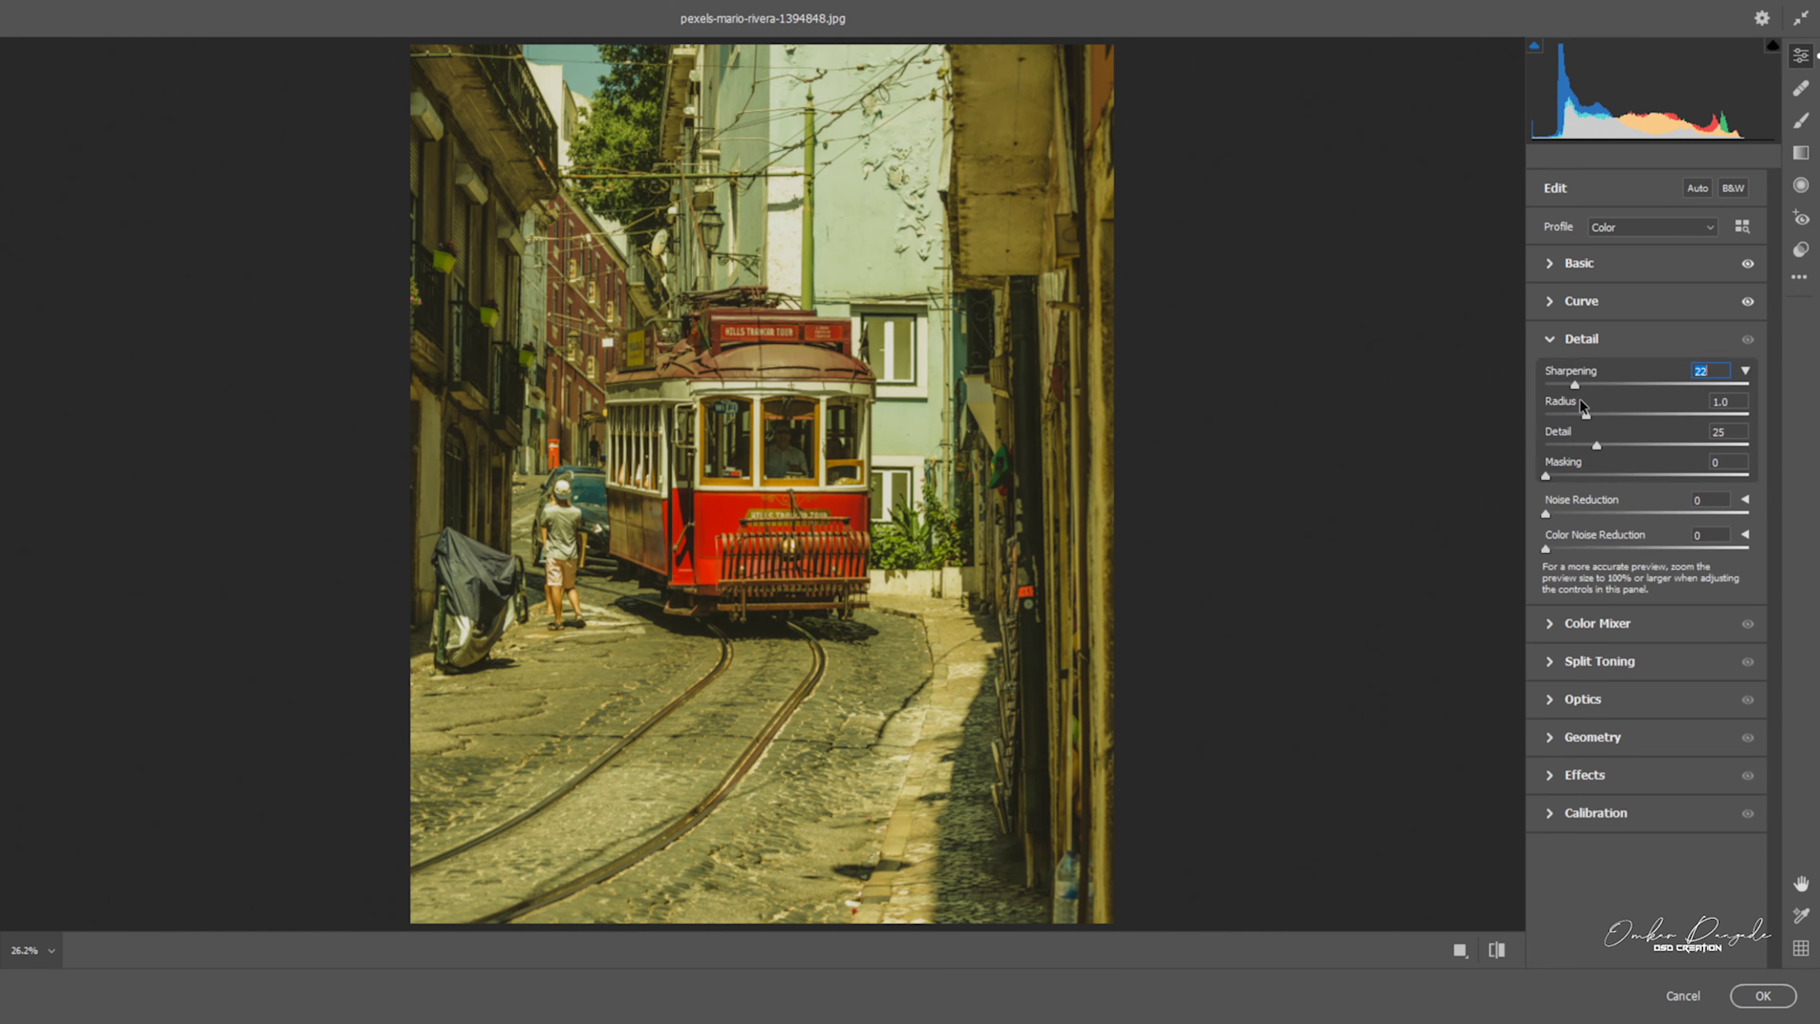
{"action": "key", "text": "shift+Up"}
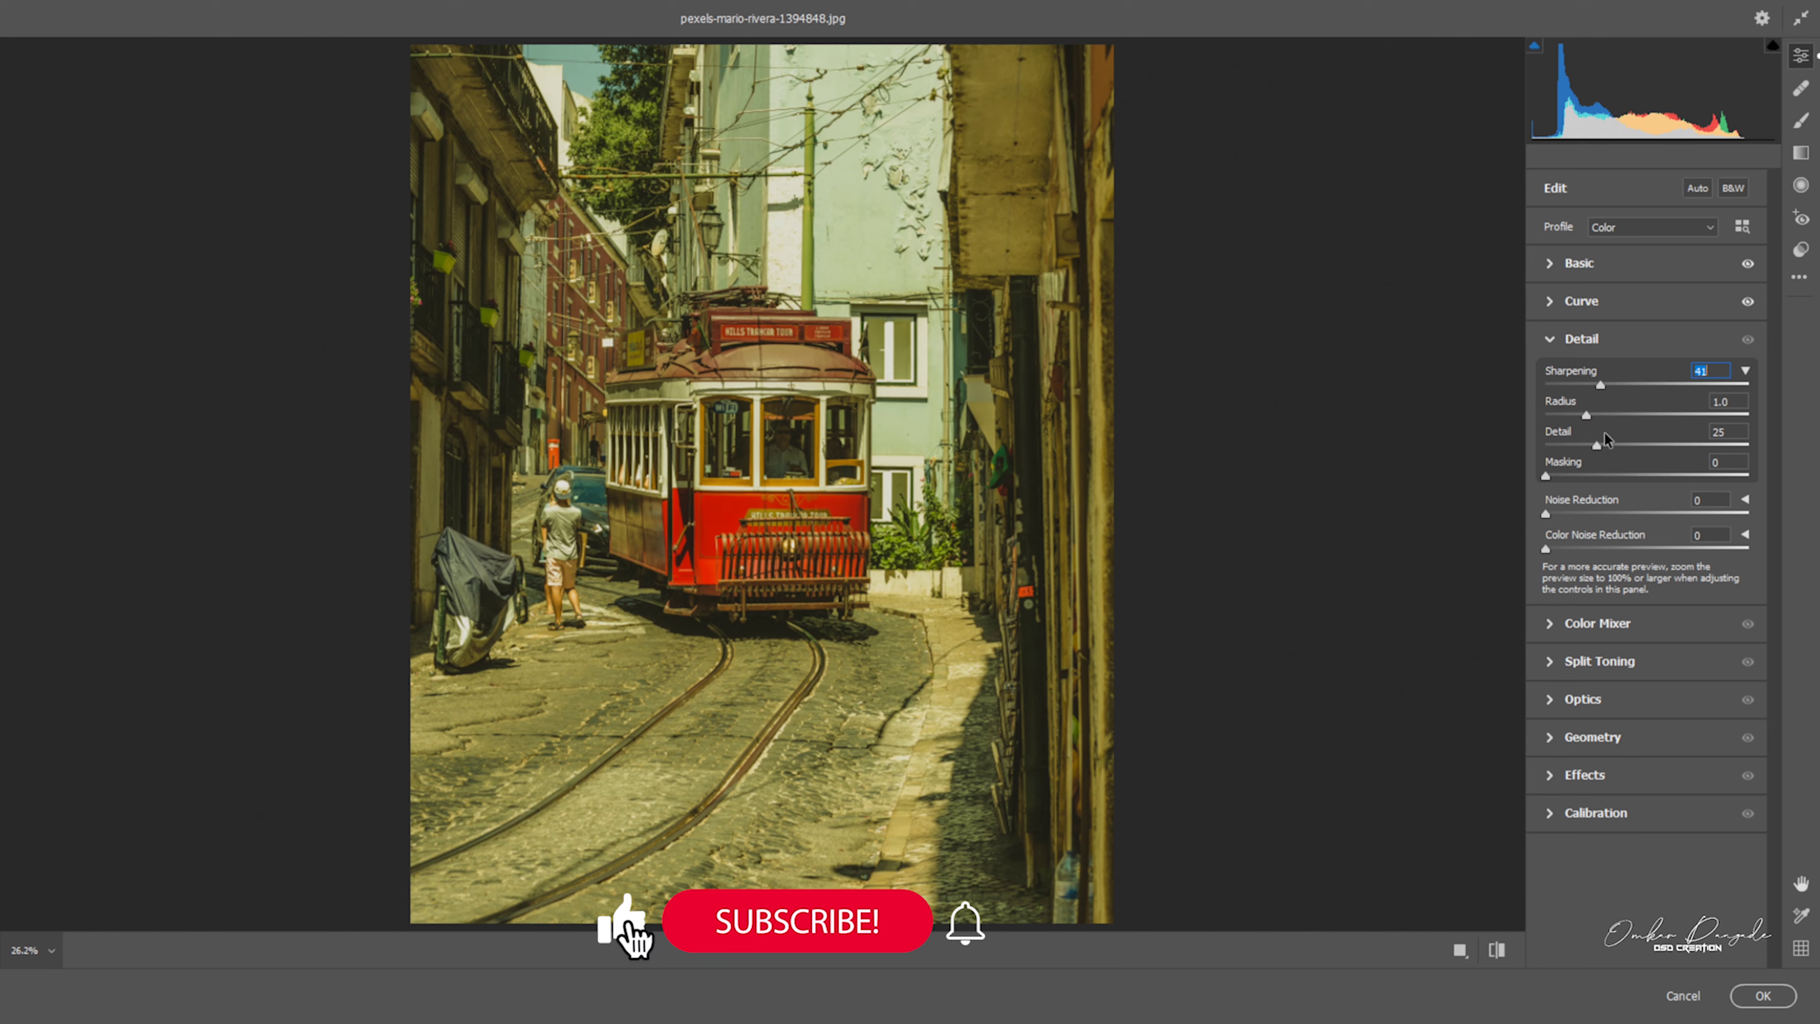
{"action": "left_click_drag", "start_coordinate": [1584, 548], "coordinate": [1592, 549]}
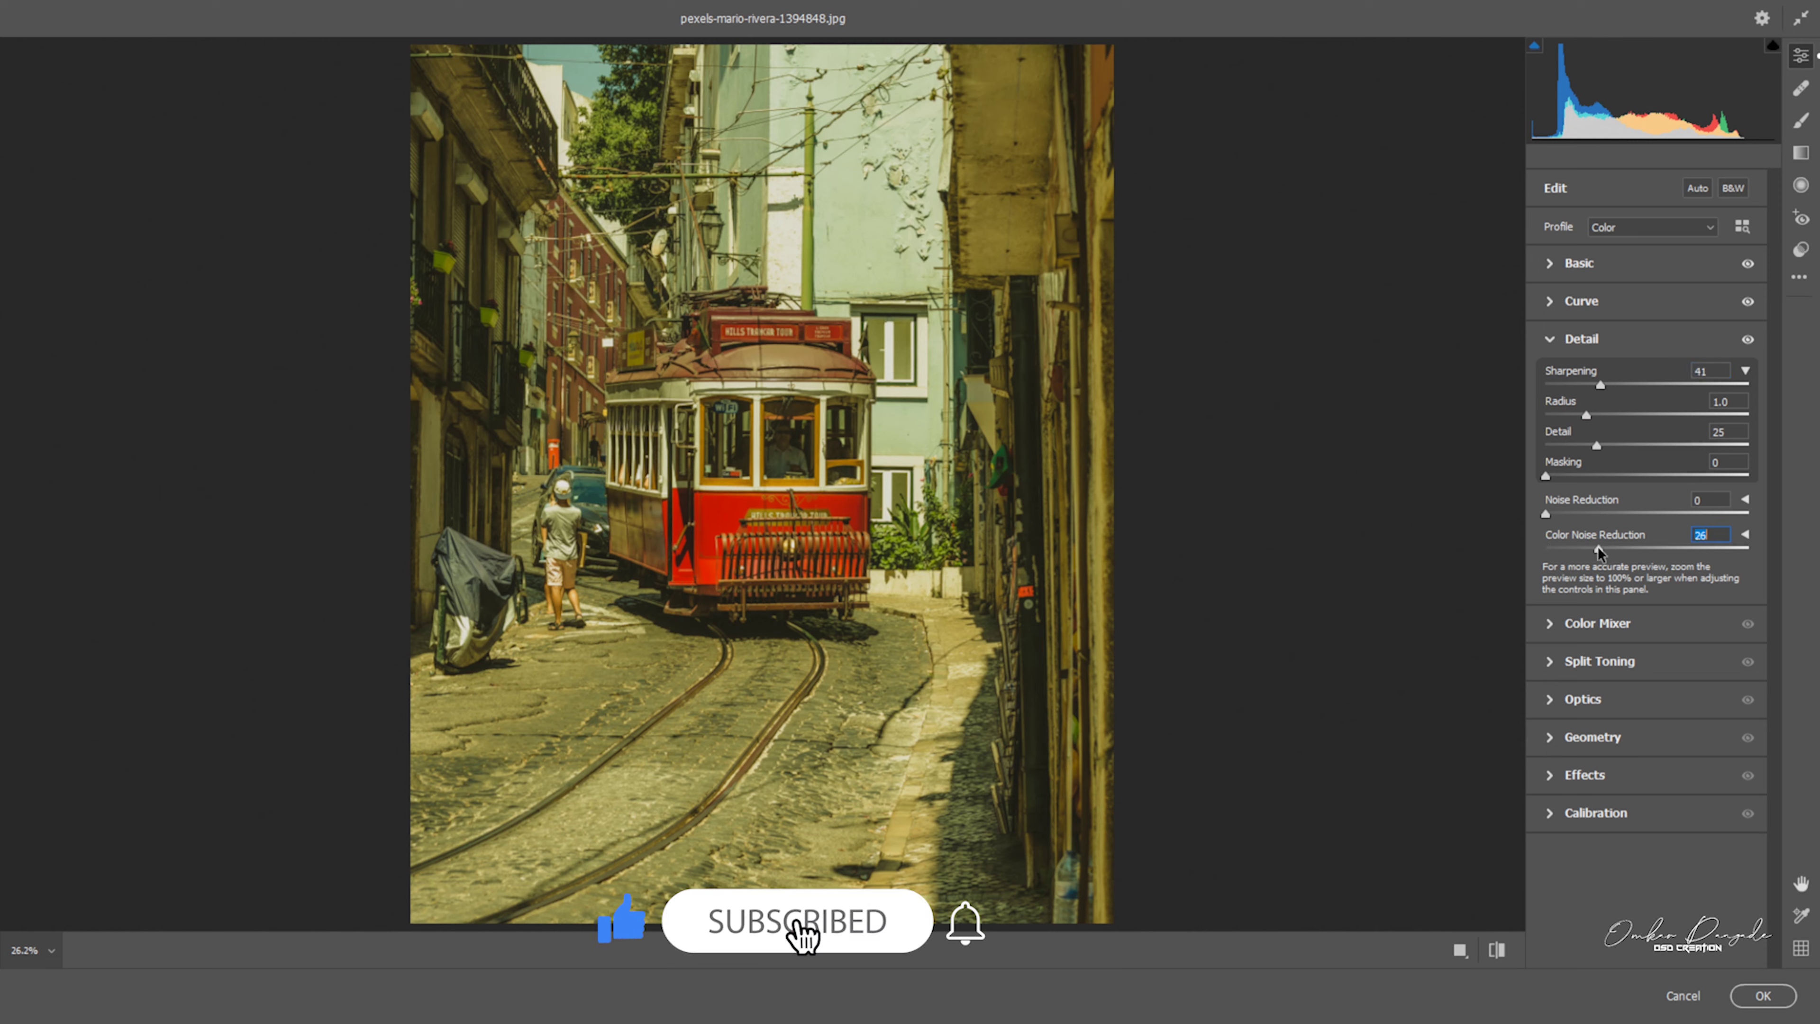
{"action": "left_click", "coordinate": [1551, 336]}
{"action": "left_click", "coordinate": [1544, 376]}
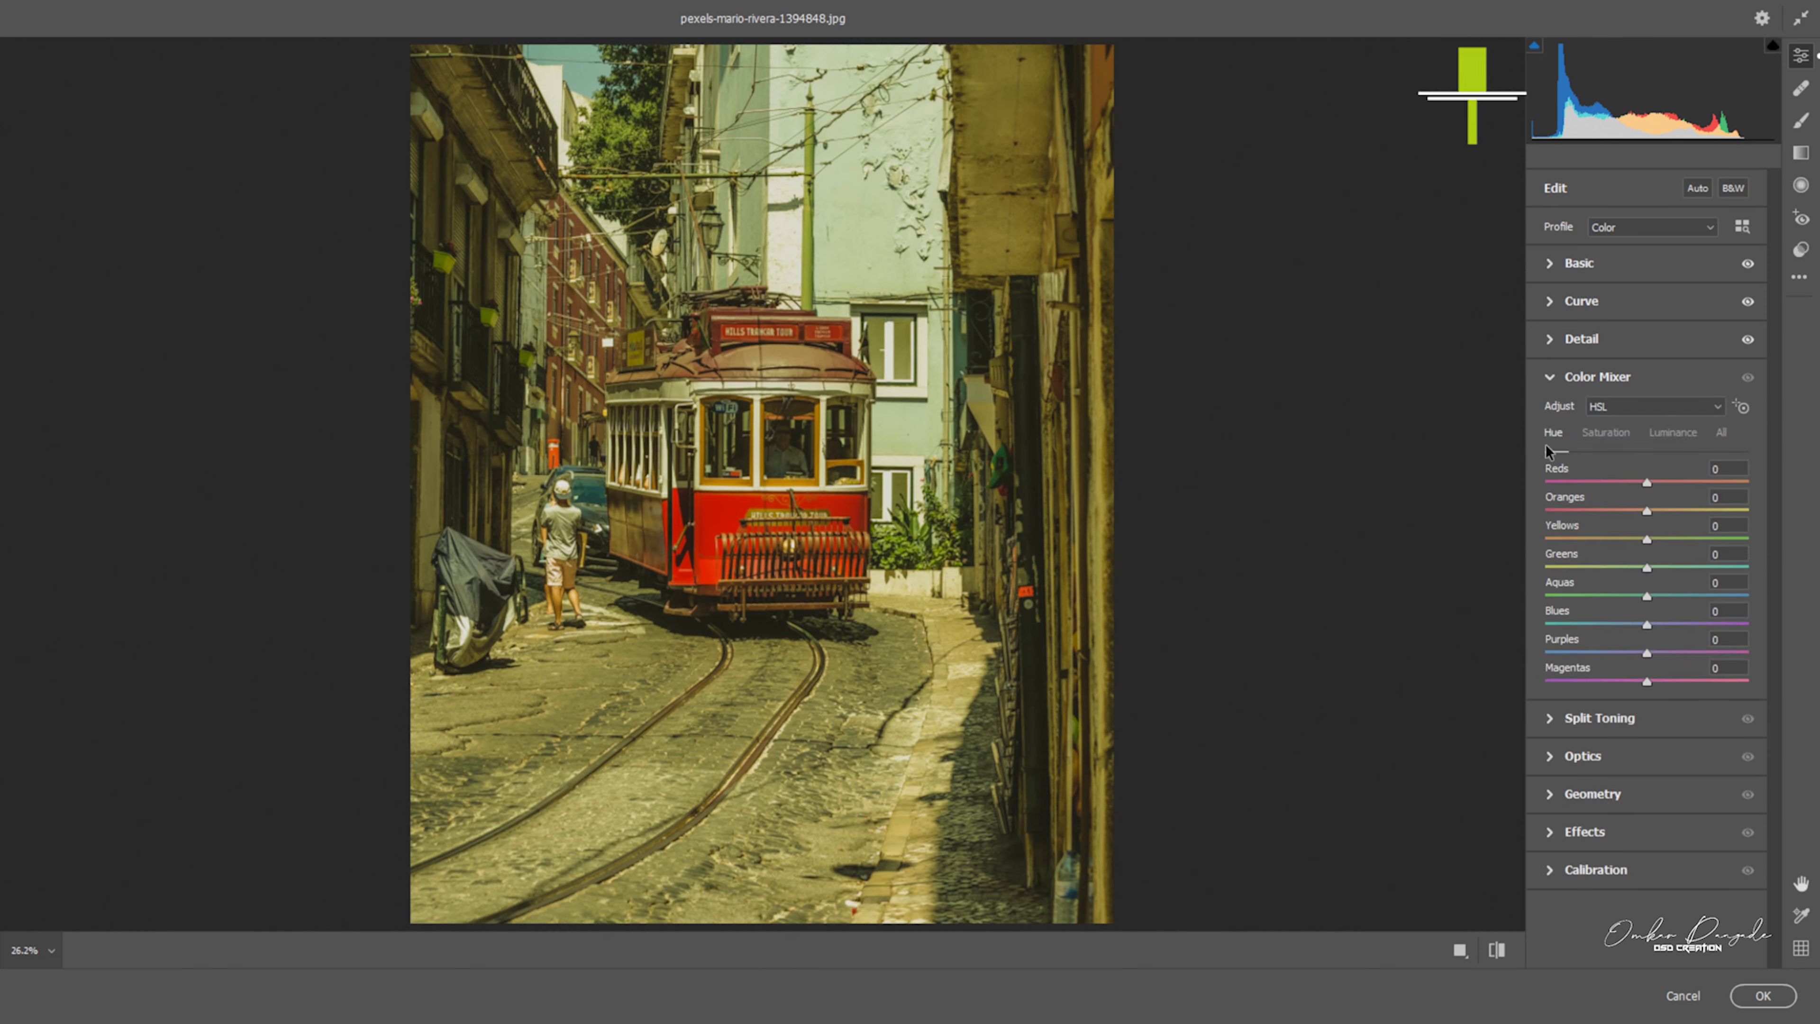
Set HSL hues: Reds +22, Oranges -18, Yellows -26, Greens +72, Aquas -71, Blues -23
{"action": "left_click_drag", "start_coordinate": [1646, 490], "coordinate": [1653, 489]}
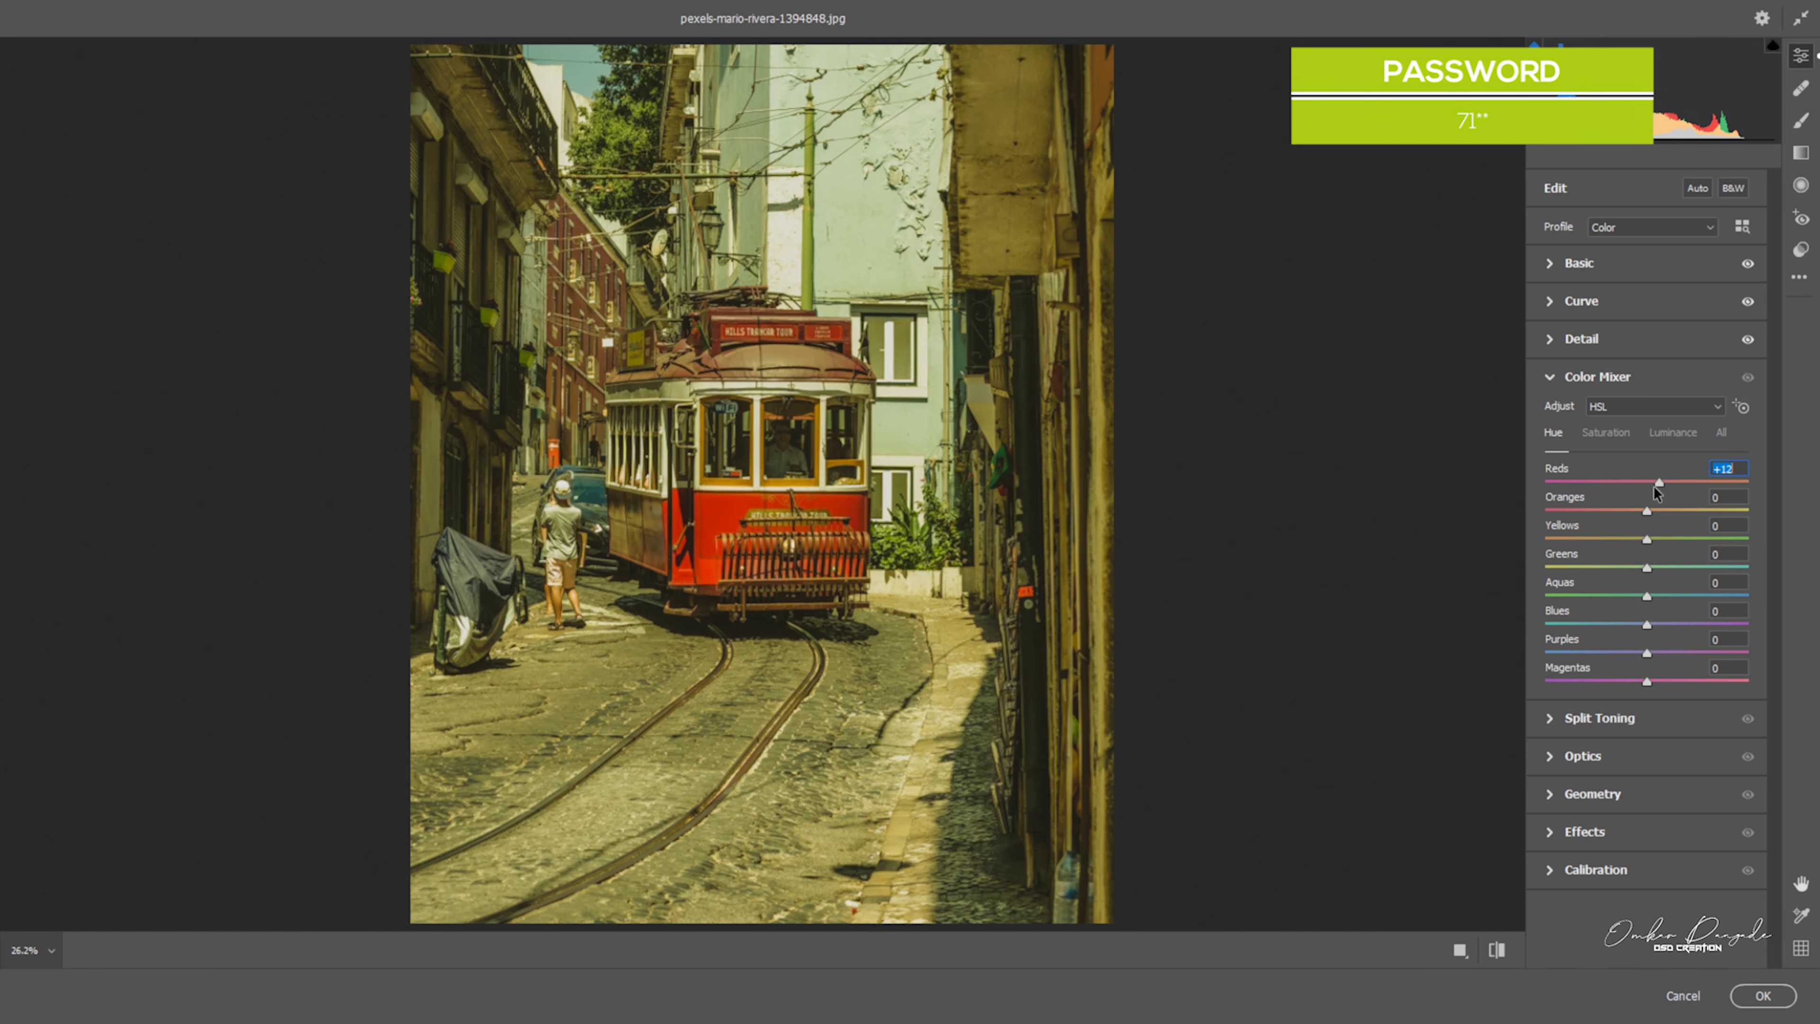
{"action": "key", "text": "Up"}
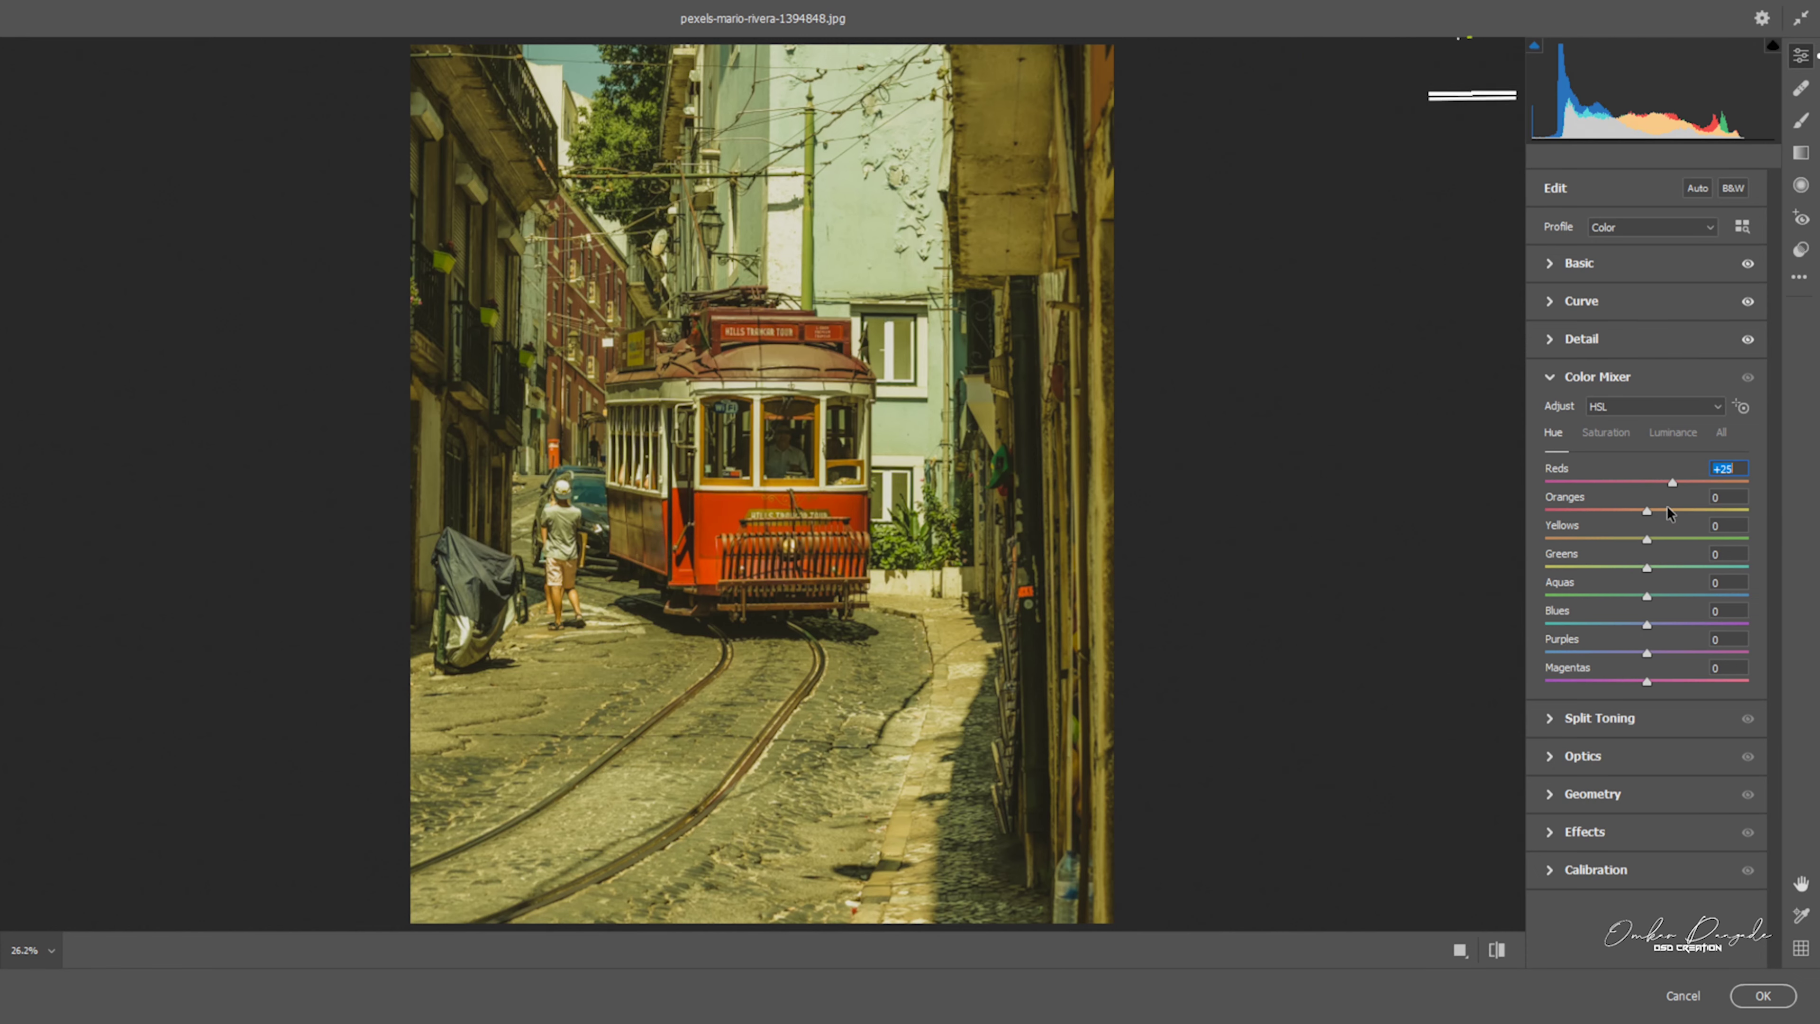
{"action": "key", "text": "Down"}
{"action": "key", "text": "Down"}
{"action": "key", "text": "Down"}
{"action": "left_click_drag", "start_coordinate": [1648, 511], "coordinate": [1631, 511]}
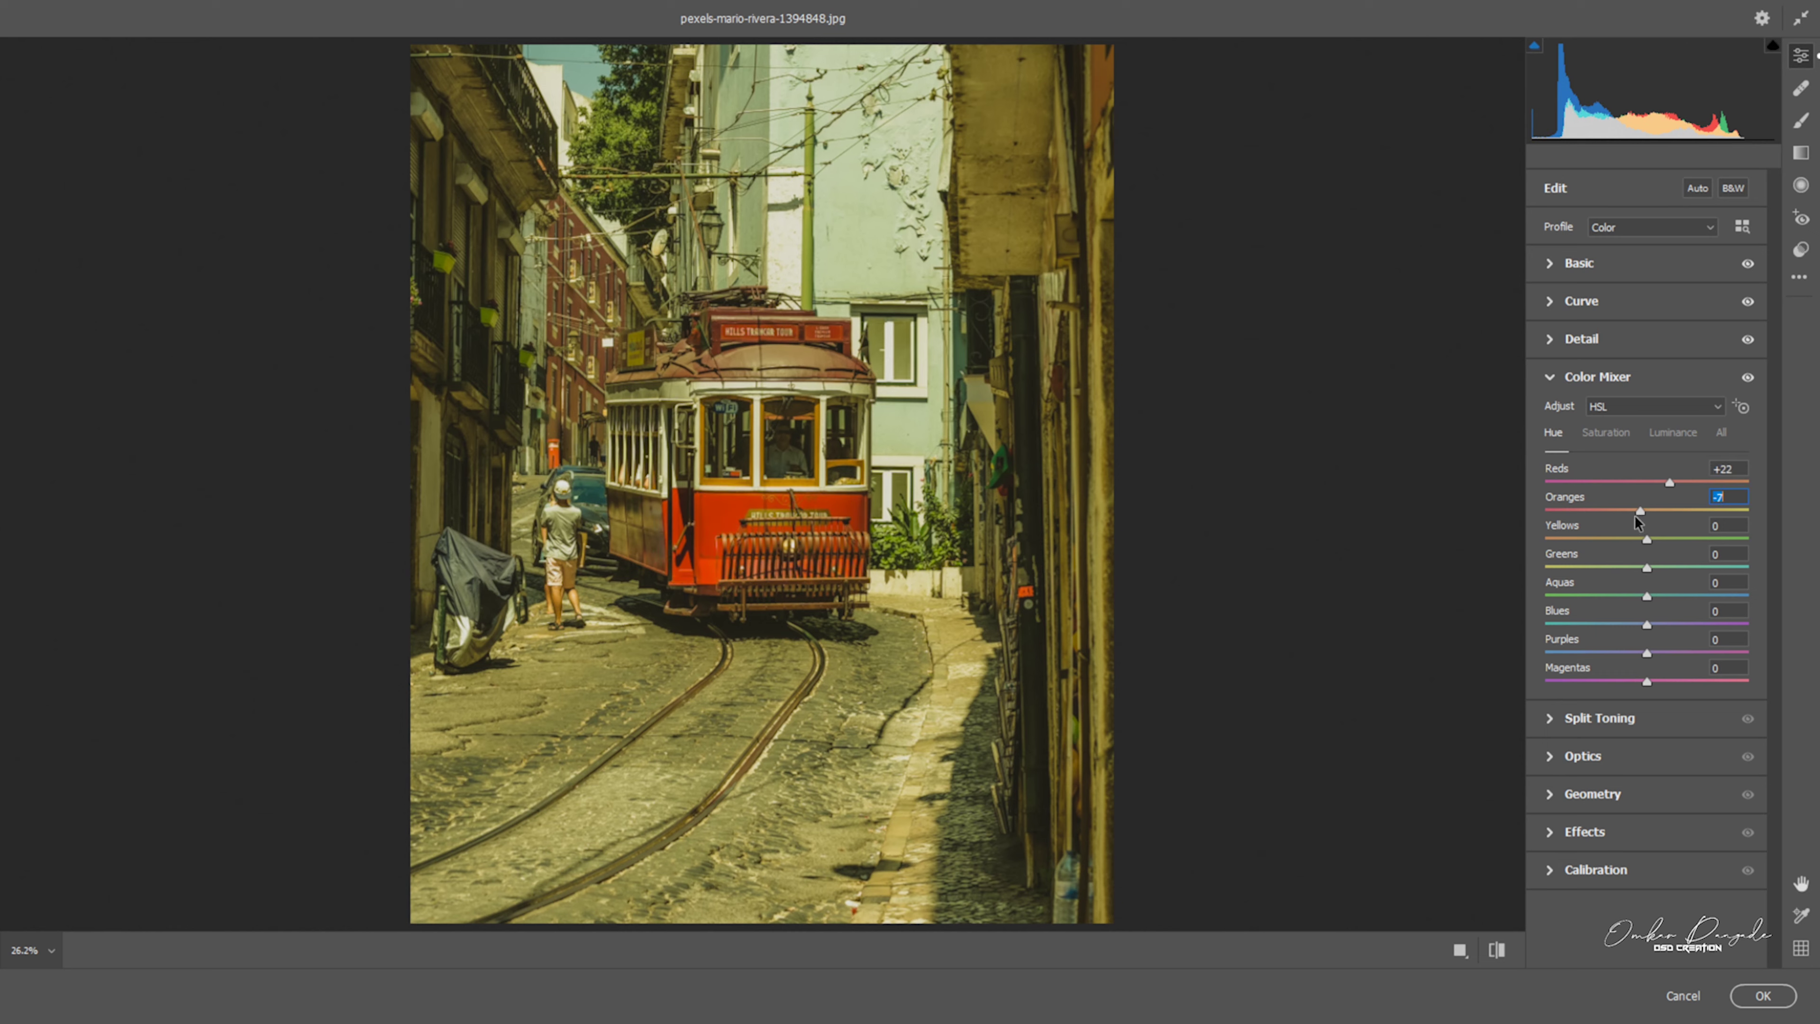
{"action": "key", "text": "Down"}
{"action": "key", "text": "Down"}
{"action": "left_click_drag", "start_coordinate": [1643, 544], "coordinate": [1619, 552]}
{"action": "key", "text": "Up"}
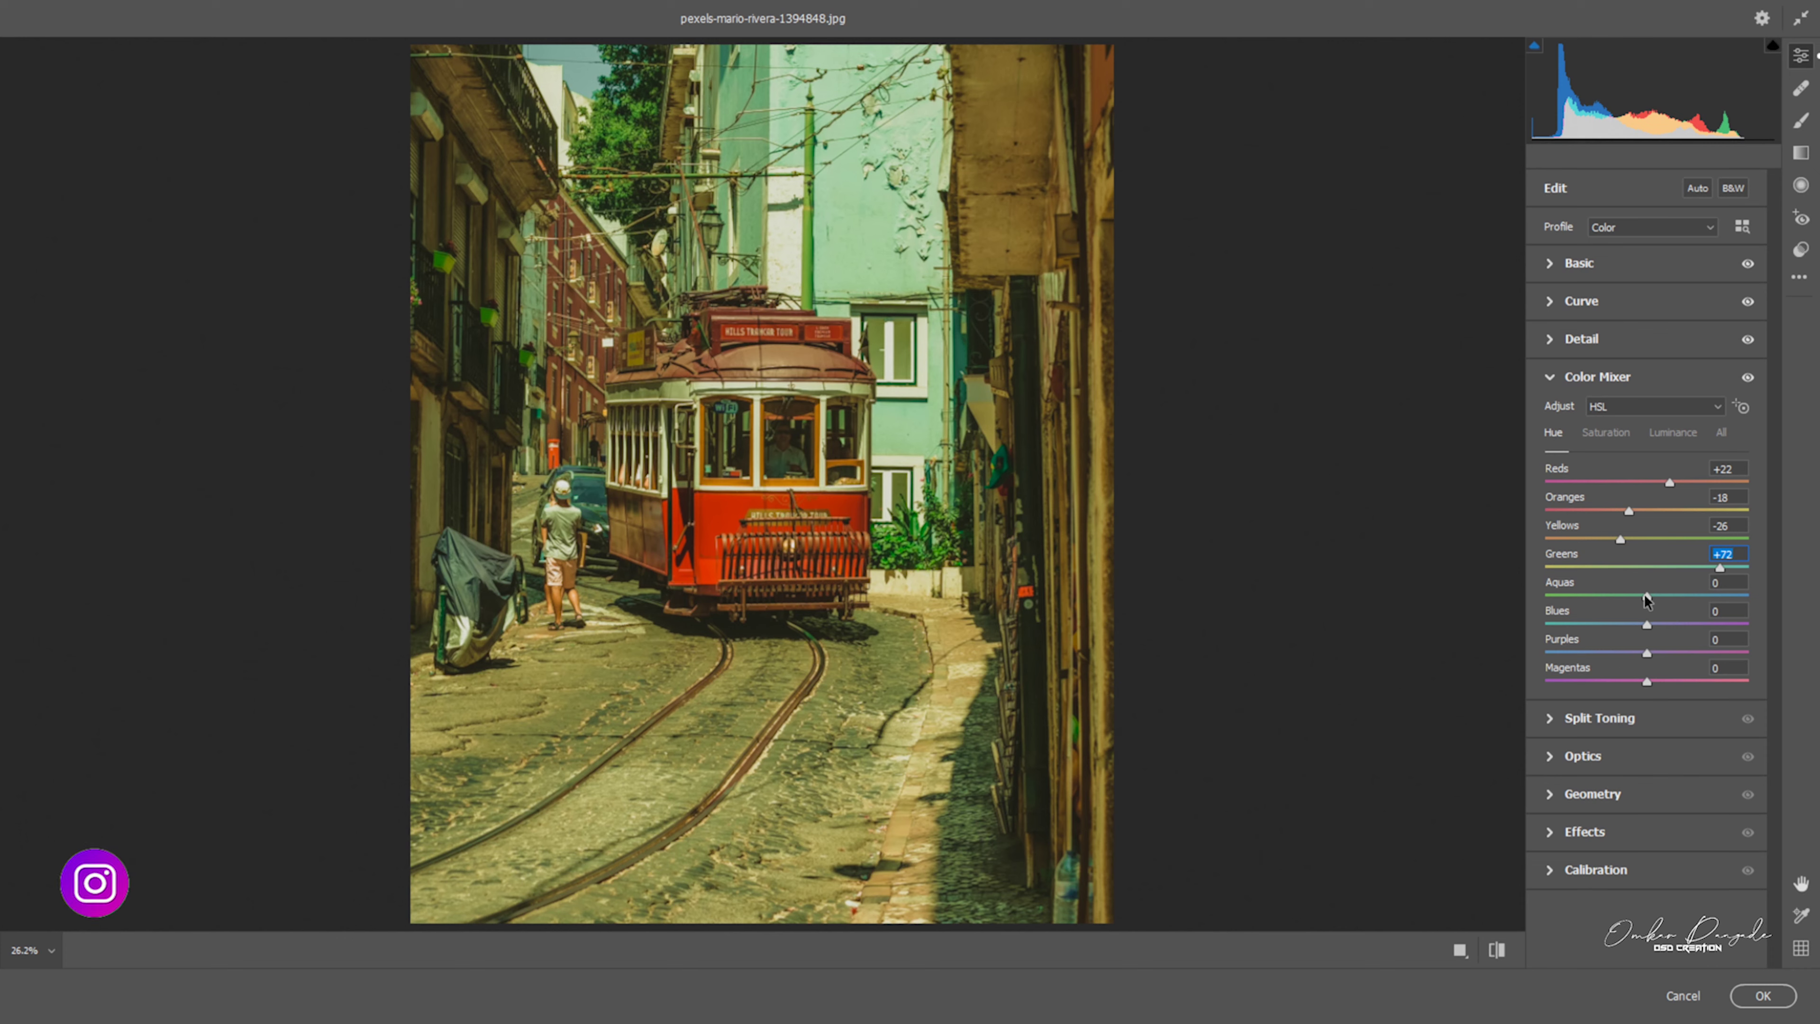
{"action": "left_click_drag", "start_coordinate": [1646, 596], "coordinate": [1570, 604]}
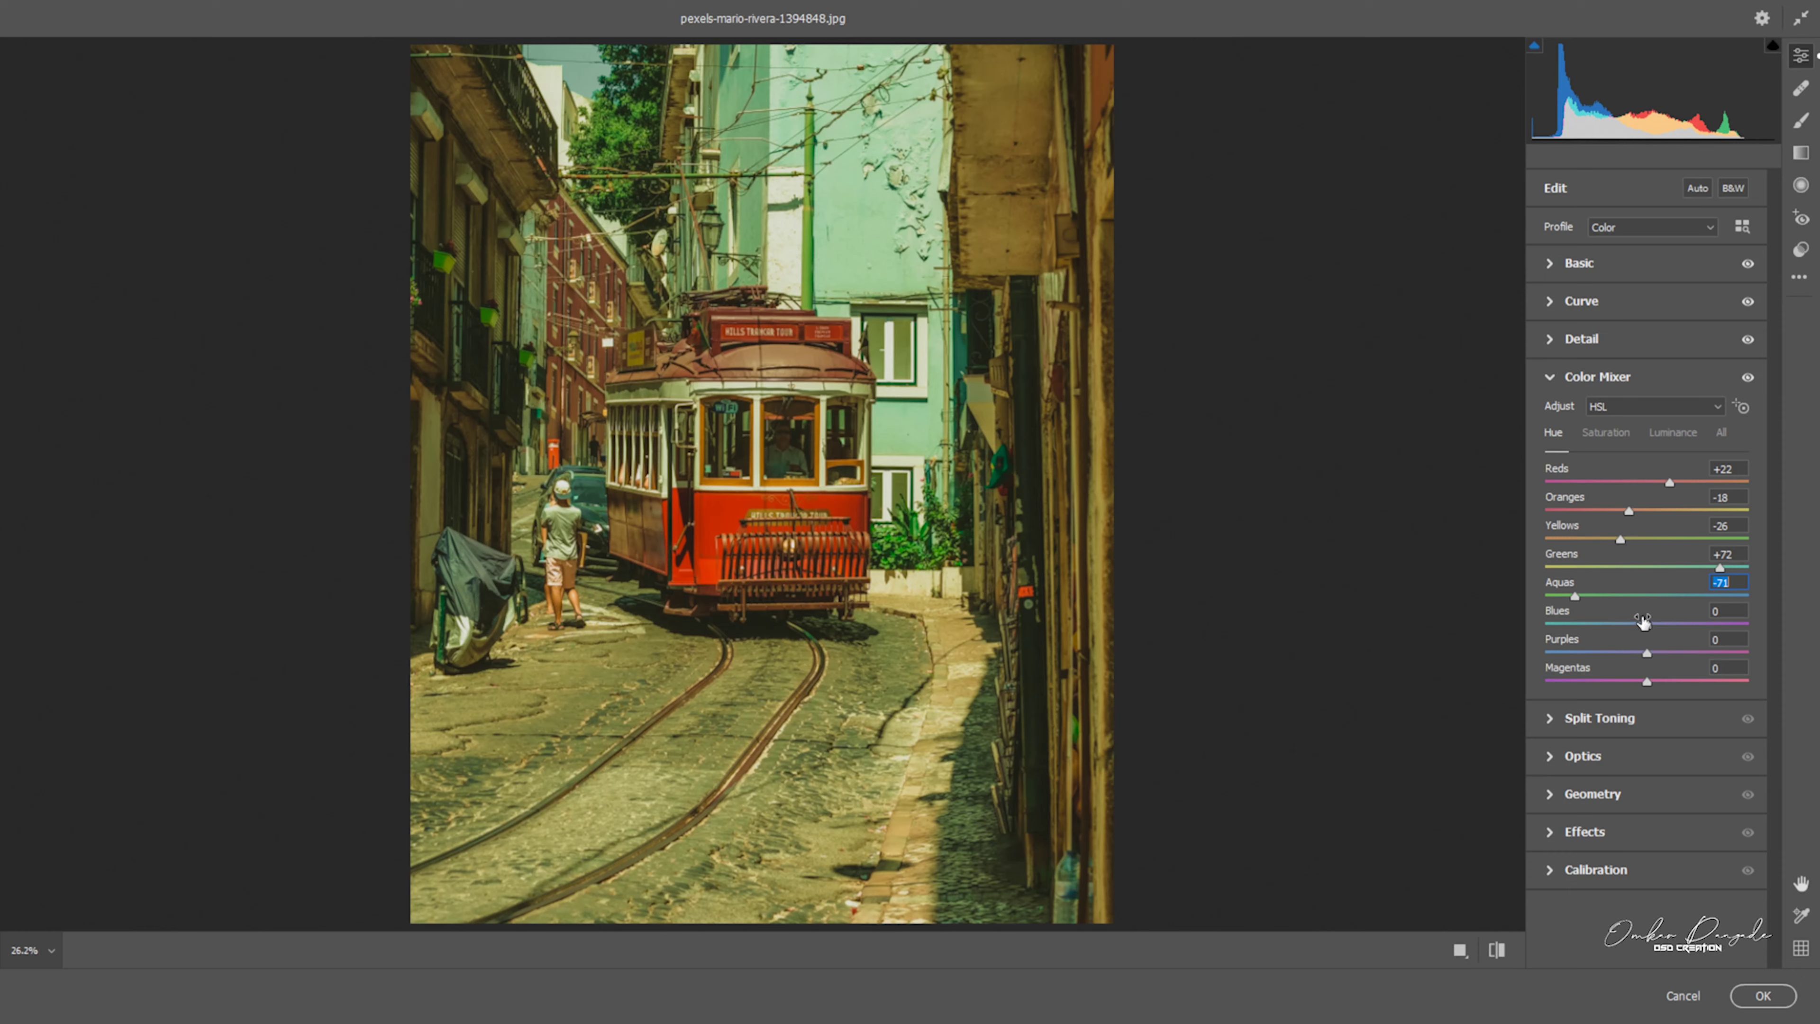
{"action": "left_click_drag", "start_coordinate": [1643, 620], "coordinate": [1628, 635]}
{"action": "left_click", "coordinate": [1606, 431]}
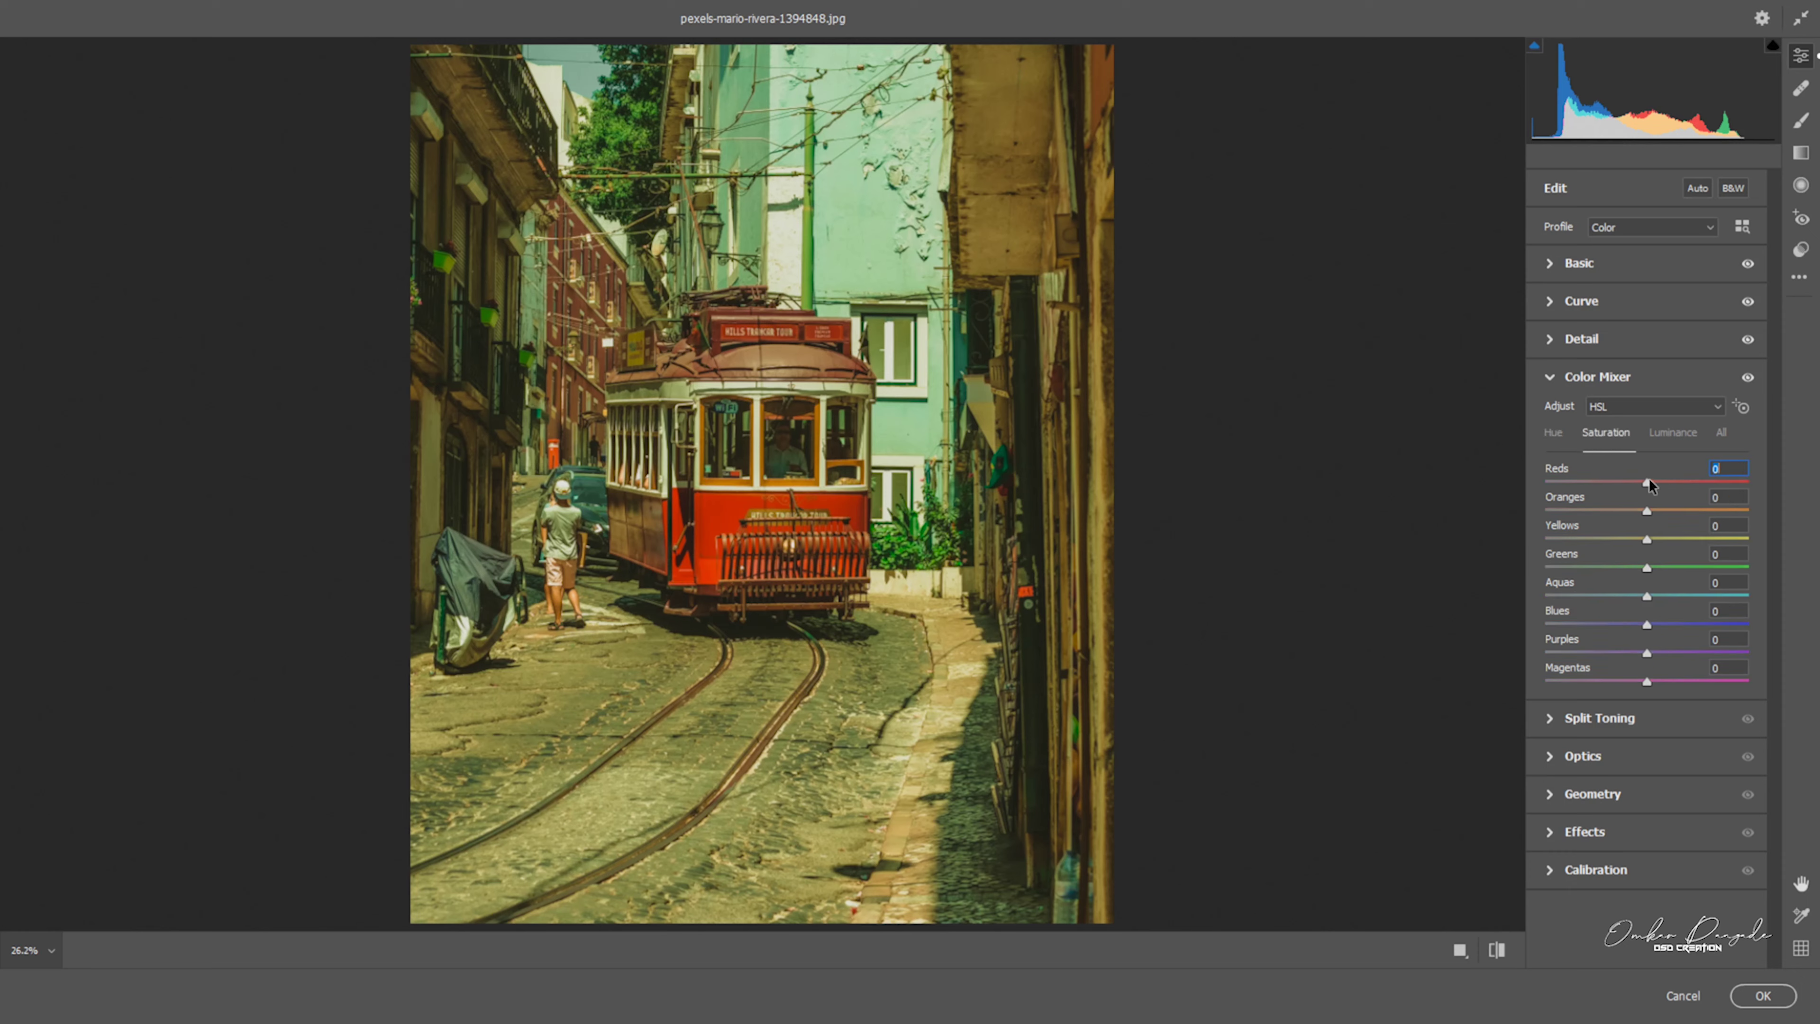
Set HSL saturation to Reds +21, Oranges +24 and Greens -82
{"action": "left_click_drag", "start_coordinate": [1655, 482], "coordinate": [1667, 481]}
{"action": "mouse_move", "coordinate": [1645, 511]}
{"action": "left_mouse_down"}
{"action": "mouse_move", "coordinate": [1675, 538]}
{"action": "mouse_move", "coordinate": [1610, 550]}
{"action": "left_mouse_up"}
{"action": "left_click", "coordinate": [1646, 539]}
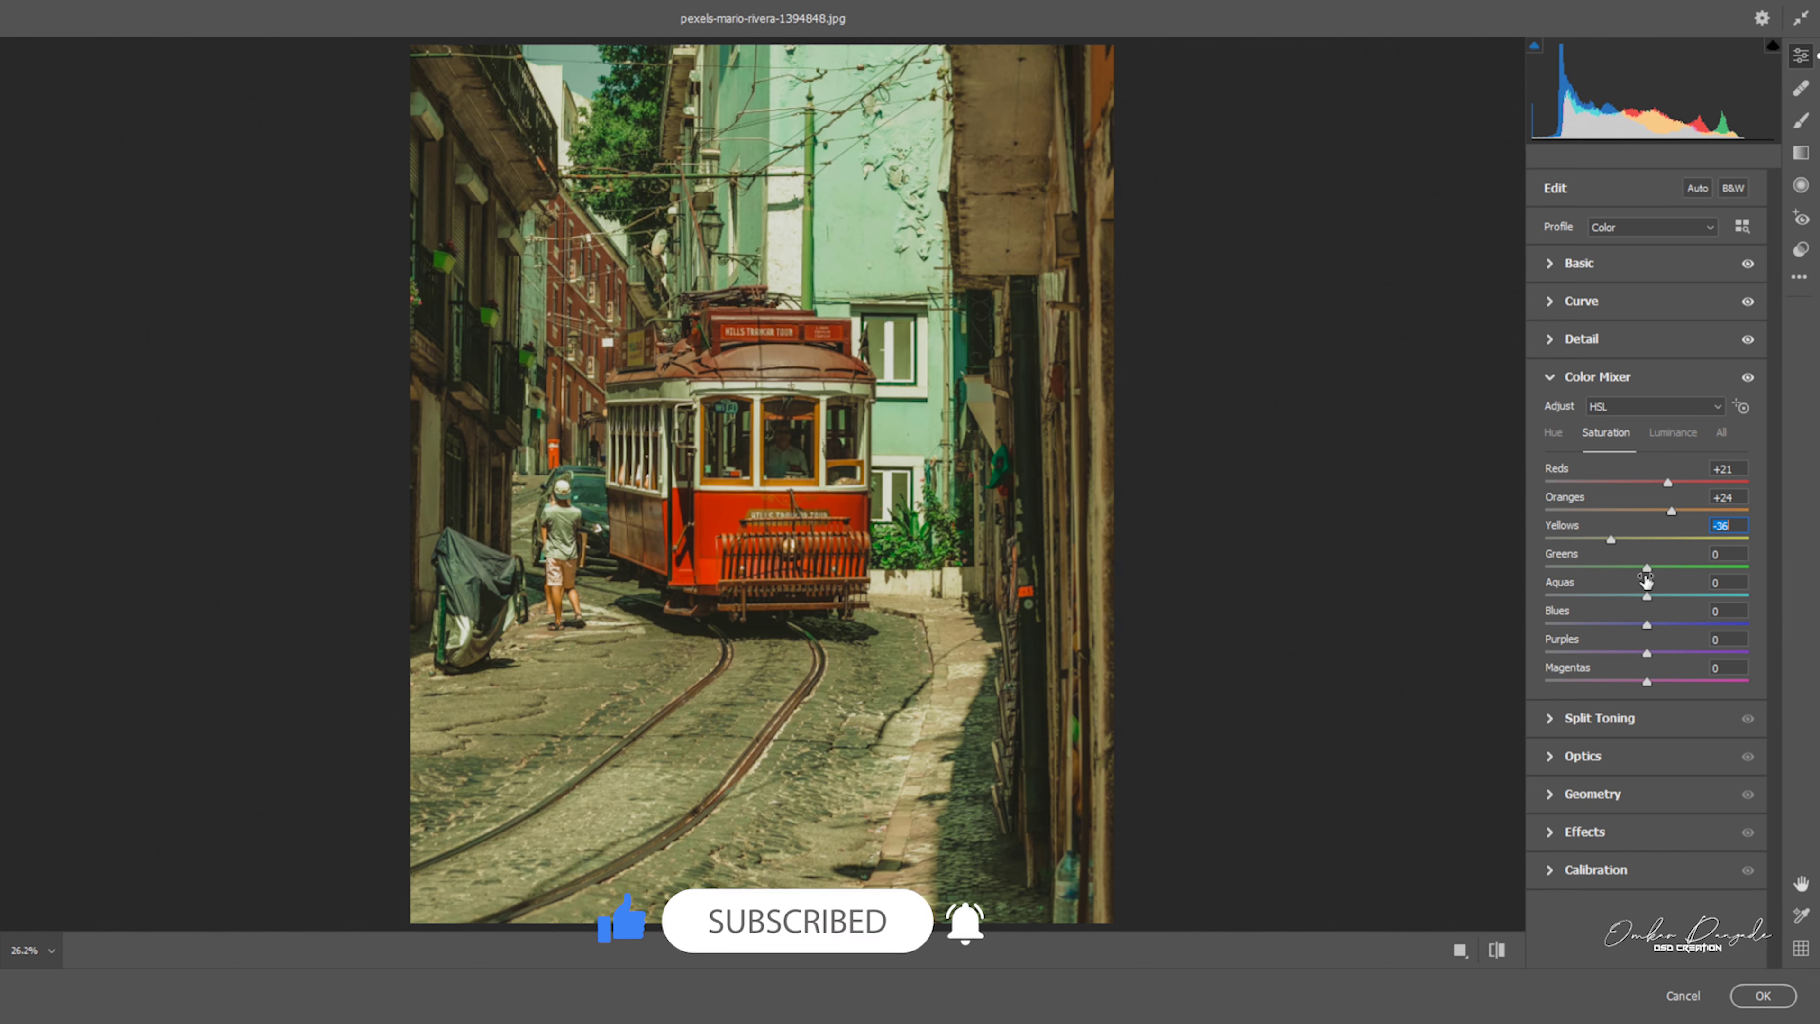
{"action": "left_click_drag", "start_coordinate": [1647, 568], "coordinate": [1569, 568]}
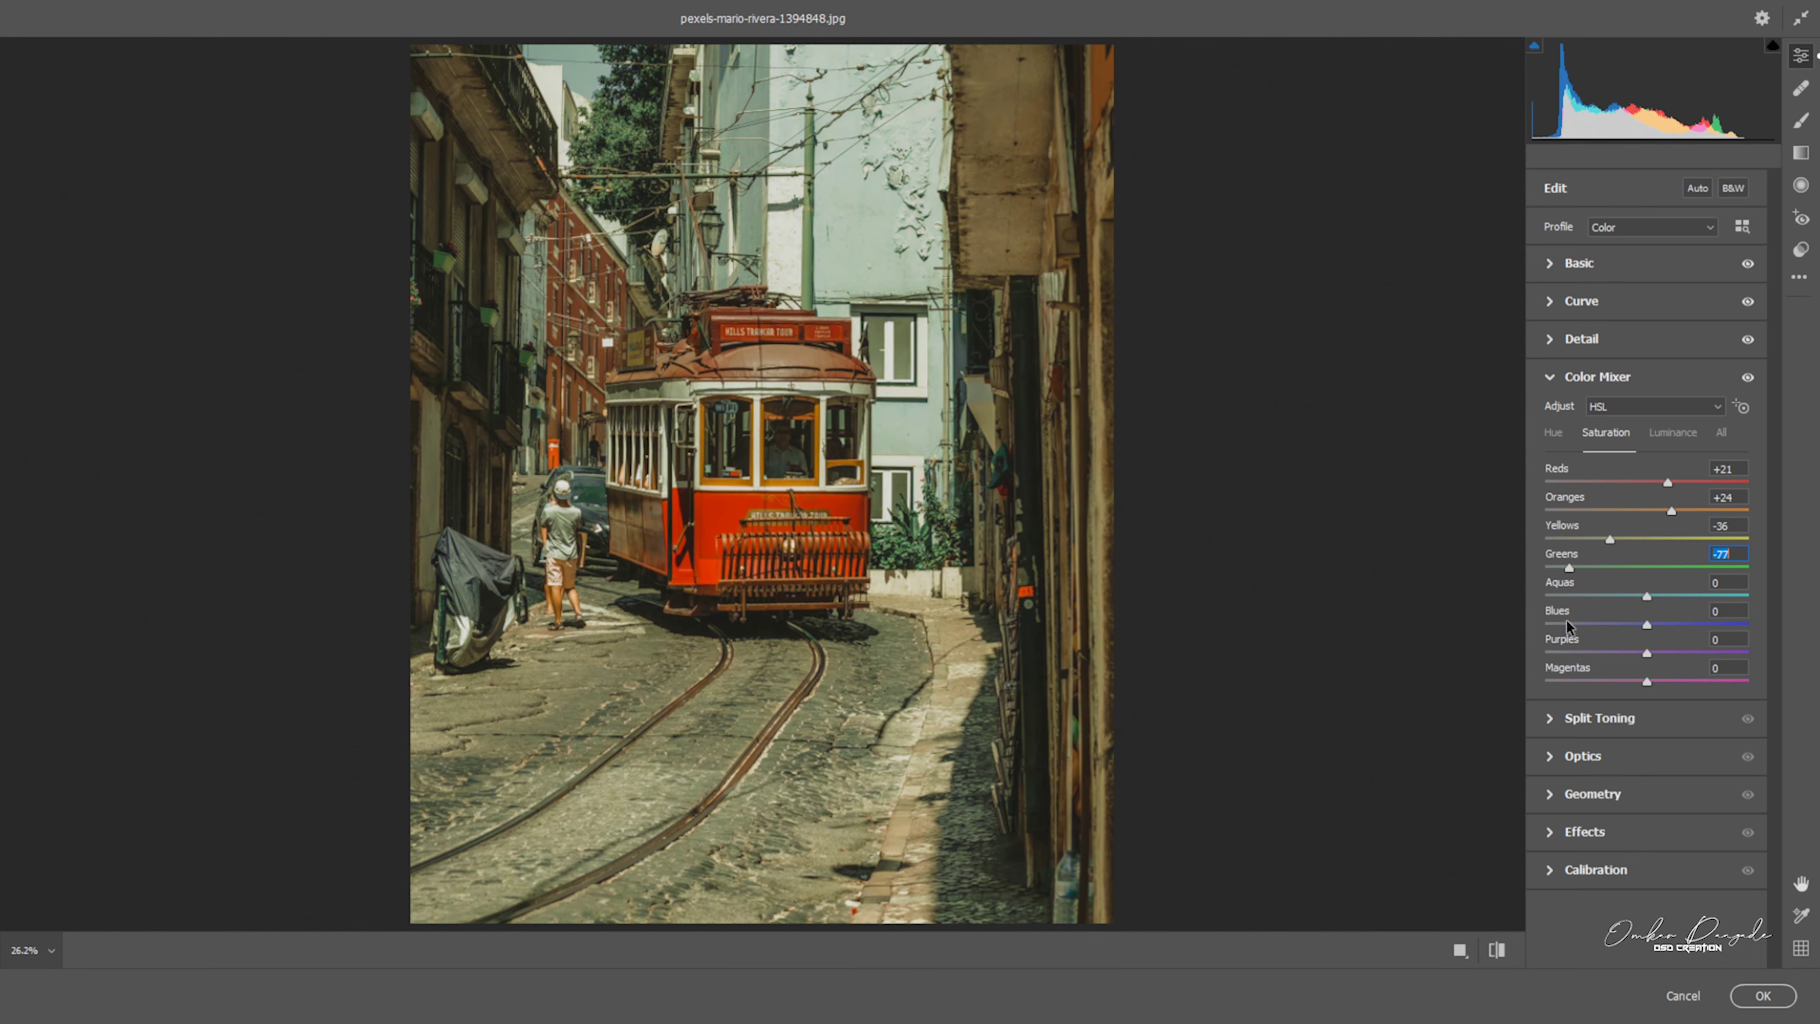
{"action": "key", "text": "Up"}
{"action": "key", "text": "Down"}
{"action": "key", "text": "Down"}
{"action": "key", "text": "Down"}
Desaturate Aquas to -63, Blues to -61 and Magentas to -36
{"action": "left_click_drag", "start_coordinate": [1646, 596], "coordinate": [1560, 596]}
{"action": "mouse_move", "coordinate": [1646, 624]}
{"action": "left_mouse_down"}
{"action": "mouse_move", "coordinate": [1605, 624]}
{"action": "mouse_move", "coordinate": [1643, 654]}
{"action": "mouse_move", "coordinate": [1602, 672]}
{"action": "left_mouse_up"}
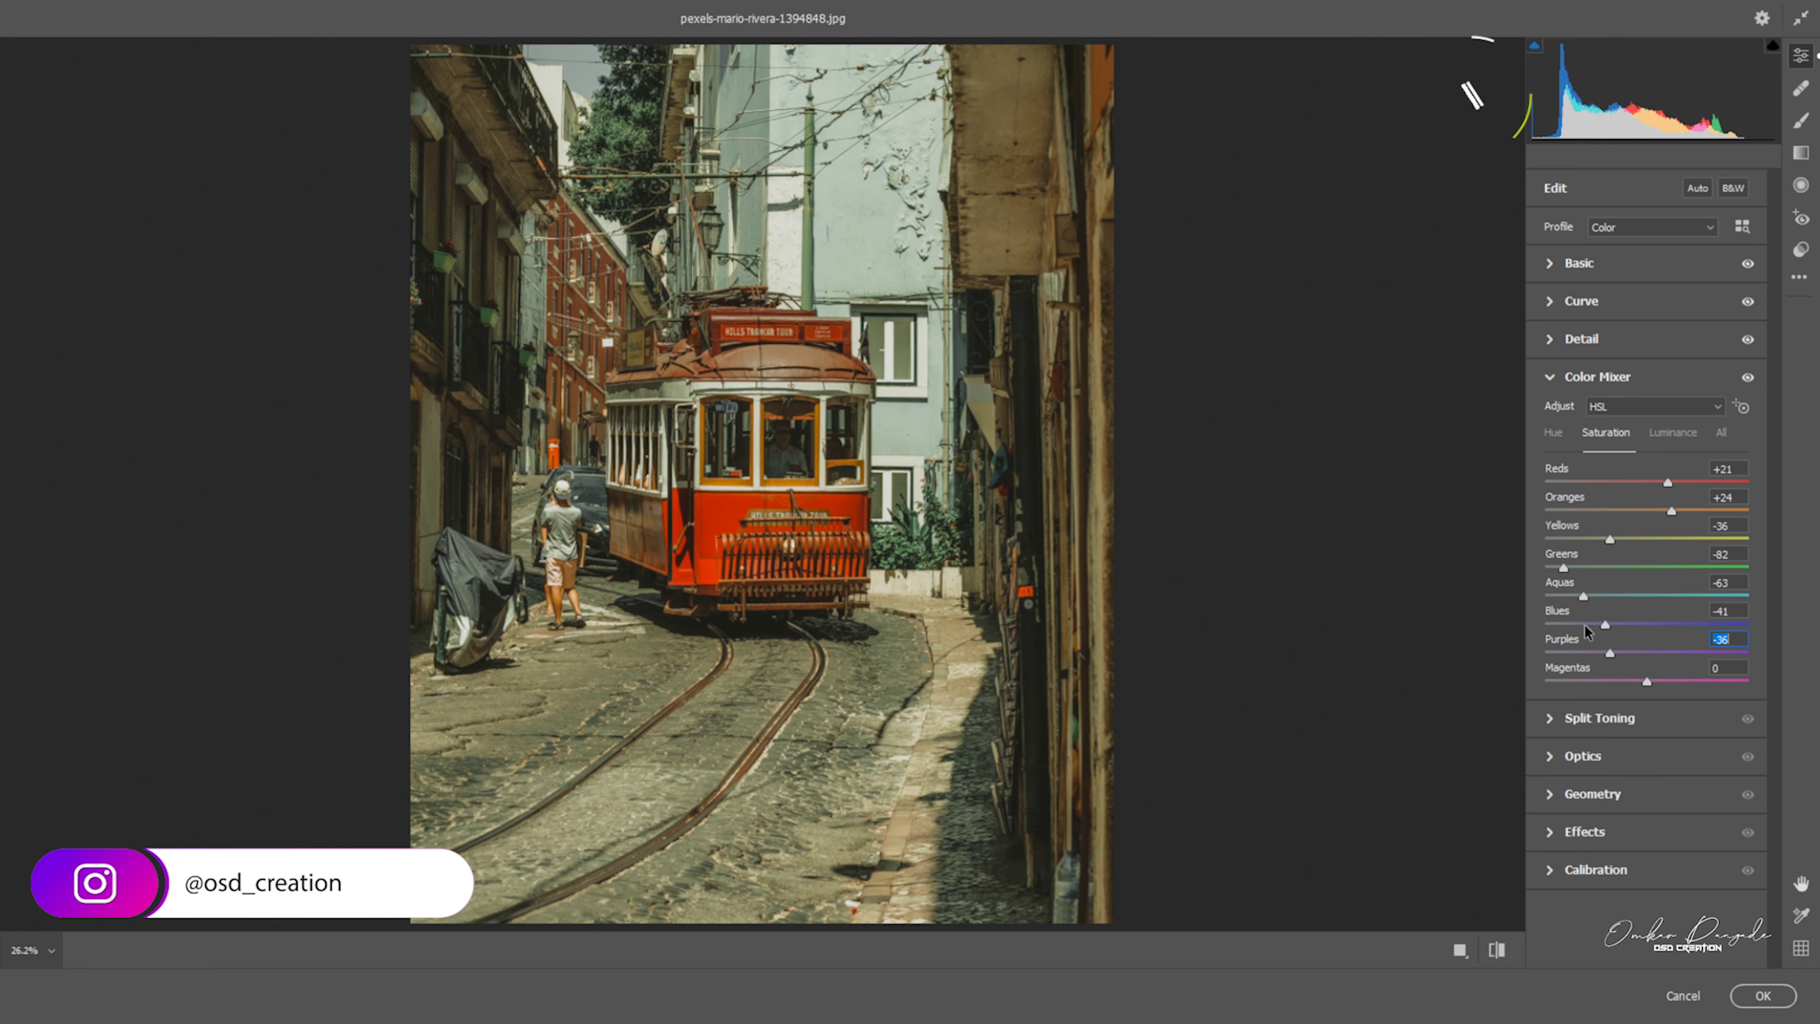
{"action": "left_click_drag", "start_coordinate": [1604, 624], "coordinate": [1586, 625]}
{"action": "mouse_move", "coordinate": [1647, 681]}
{"action": "left_mouse_down"}
{"action": "mouse_move", "coordinate": [1603, 701]}
{"action": "mouse_move", "coordinate": [1601, 655]}
{"action": "left_mouse_up"}
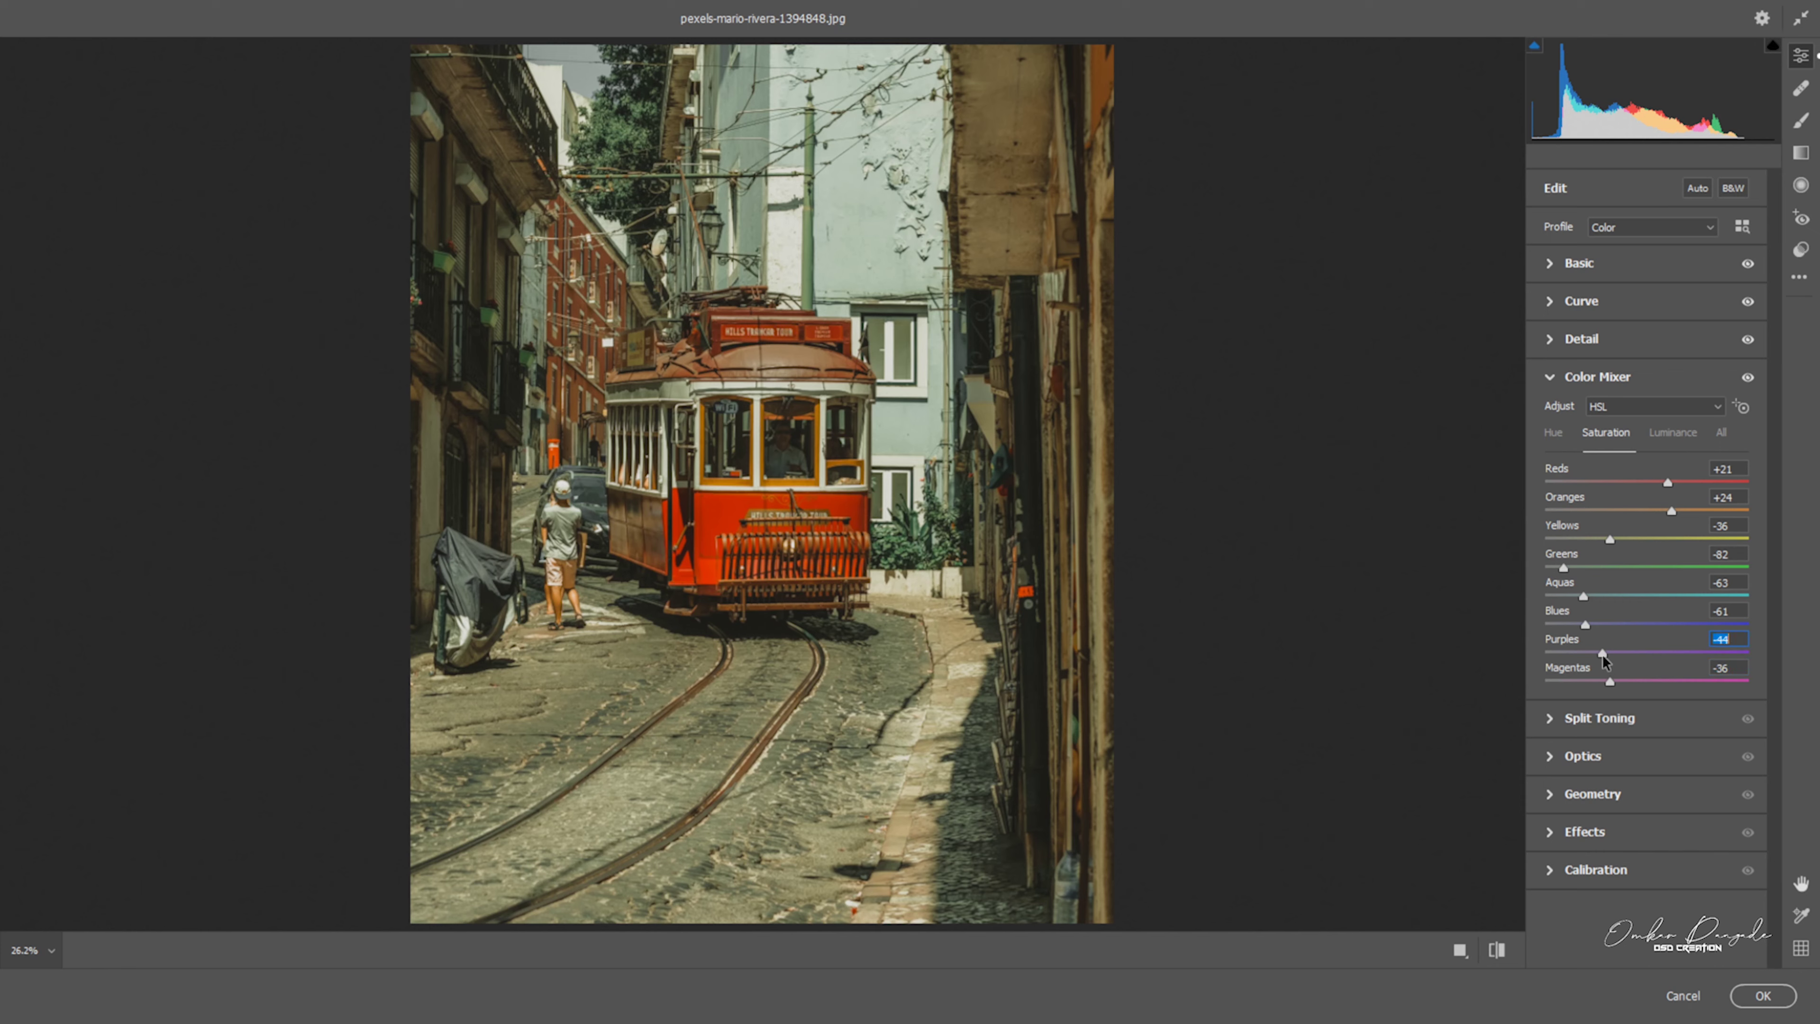
{"action": "left_click", "coordinate": [1667, 433]}
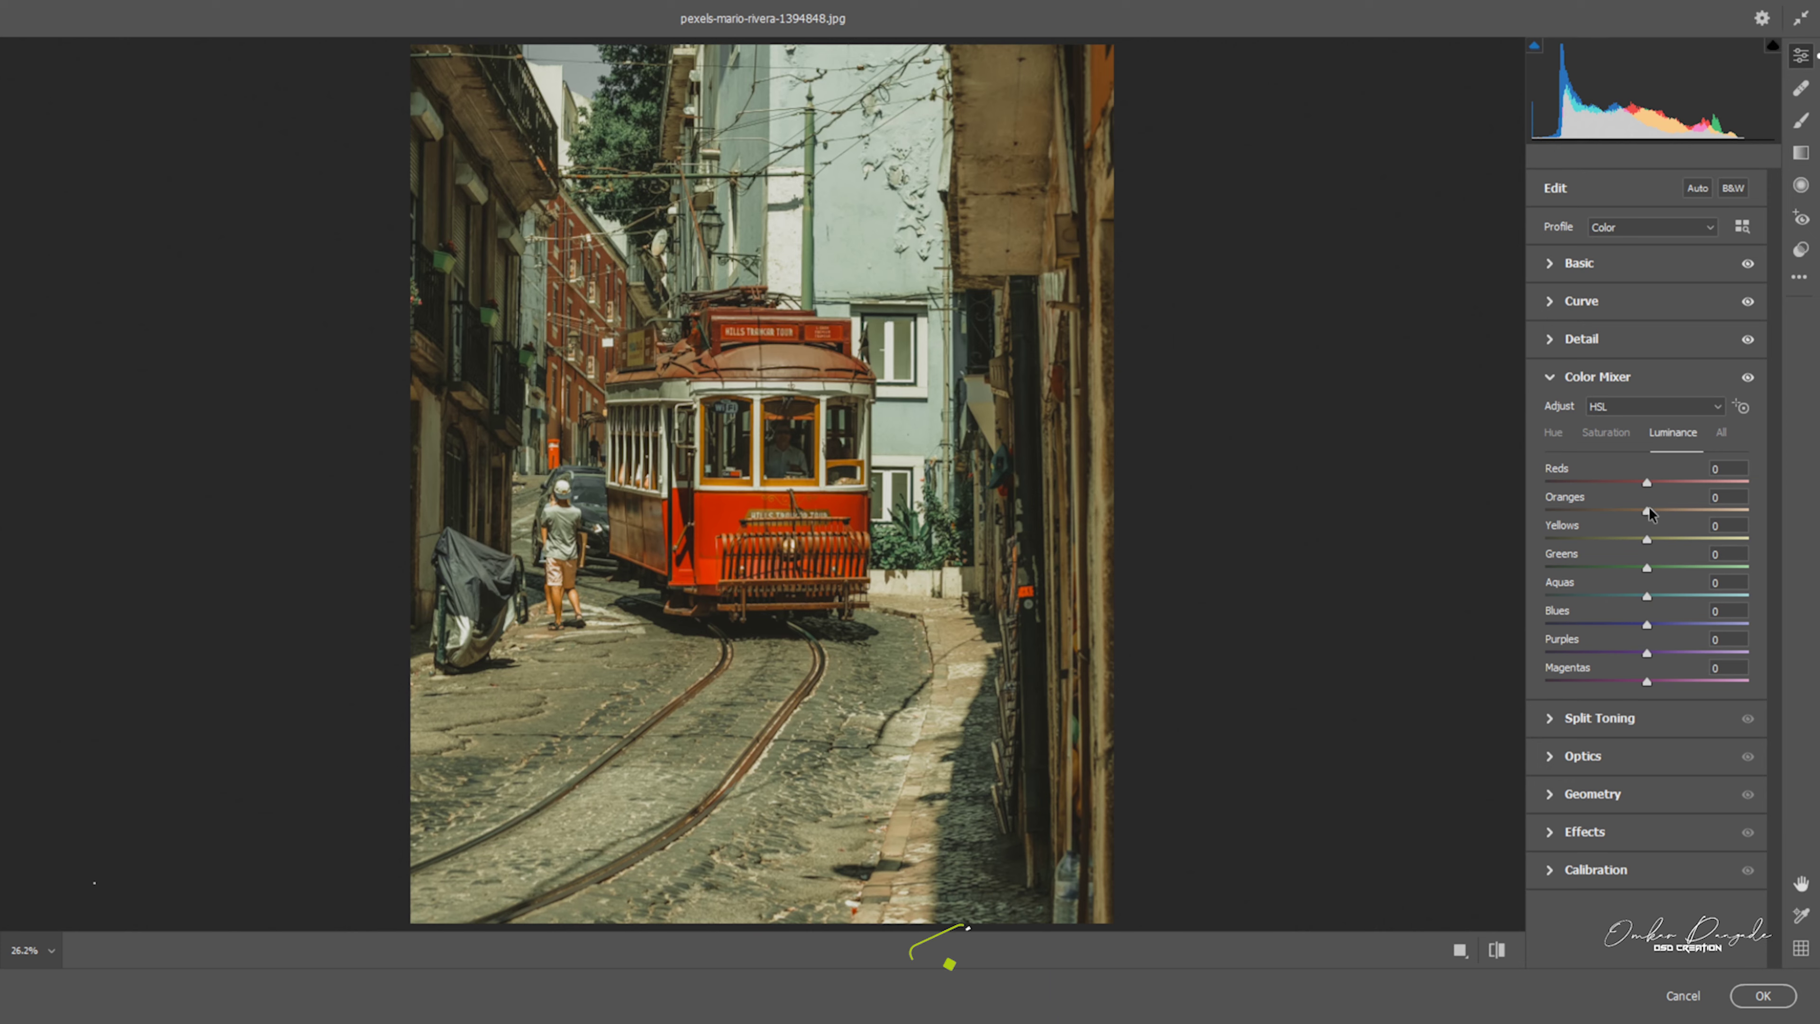
Set HSL luminance: Oranges +15, Yellows -16, Greens -58, Aquas +7, Blues +33
{"action": "left_click_drag", "start_coordinate": [1648, 509], "coordinate": [1662, 511]}
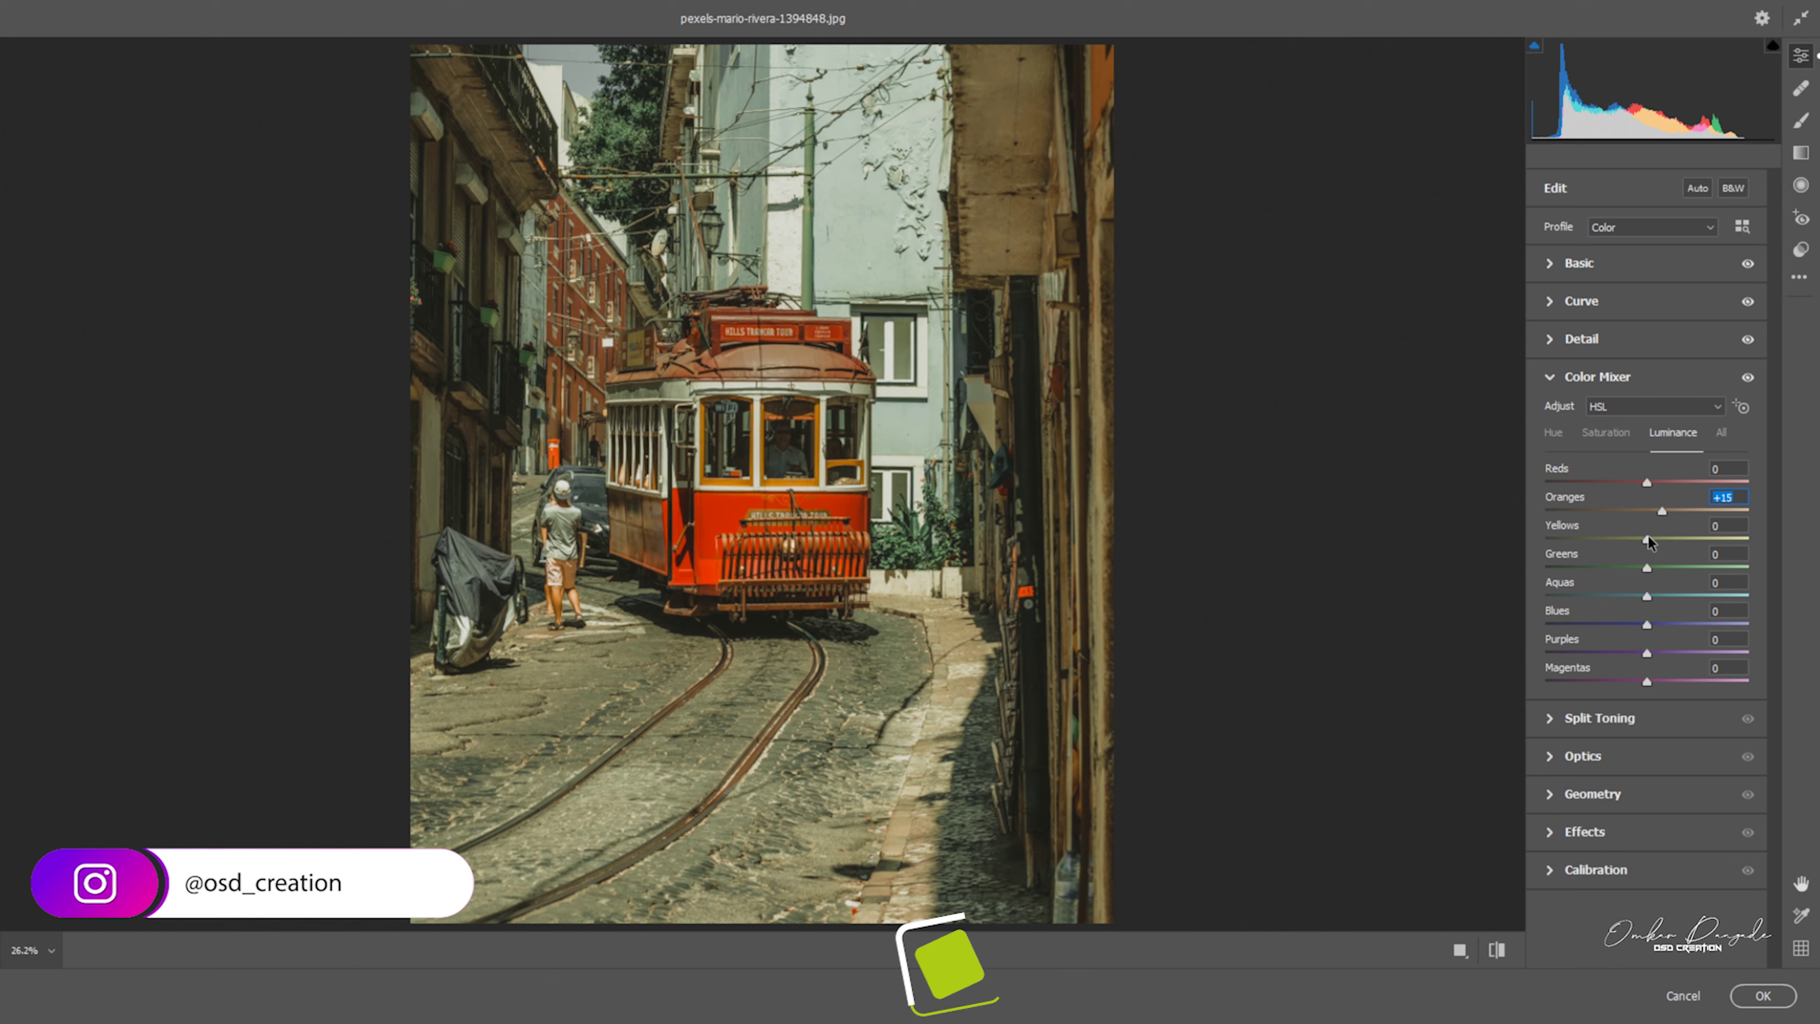
{"action": "left_click_drag", "start_coordinate": [1646, 539], "coordinate": [1631, 564]}
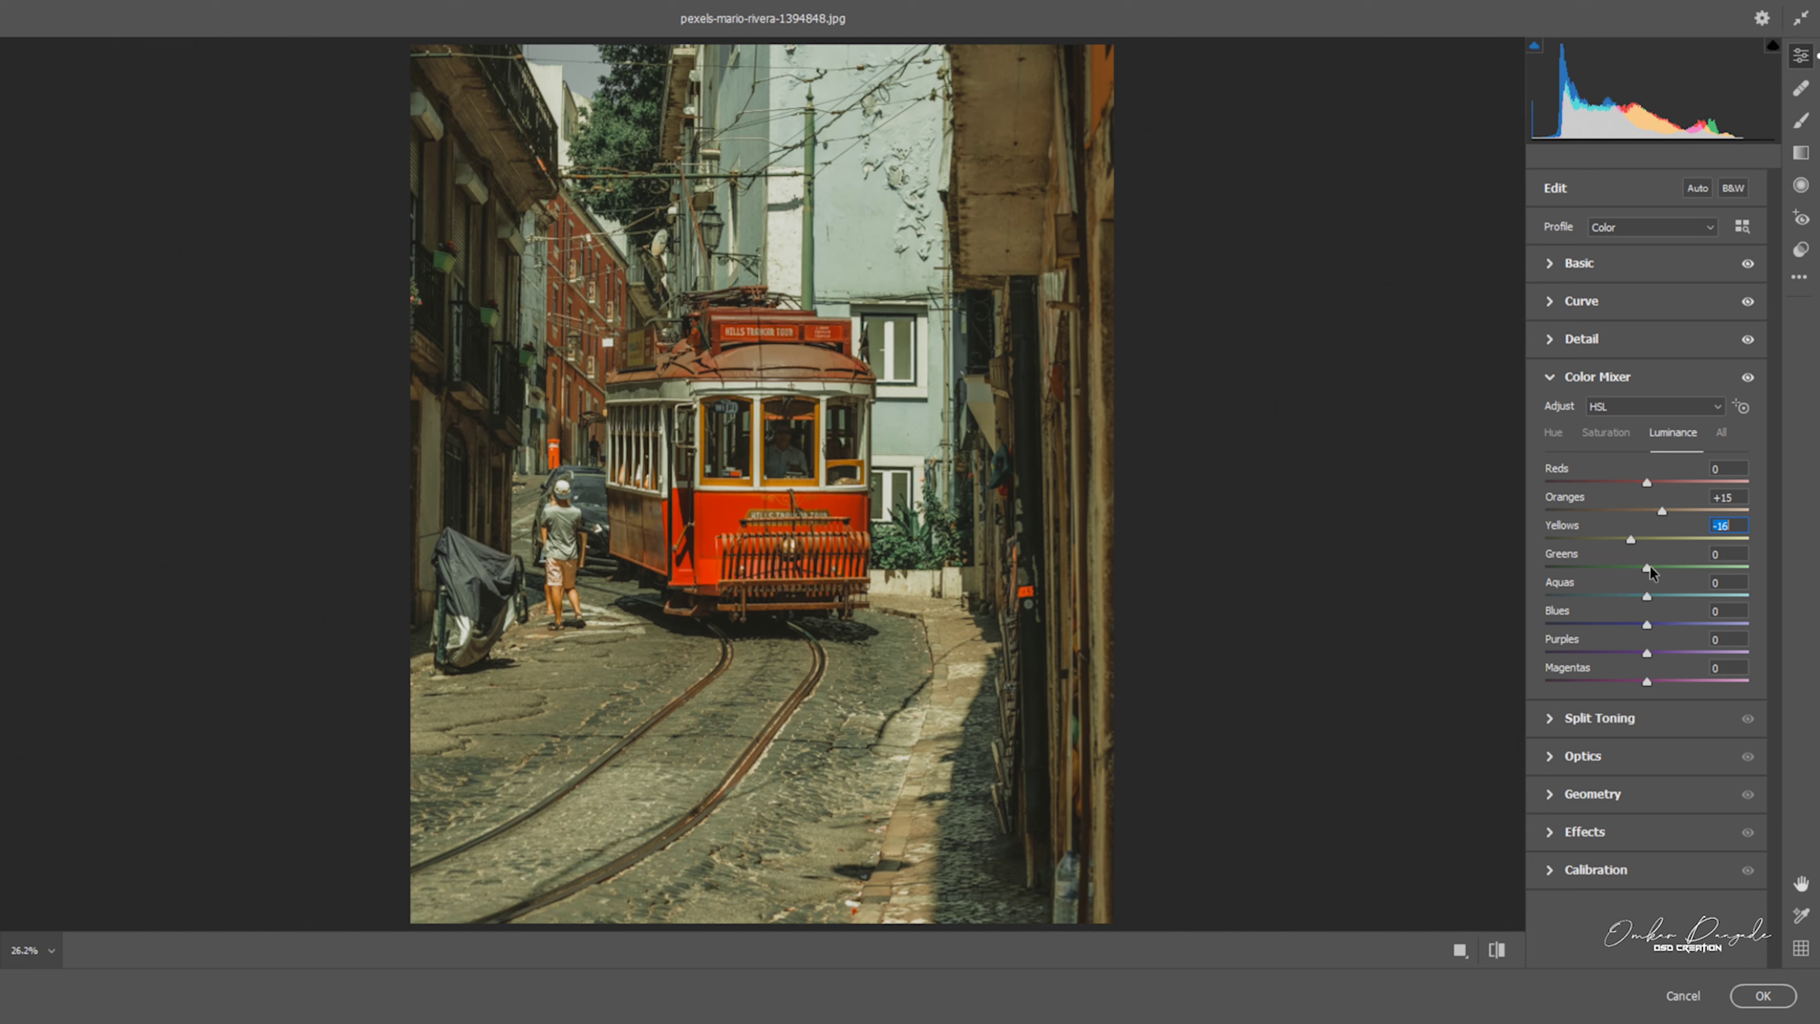
{"action": "left_click_drag", "start_coordinate": [1643, 571], "coordinate": [1583, 599]}
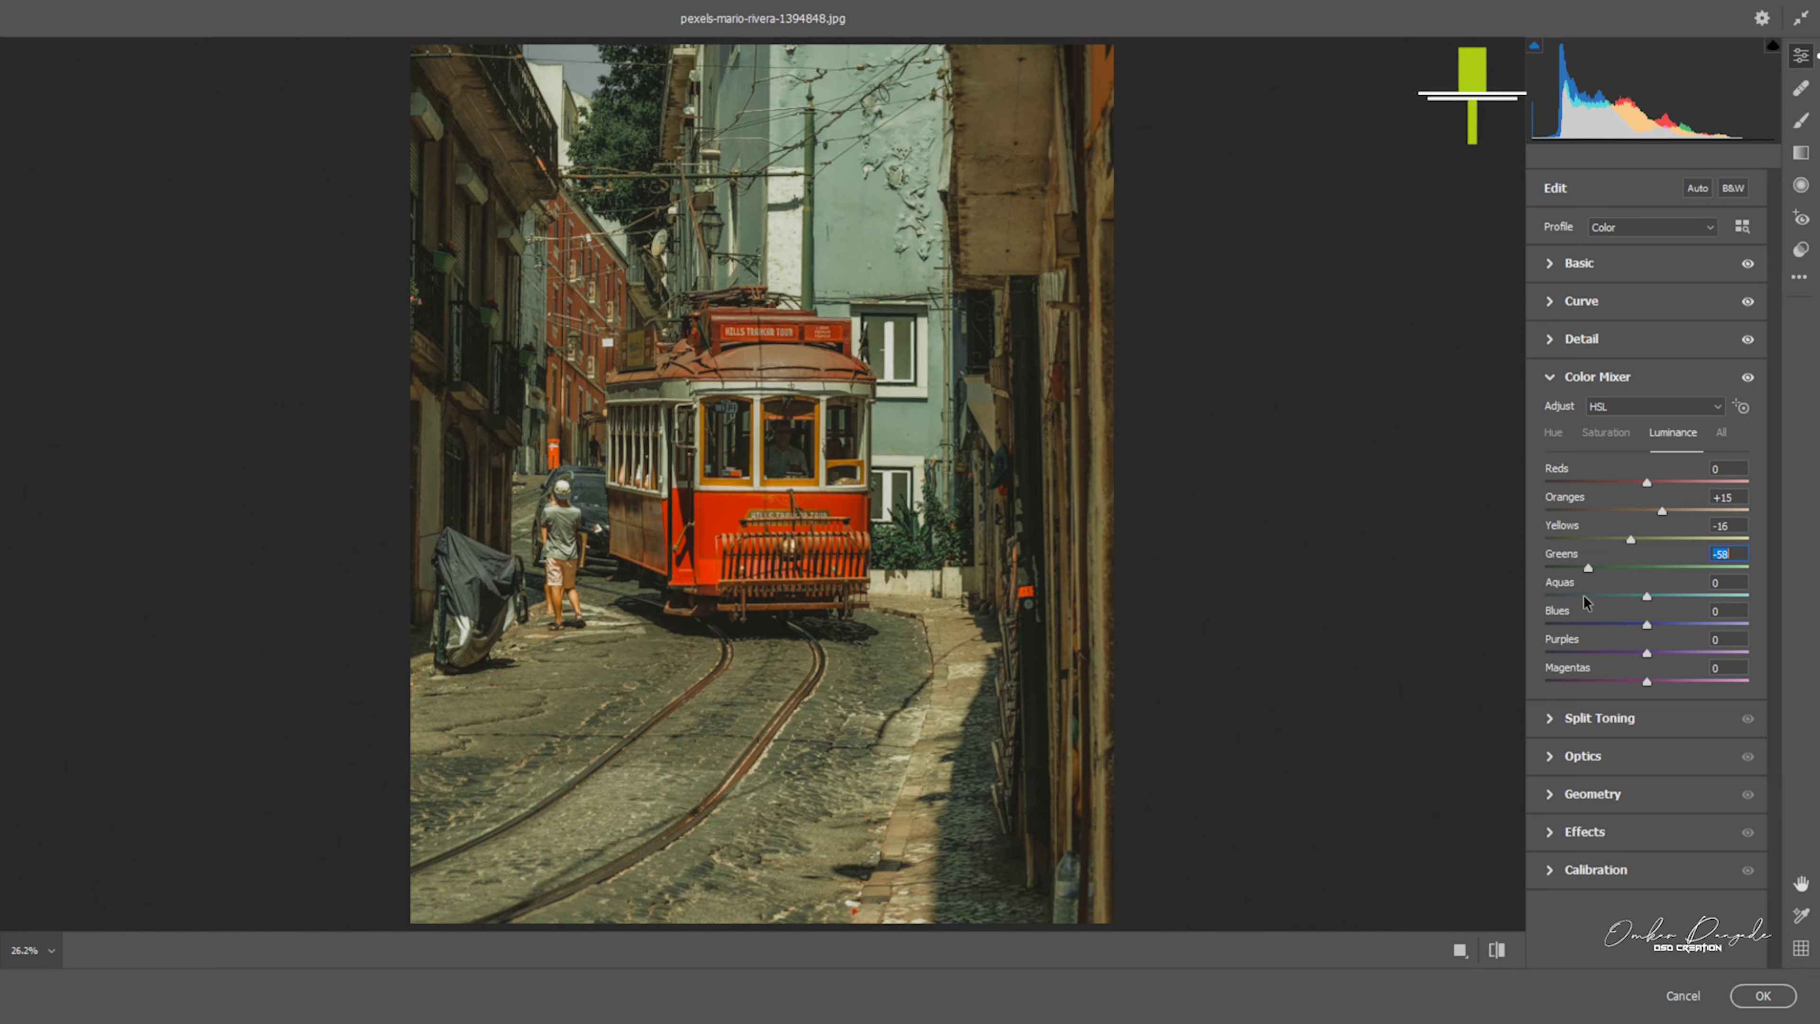
{"action": "left_click_drag", "start_coordinate": [1647, 595], "coordinate": [1654, 596]}
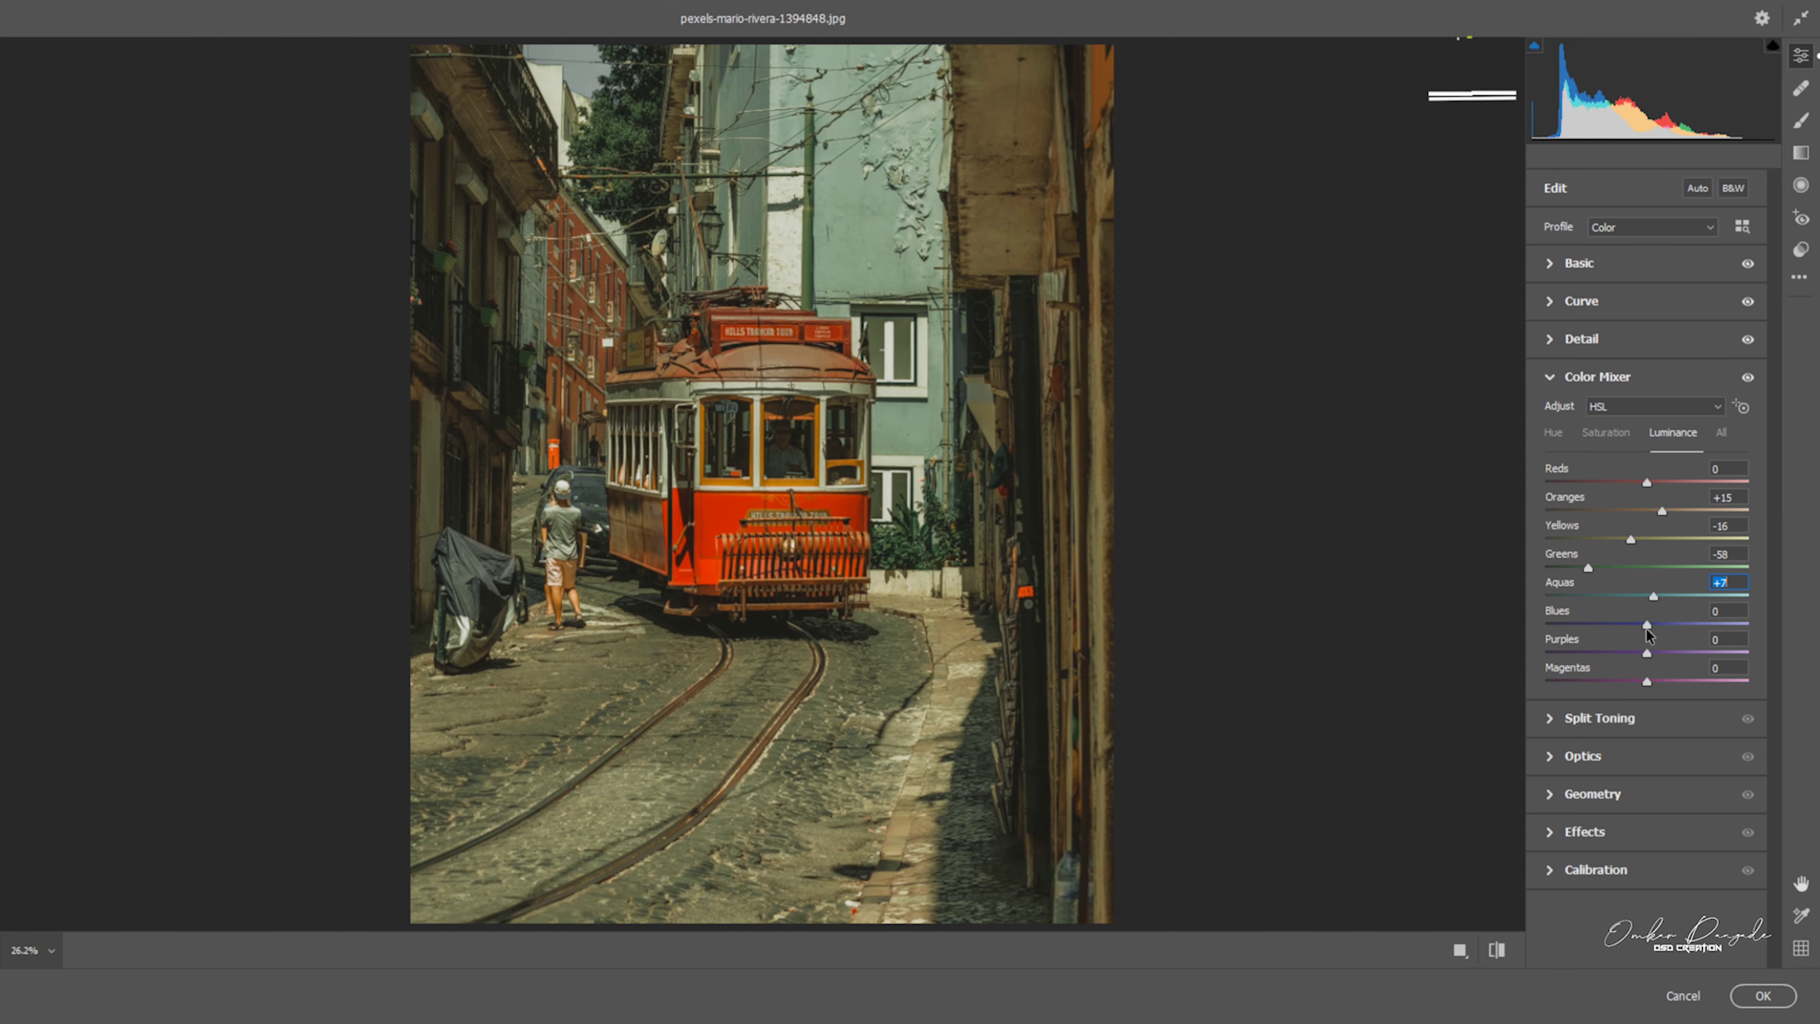
{"action": "left_click_drag", "start_coordinate": [1646, 624], "coordinate": [1660, 624]}
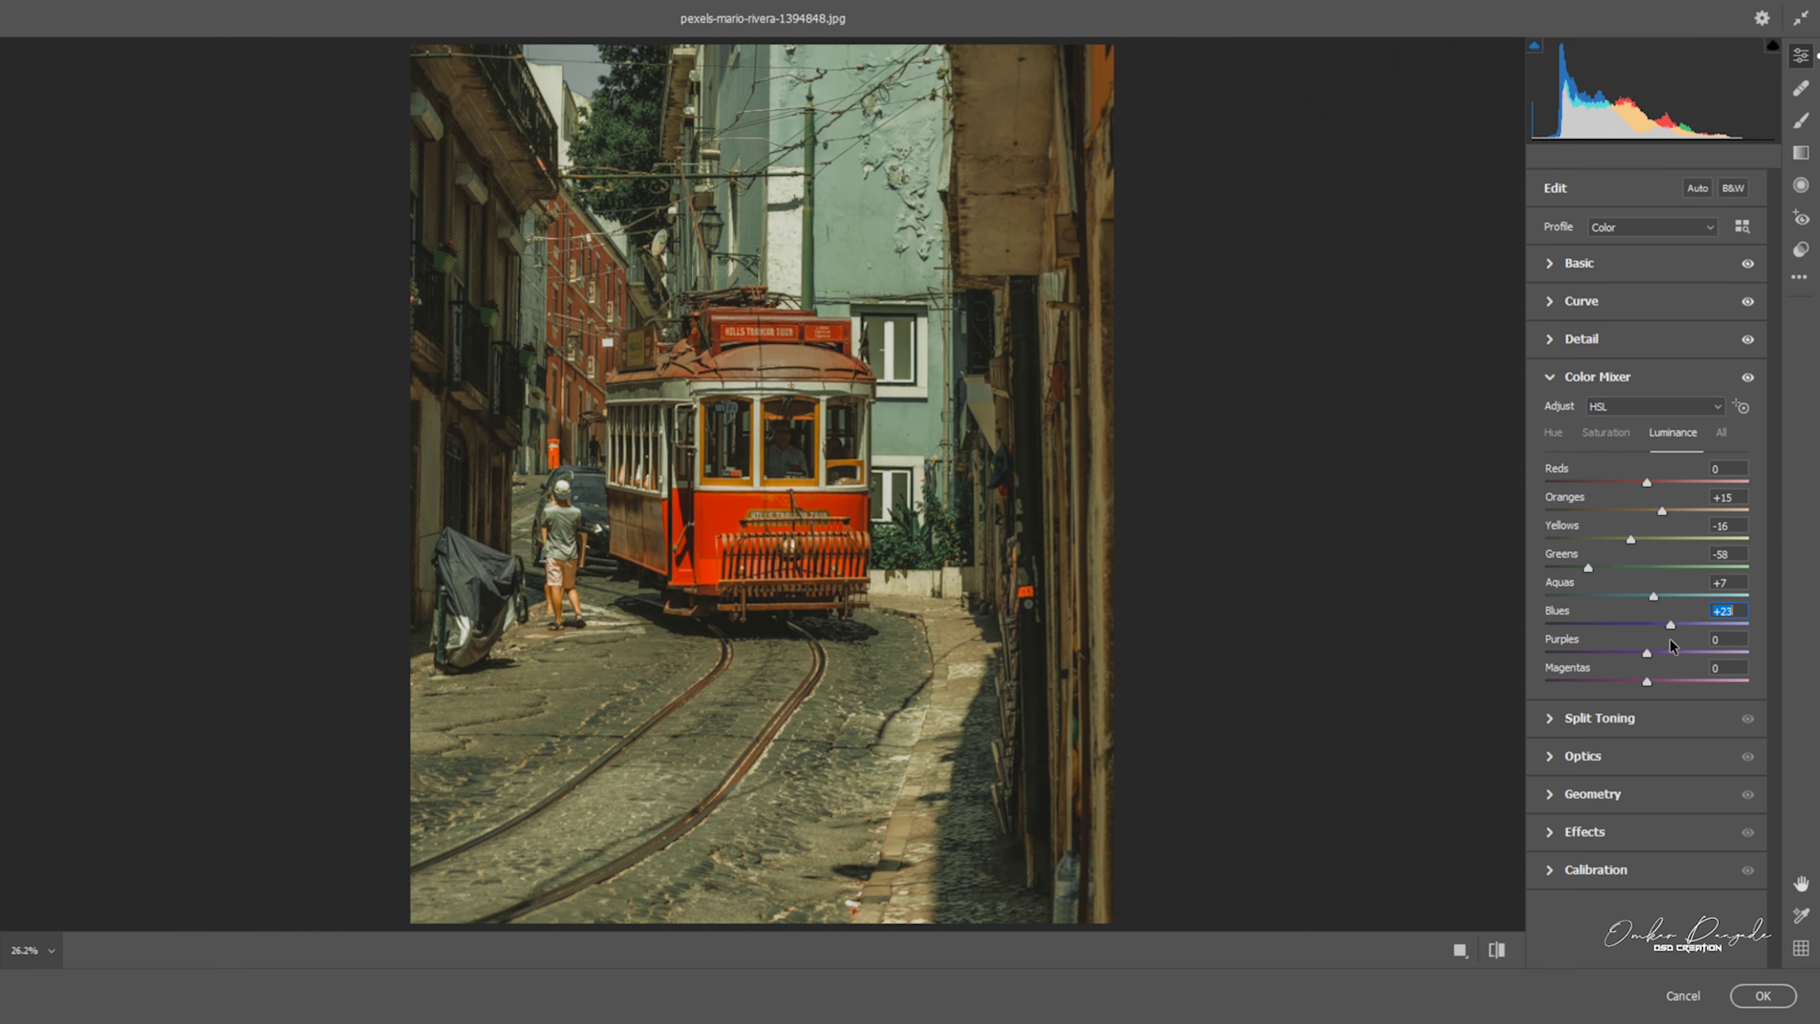
{"action": "key", "text": "Down"}
{"action": "left_click", "coordinate": [1548, 377]}
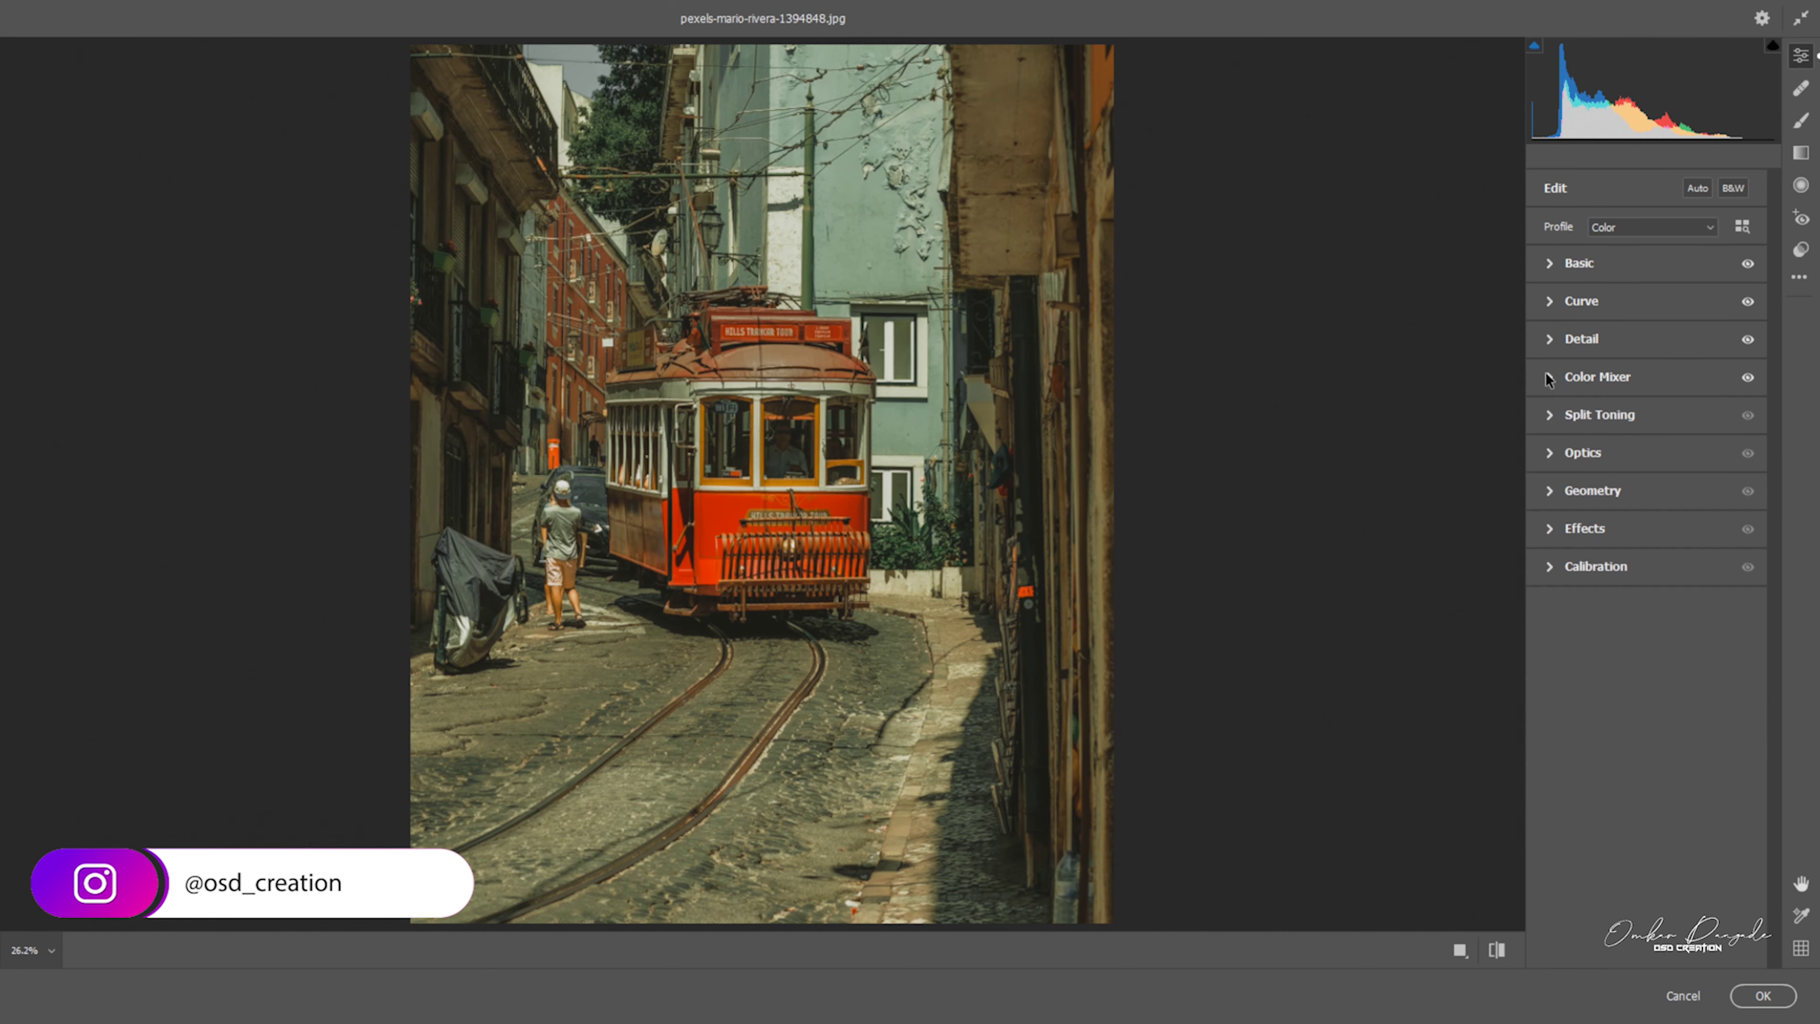
Tint the split-toning highlights to Hue 135 at Saturation 25
{"action": "left_click", "coordinate": [1548, 416]}
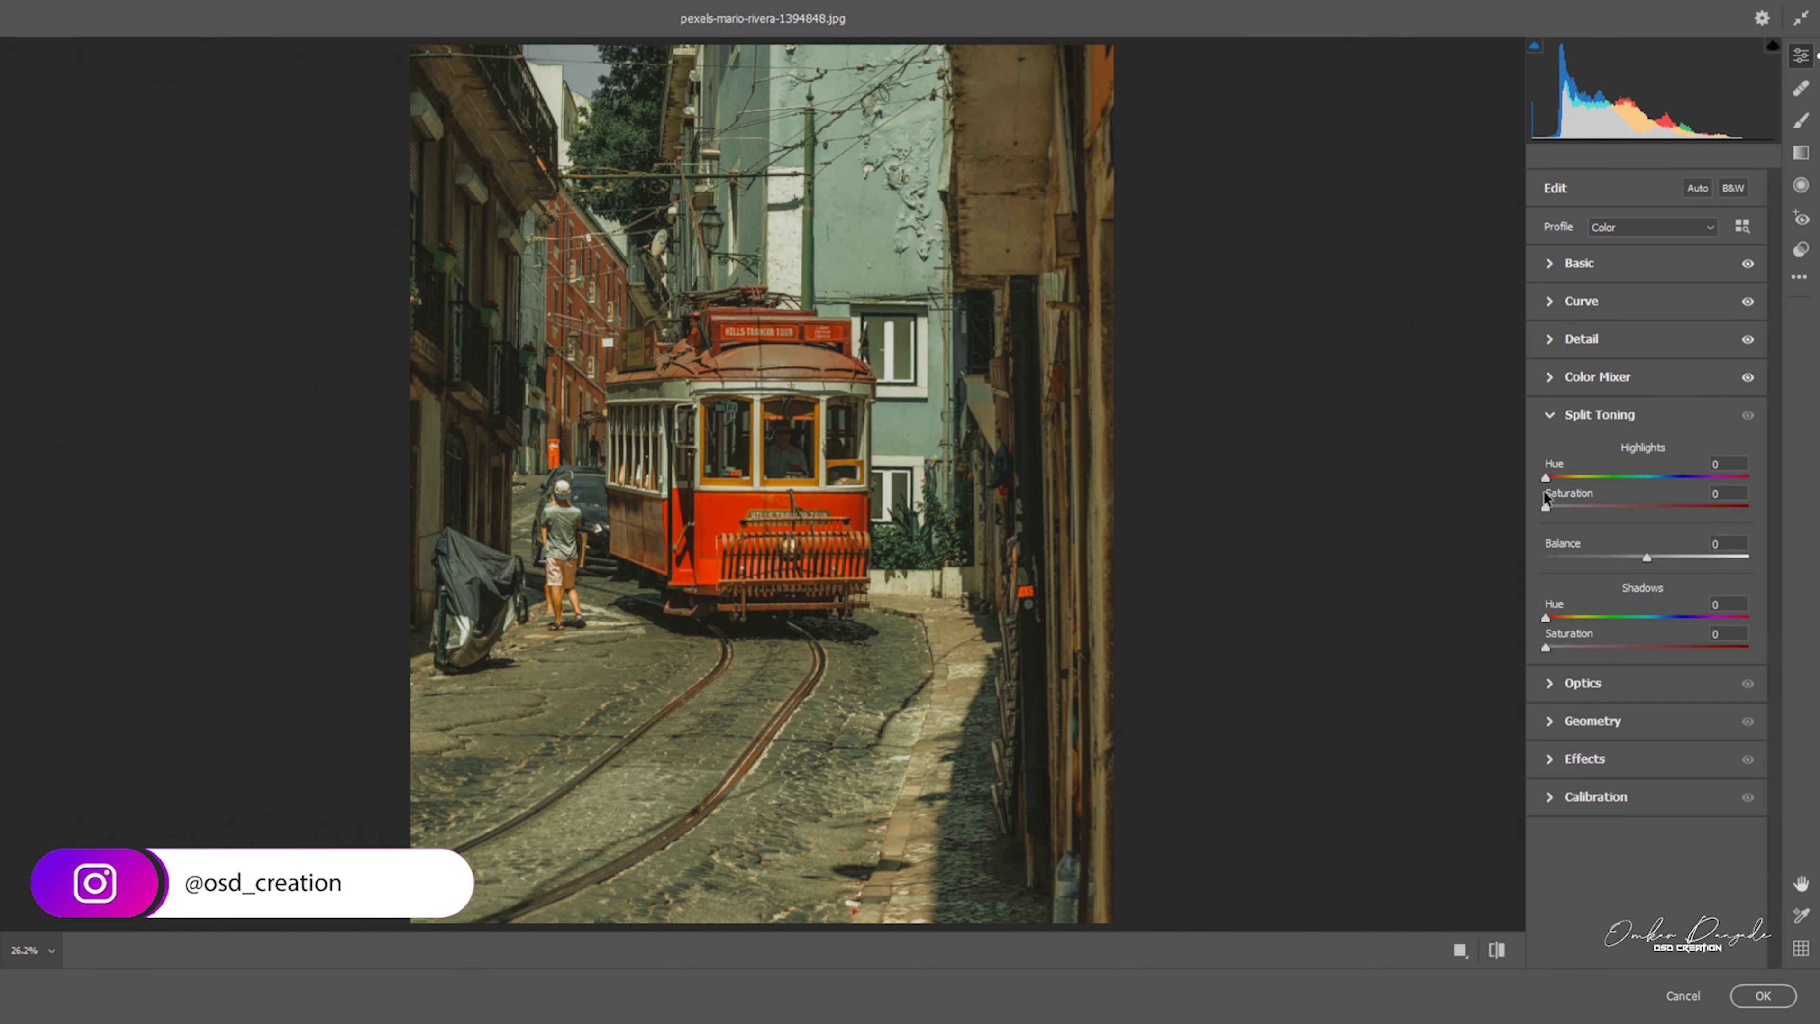
{"action": "left_click_drag", "start_coordinate": [1545, 477], "coordinate": [1616, 478]}
{"action": "key", "text": "Up"}
{"action": "key", "text": "Up"}
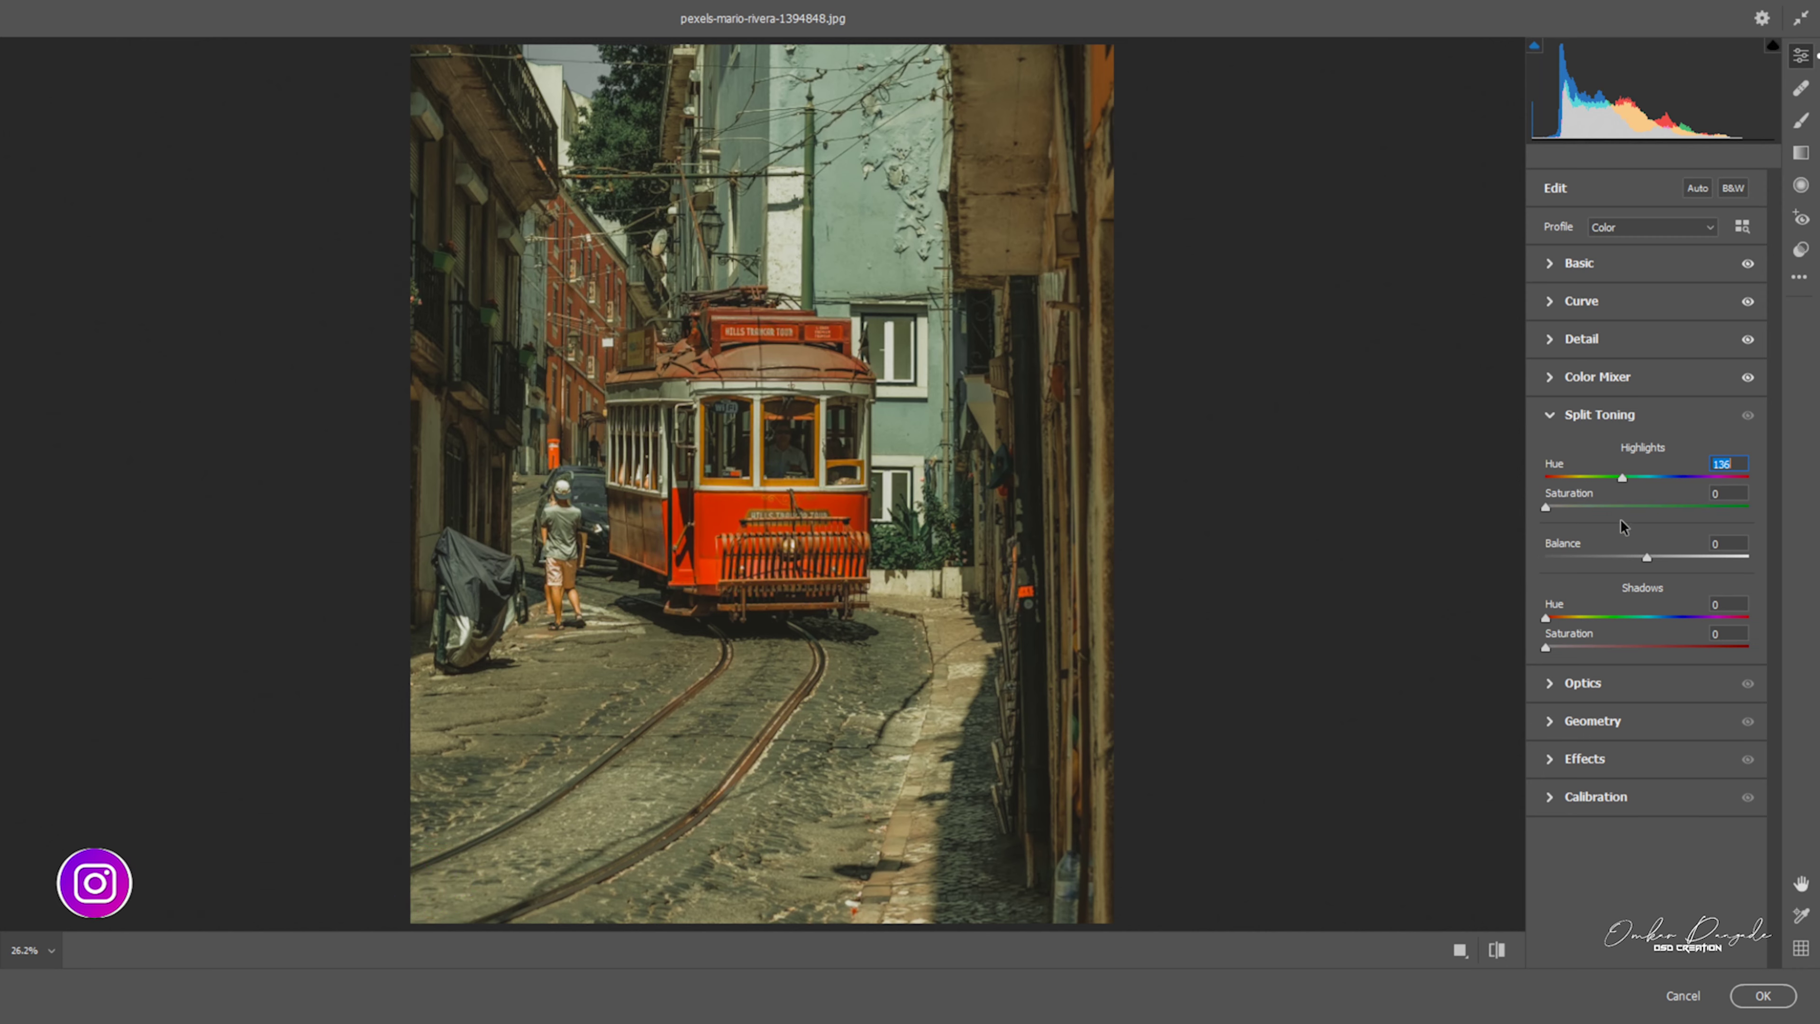
{"action": "key", "text": "Up"}
{"action": "key", "text": "Up"}
{"action": "key", "text": "Up"}
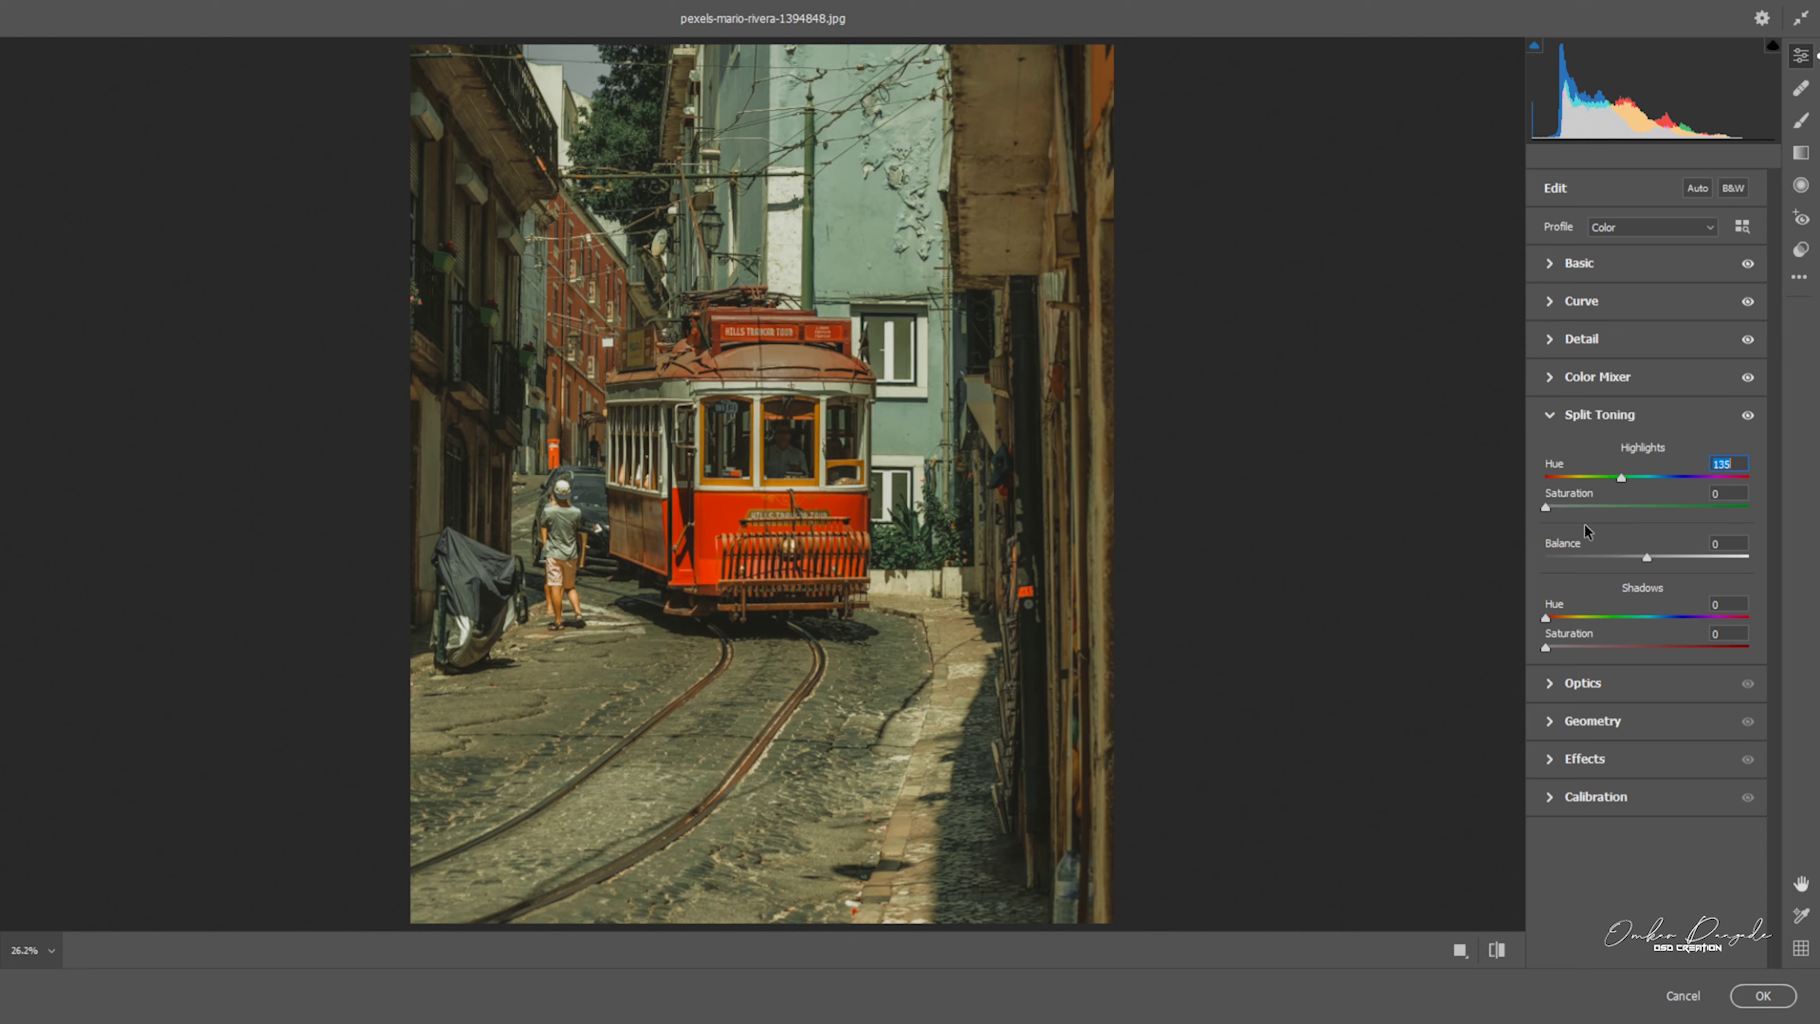
{"action": "left_click_drag", "start_coordinate": [1547, 505], "coordinate": [1580, 526]}
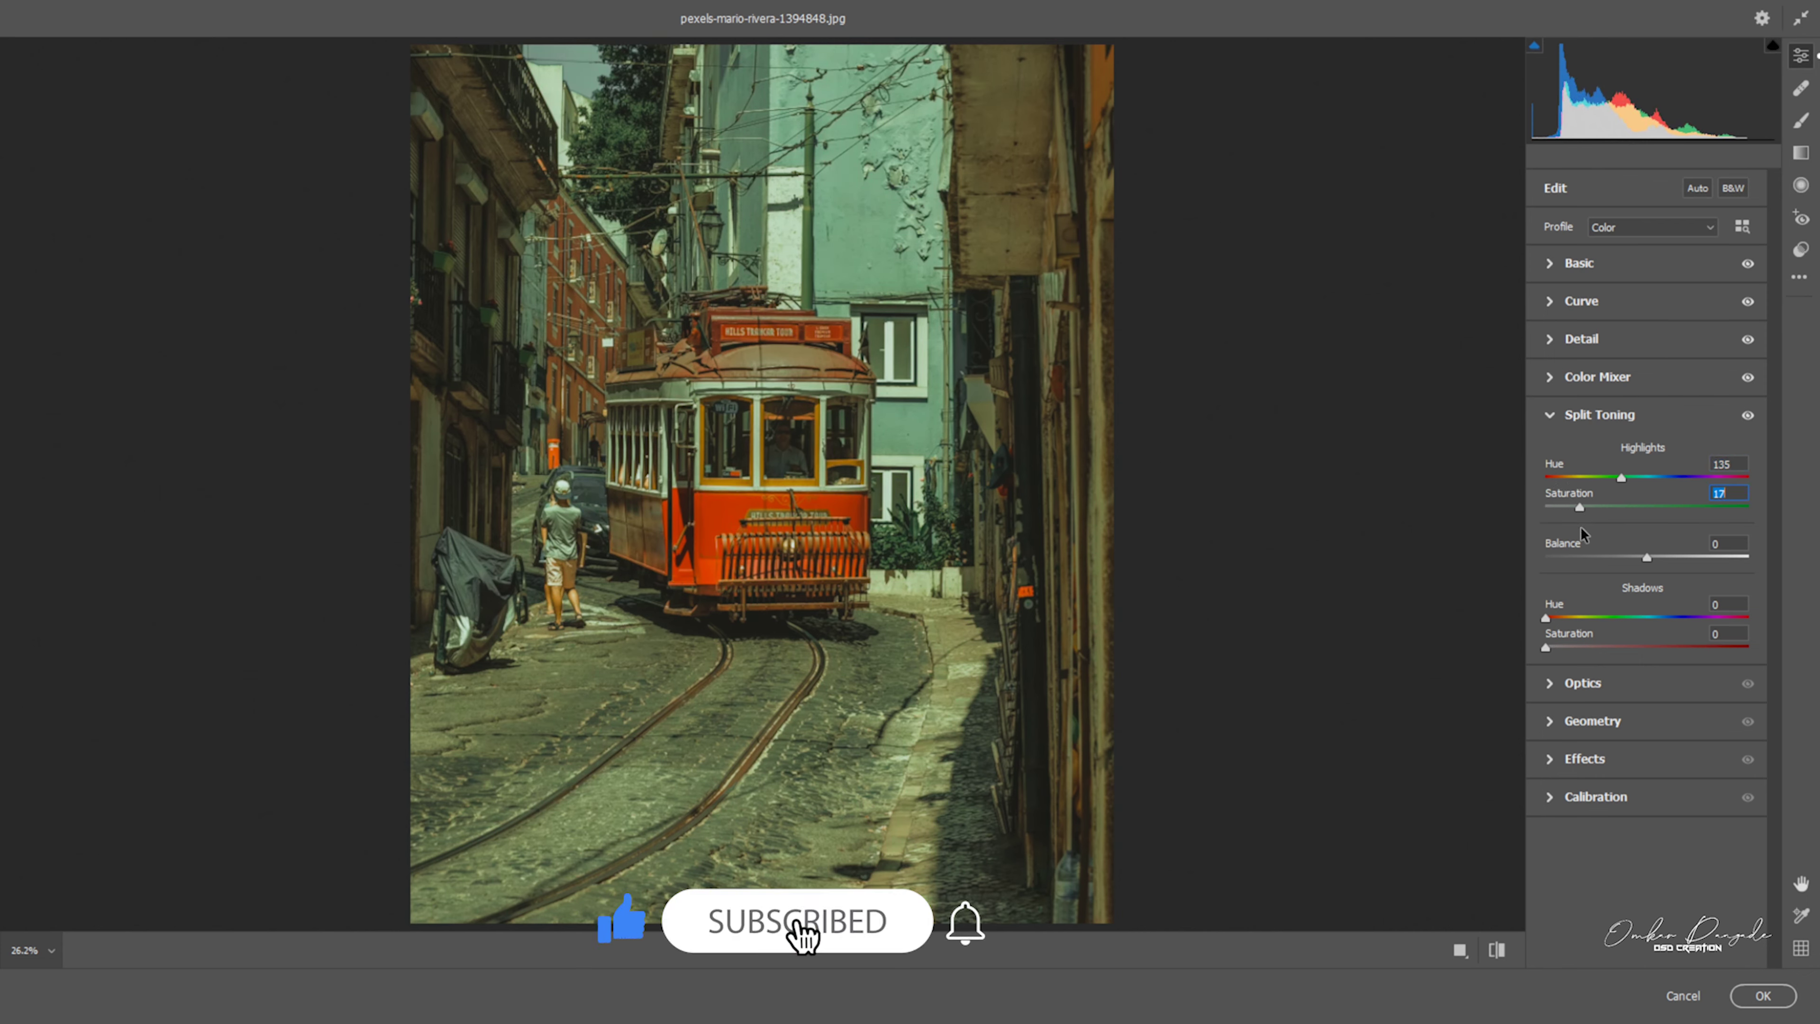
{"action": "left_click_drag", "start_coordinate": [1584, 531], "coordinate": [1595, 543]}
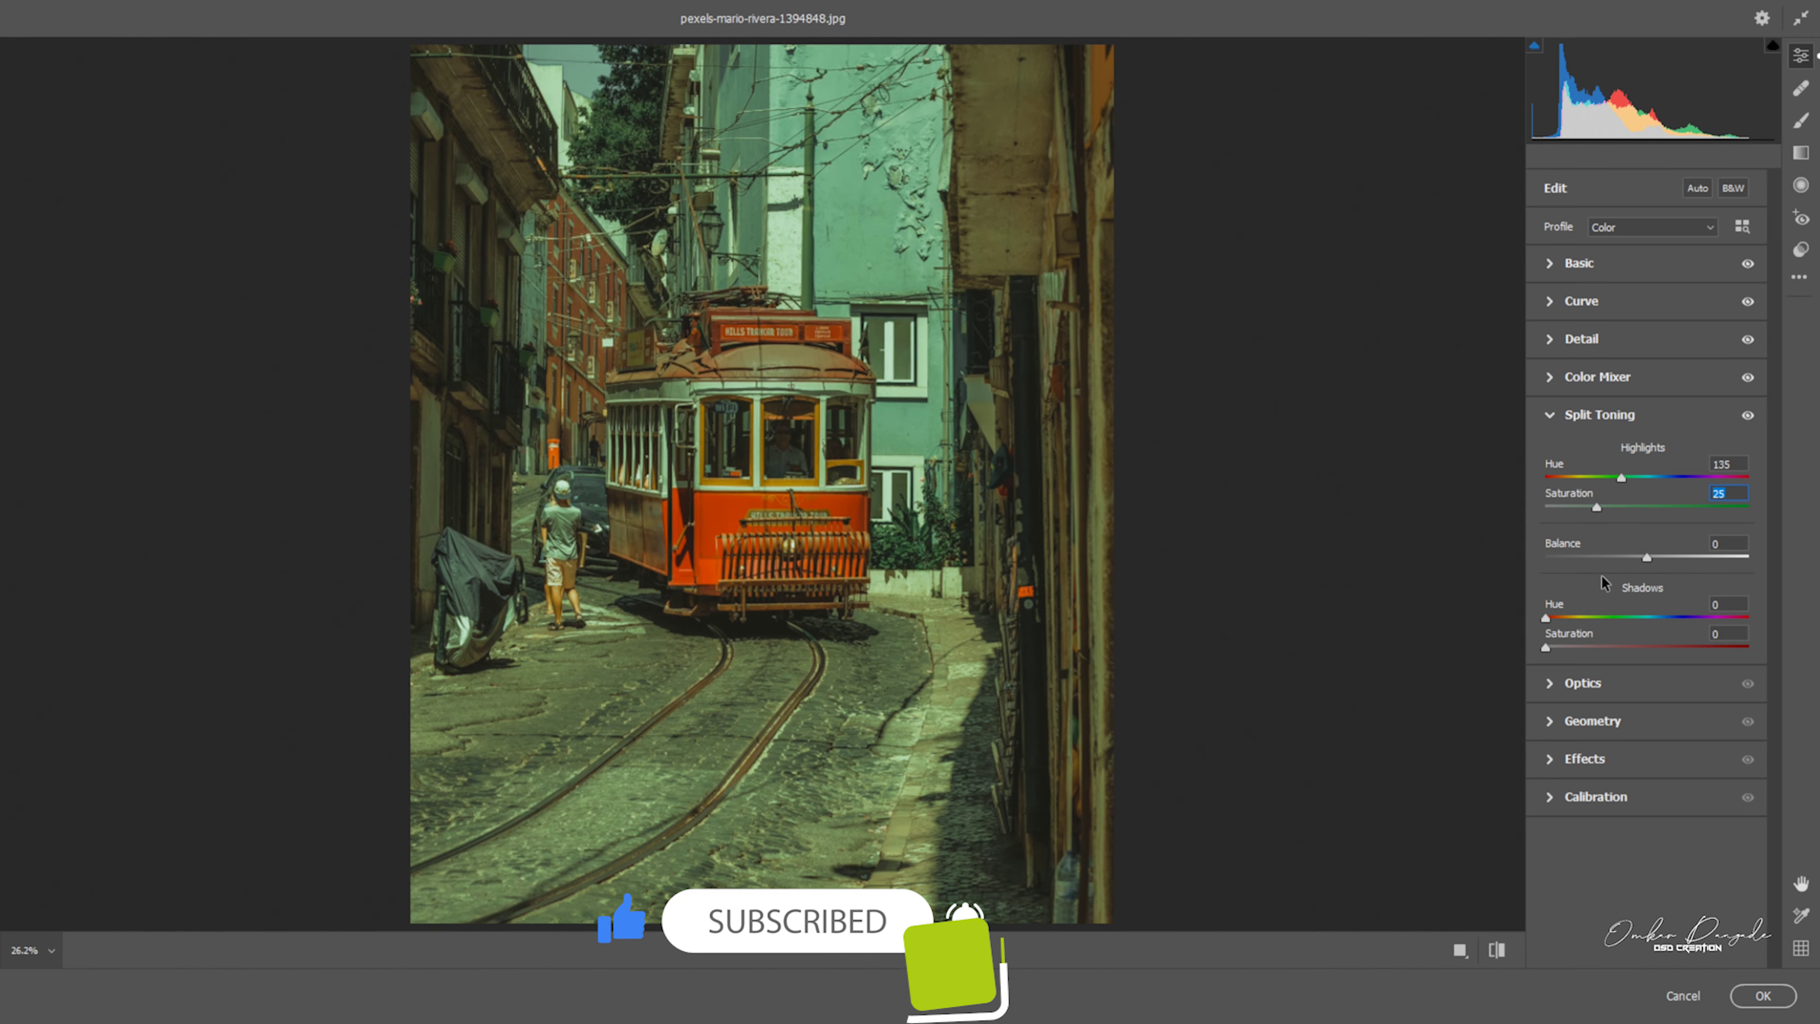
Tint the split-toning shadows to Hue 190 at Saturation 12
{"action": "left_click_drag", "start_coordinate": [1545, 618], "coordinate": [1654, 673]}
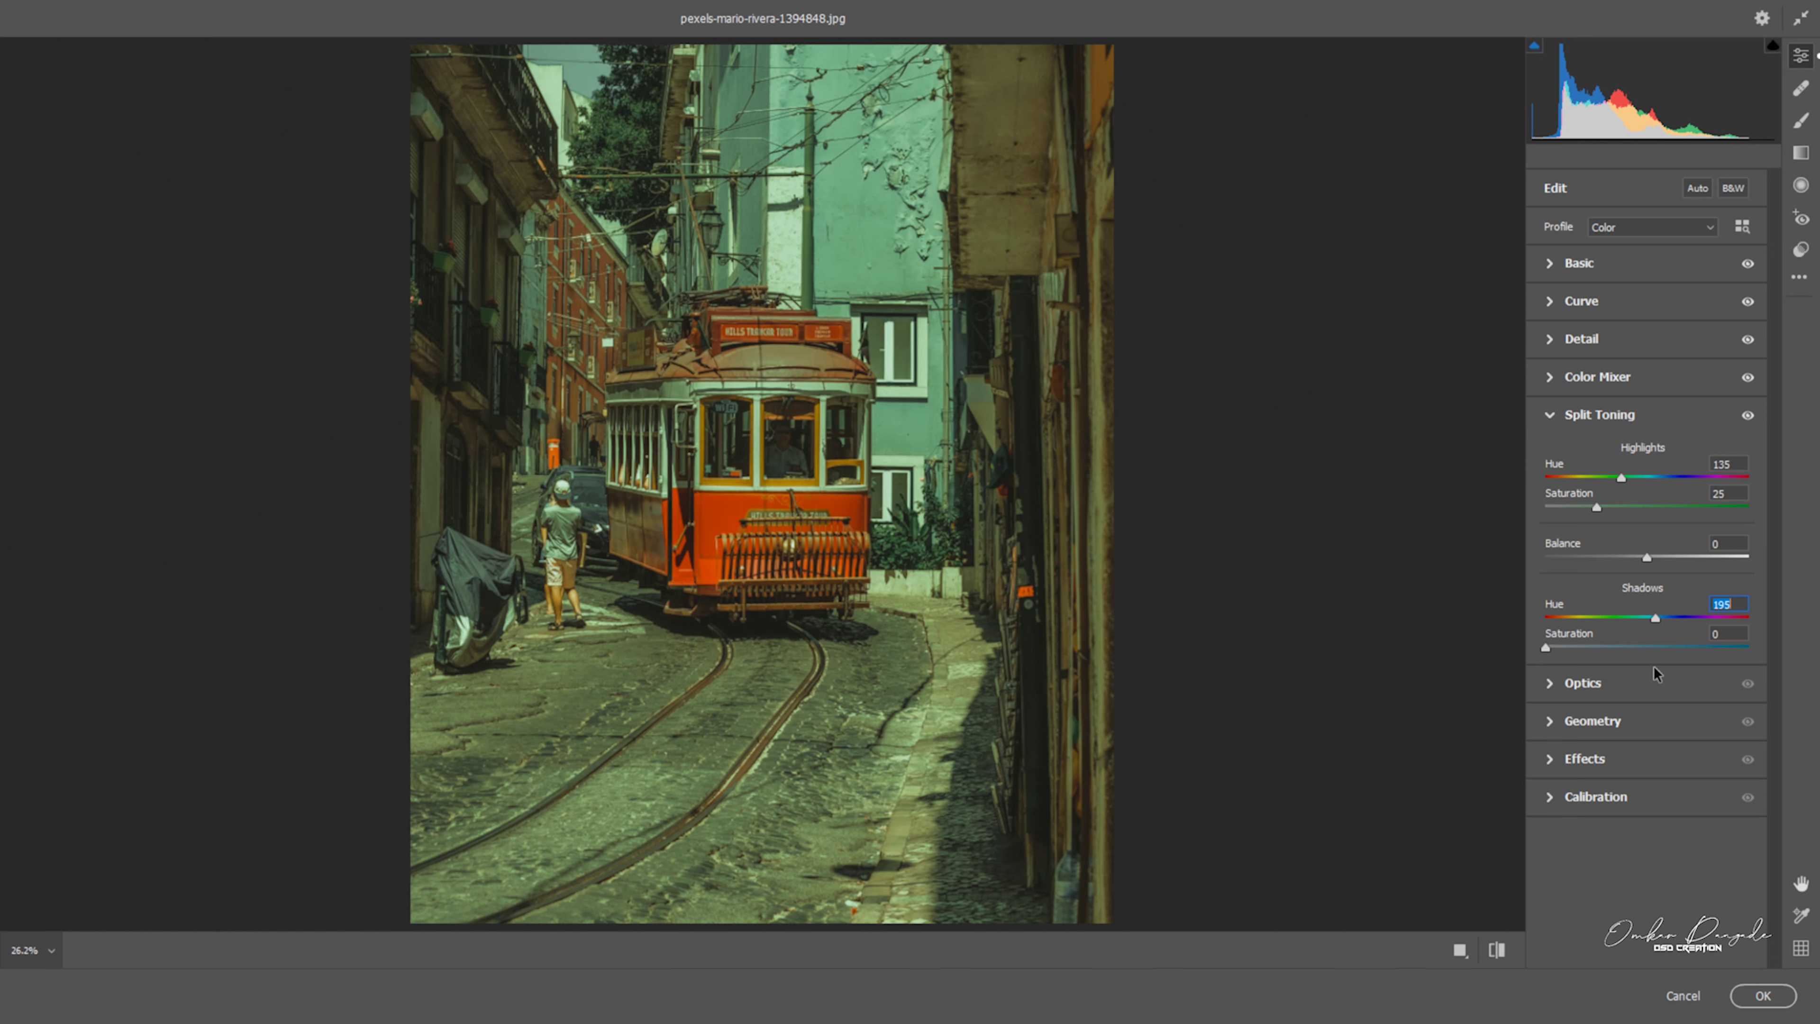
{"action": "left_click_drag", "start_coordinate": [1653, 668], "coordinate": [1650, 666]}
{"action": "left_click_drag", "start_coordinate": [1546, 646], "coordinate": [1567, 668]}
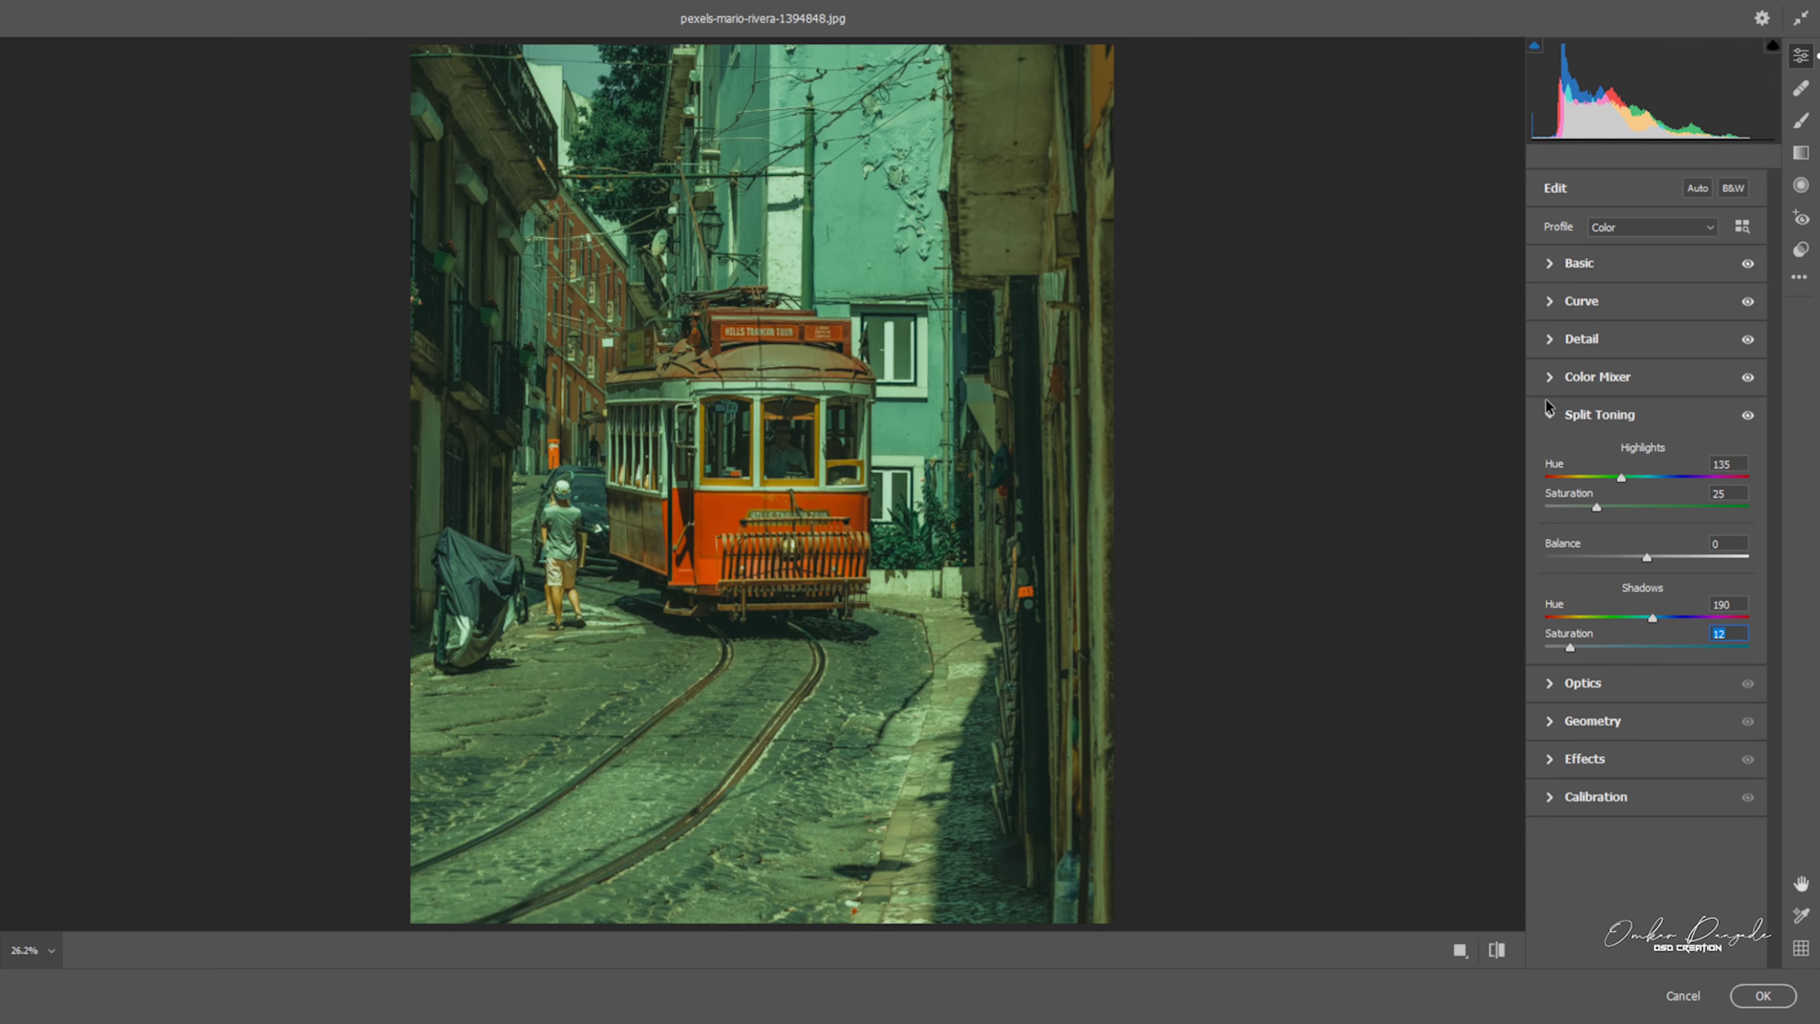
Add film grain at amount 20 in Effects
{"action": "left_click", "coordinate": [1548, 418]}
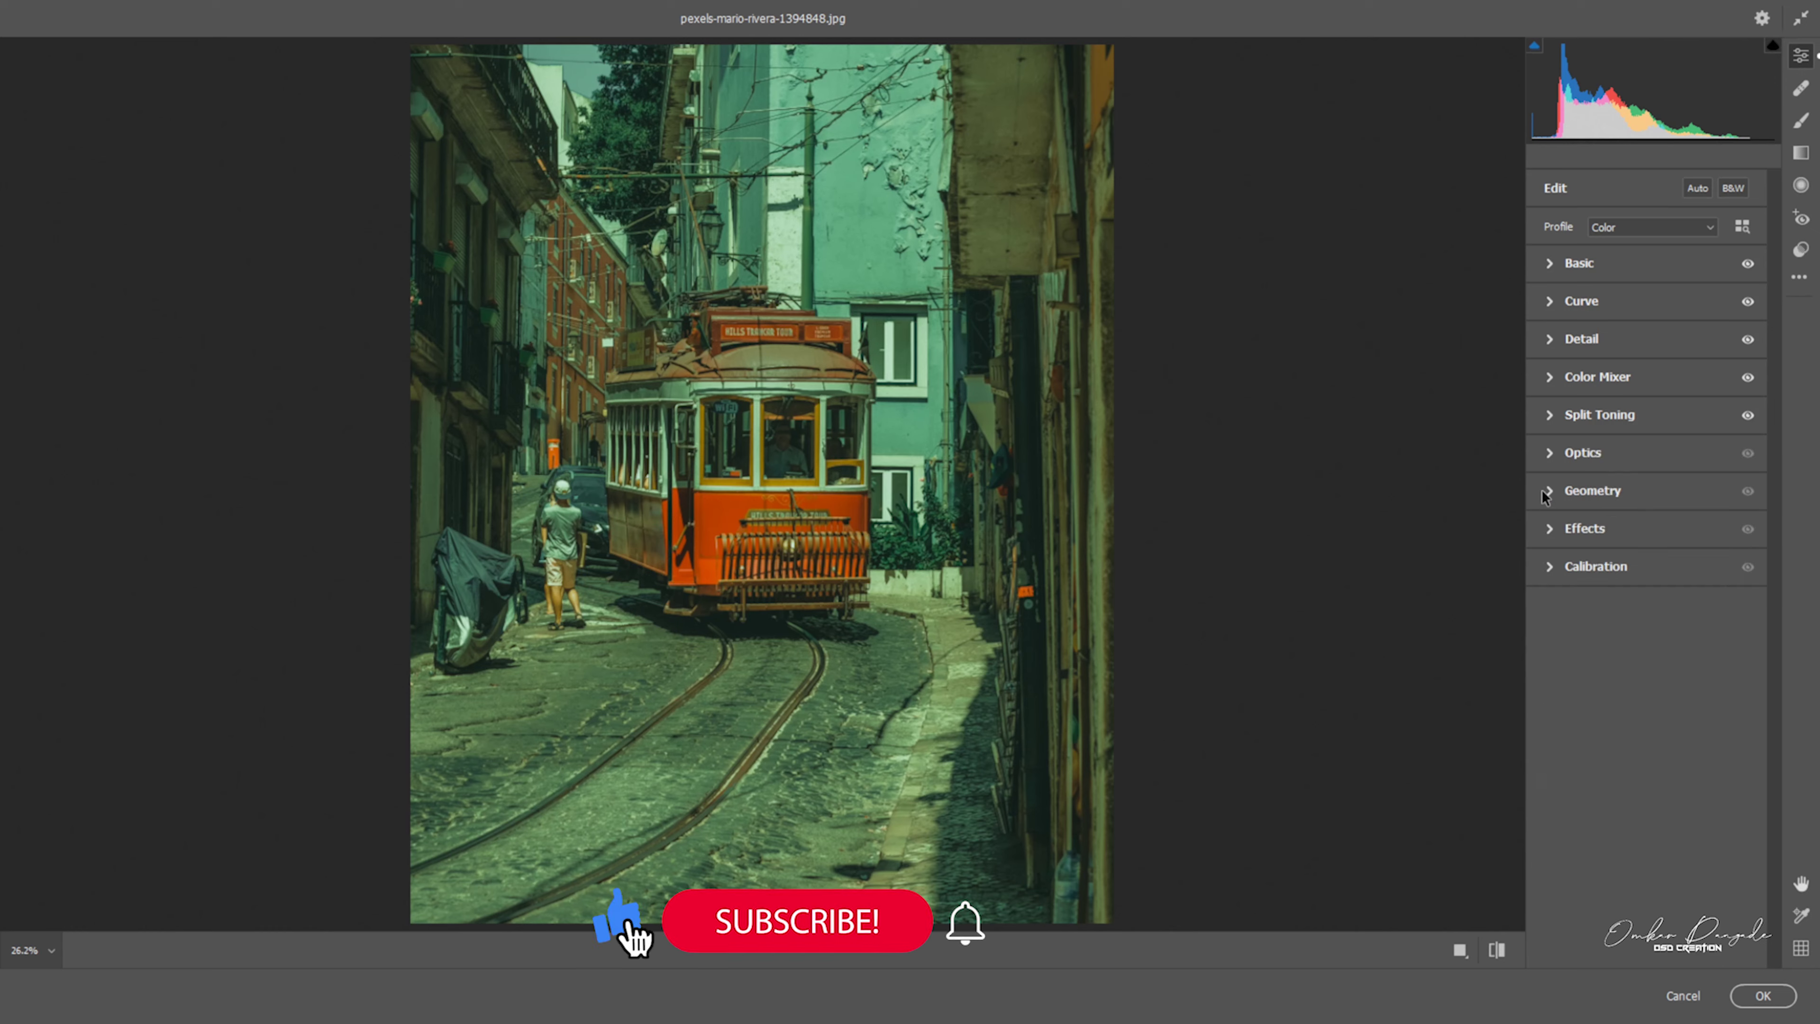
{"action": "left_click", "coordinate": [1550, 530]}
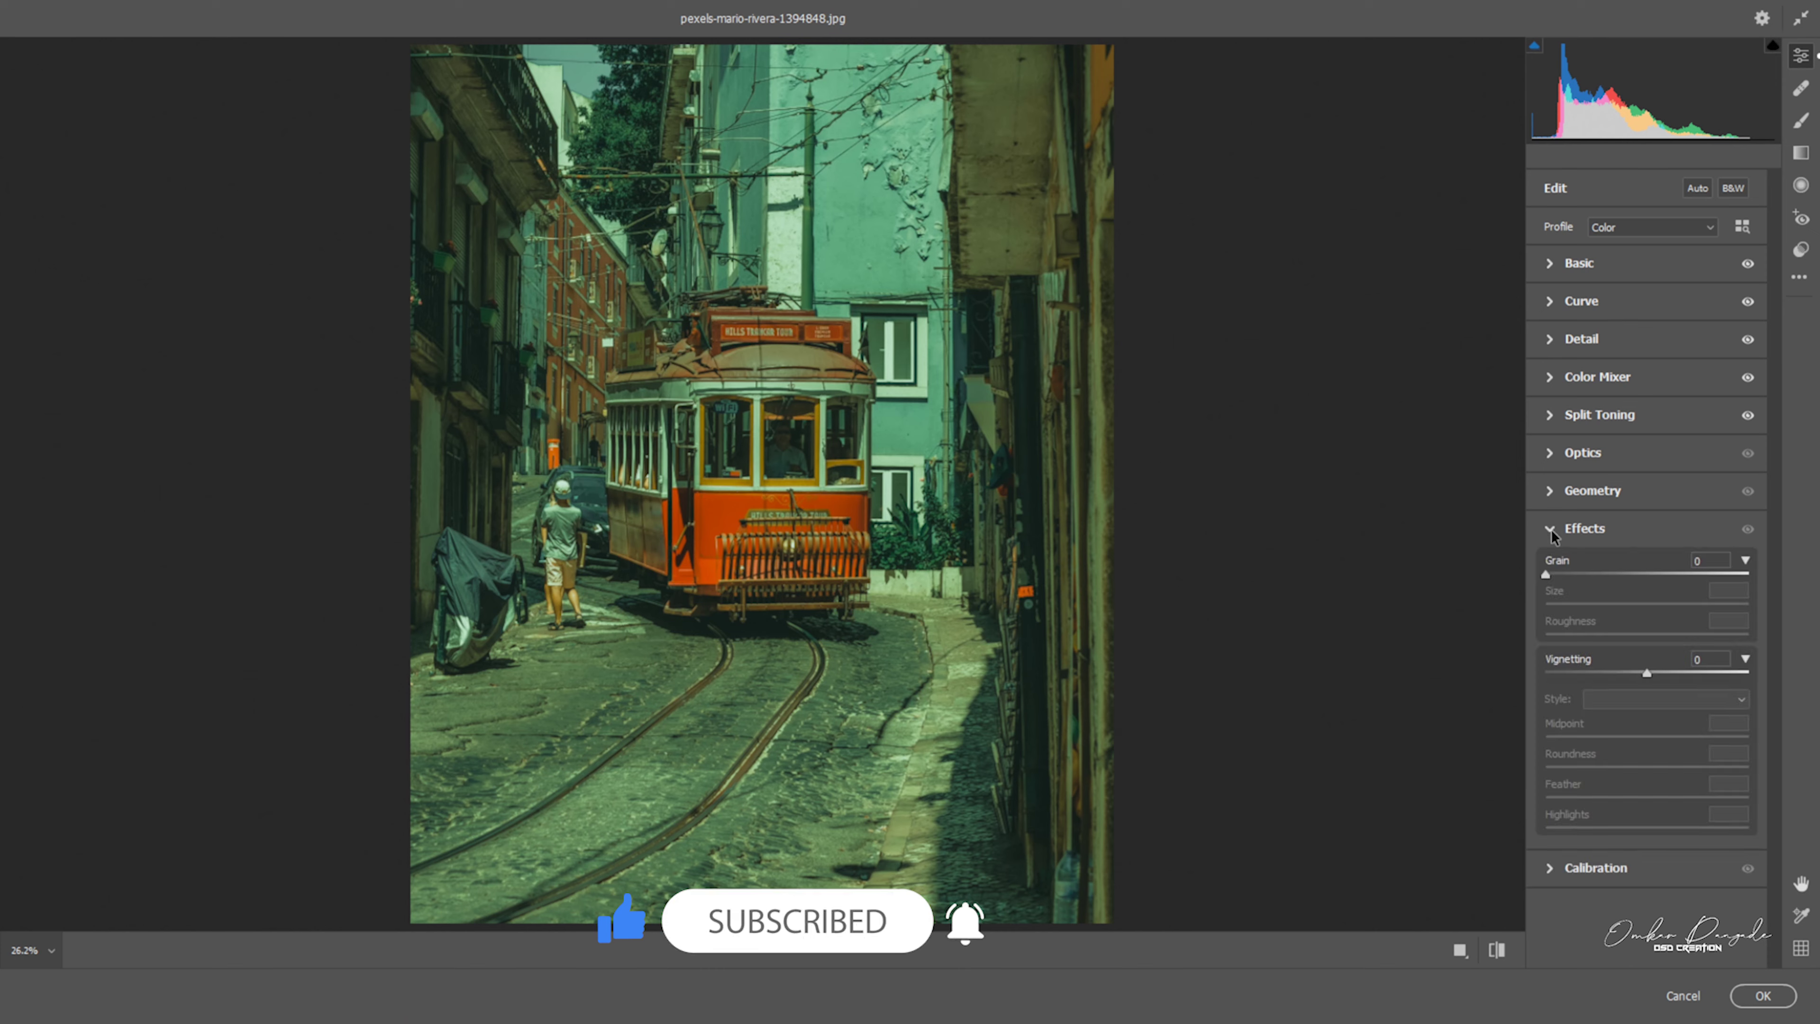
{"action": "left_click_drag", "start_coordinate": [1546, 574], "coordinate": [1567, 578]}
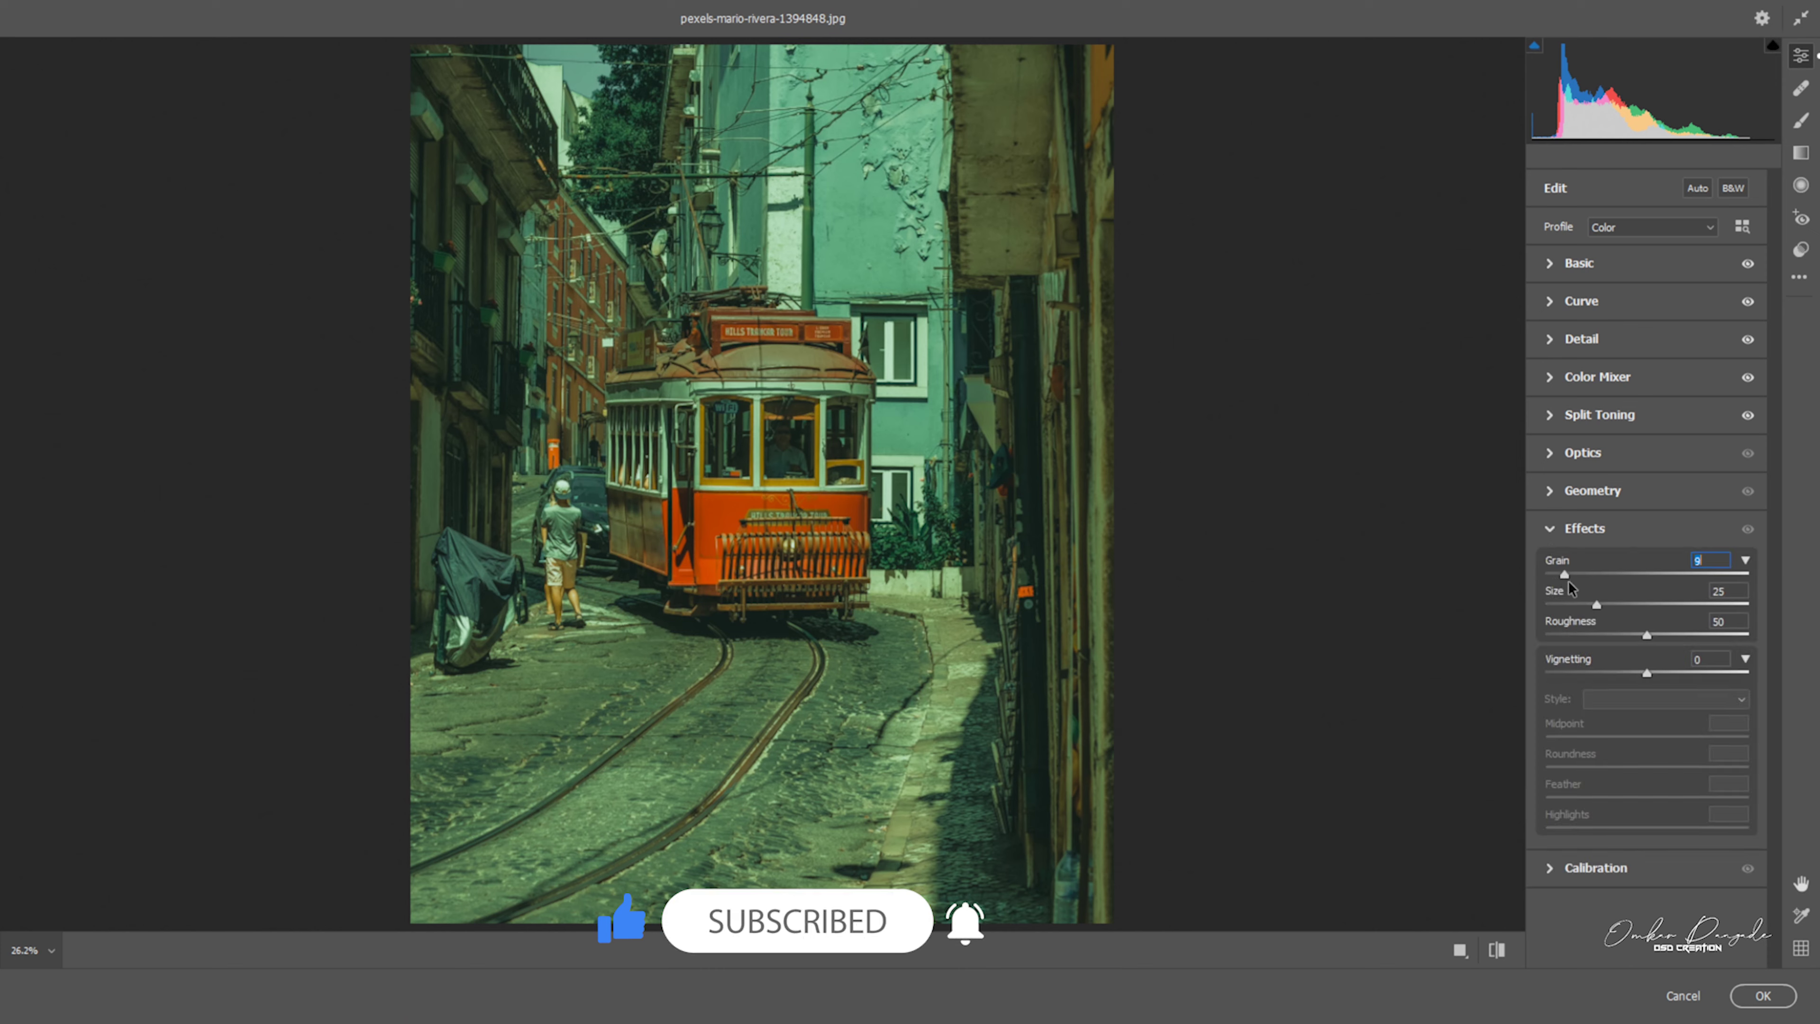
{"action": "left_click_drag", "start_coordinate": [1572, 583], "coordinate": [1586, 603]}
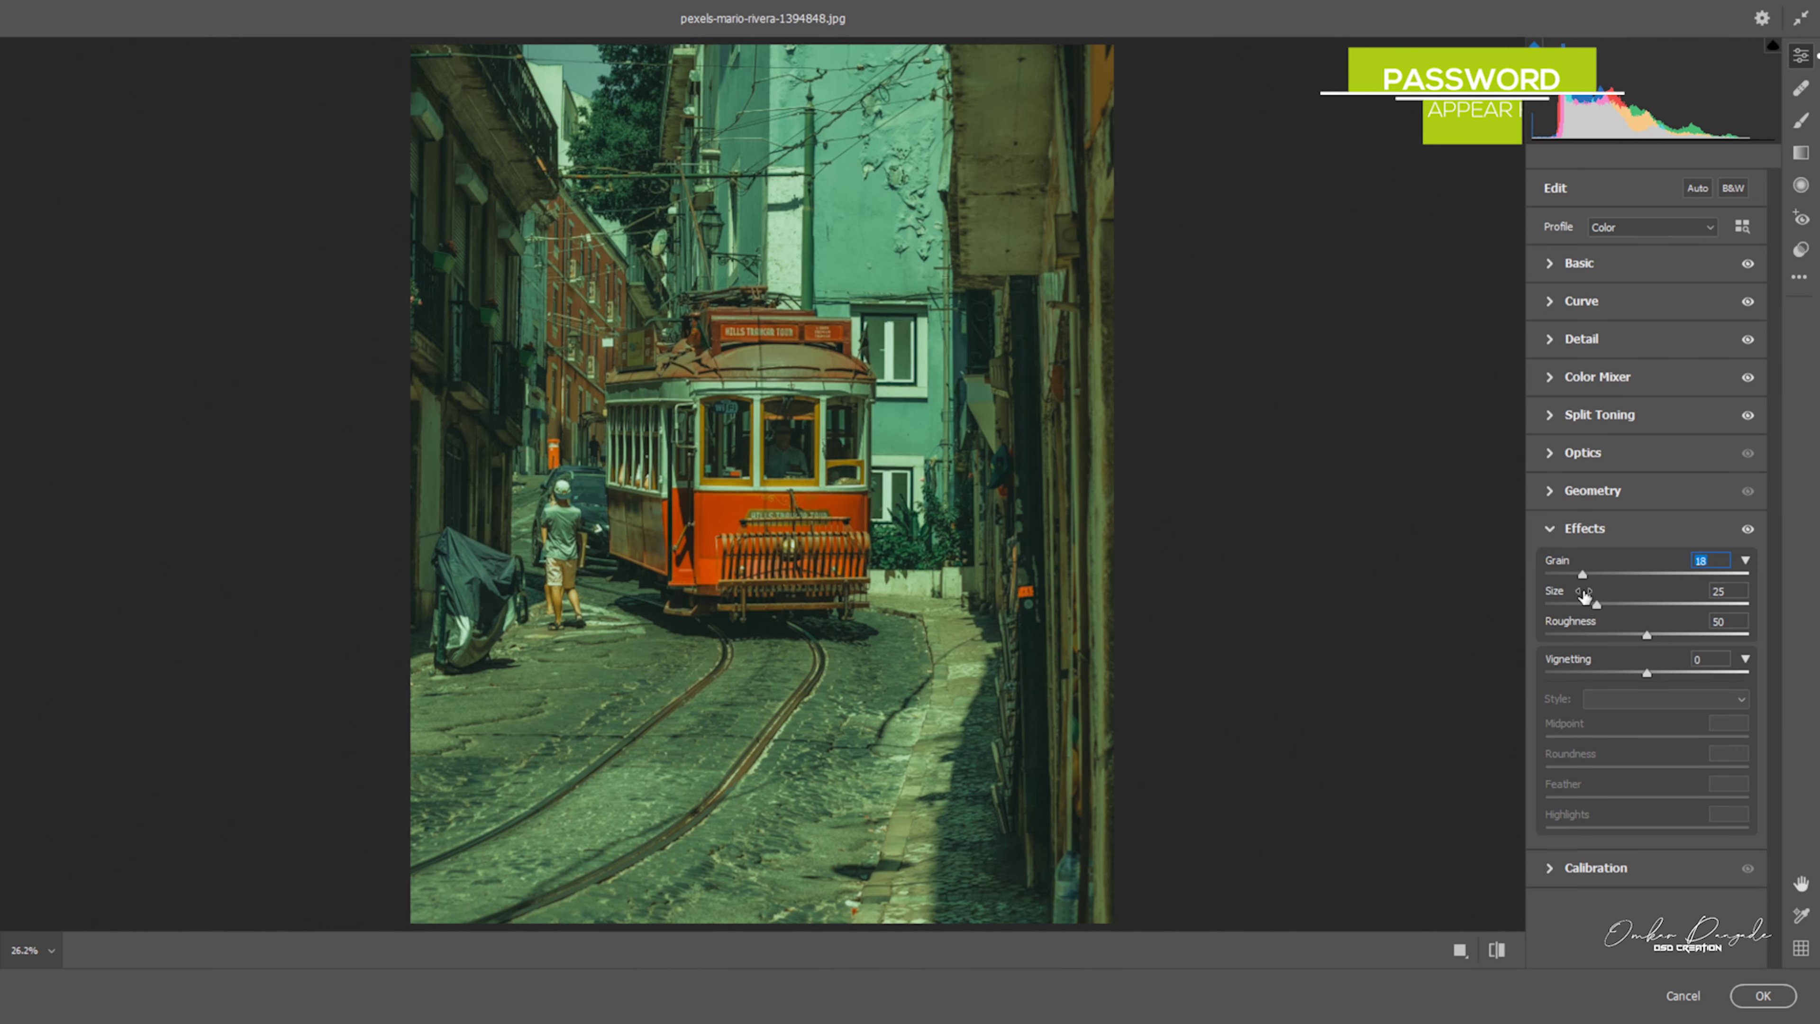
{"action": "left_click", "coordinate": [1550, 528]}
{"action": "left_click", "coordinate": [1548, 567]}
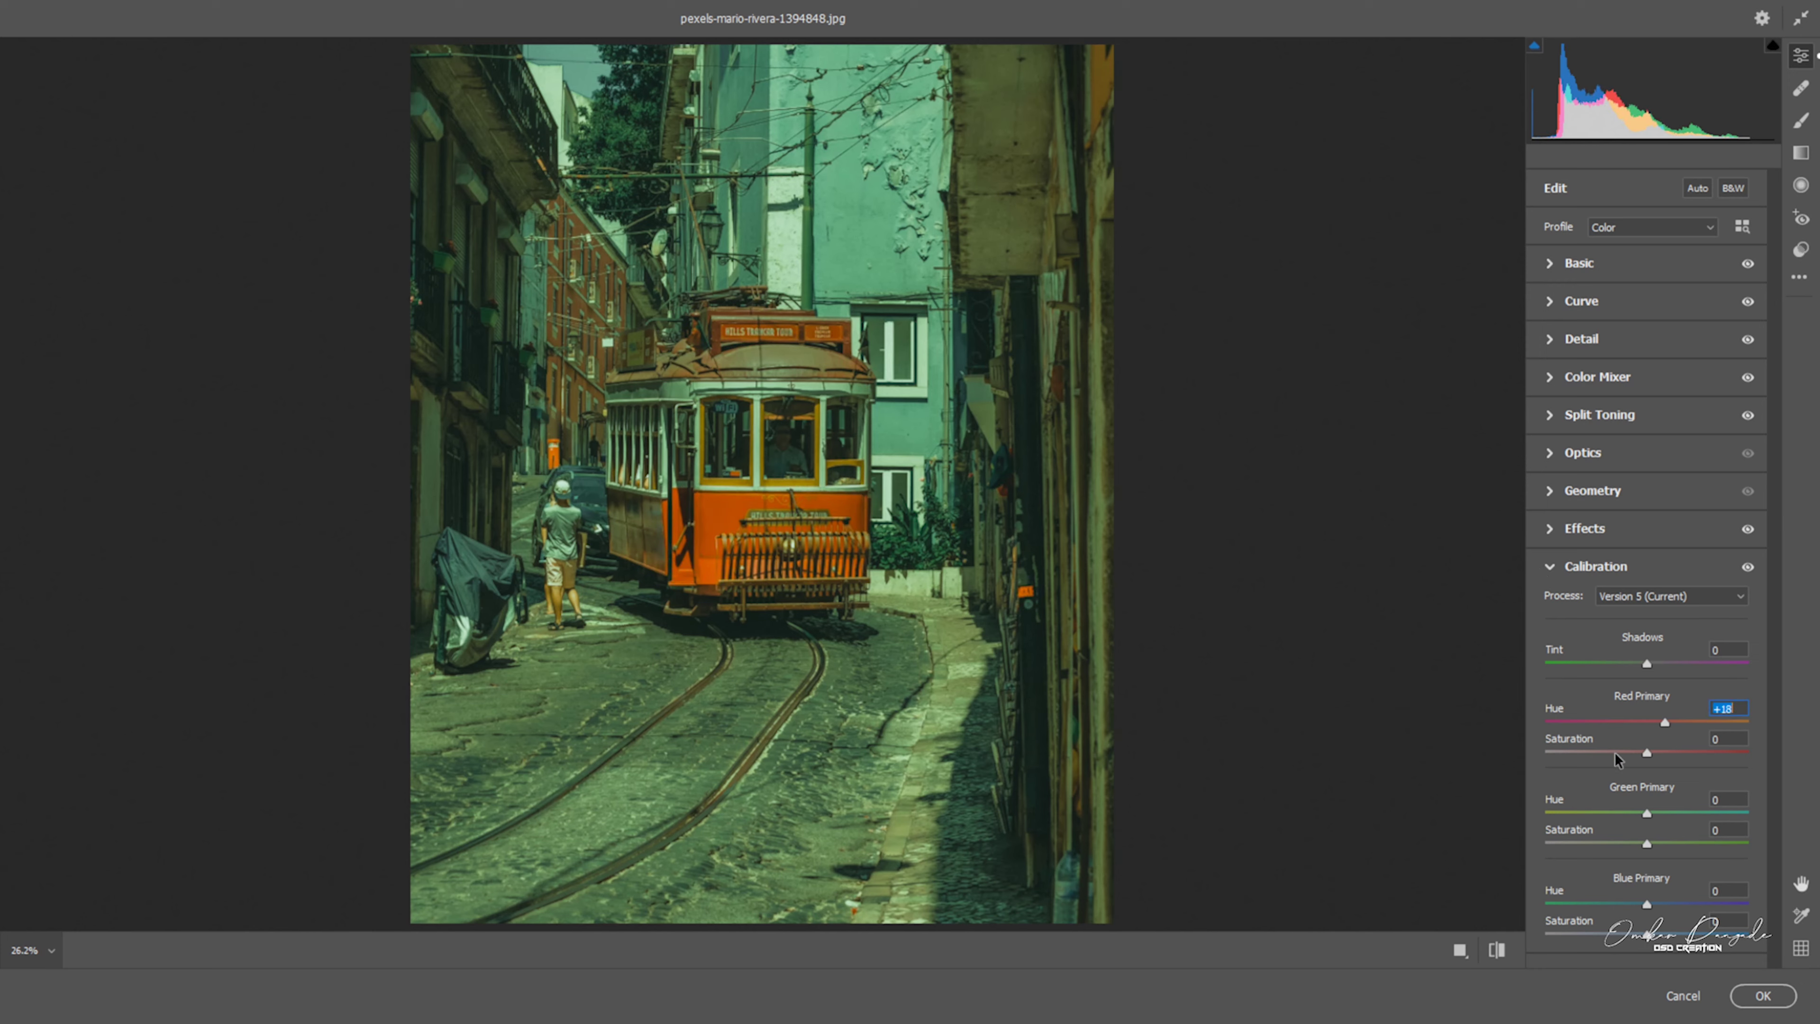
Recalibrate primaries: Red Saturation -11, Blue Primary Hue -64, and fine-tune Blue Saturation
{"action": "left_click_drag", "start_coordinate": [1644, 752], "coordinate": [1637, 765]}
{"action": "mouse_move", "coordinate": [1647, 904]}
{"action": "left_mouse_down"}
{"action": "mouse_move", "coordinate": [1588, 903]}
{"action": "mouse_move", "coordinate": [1583, 939]}
{"action": "left_mouse_up"}
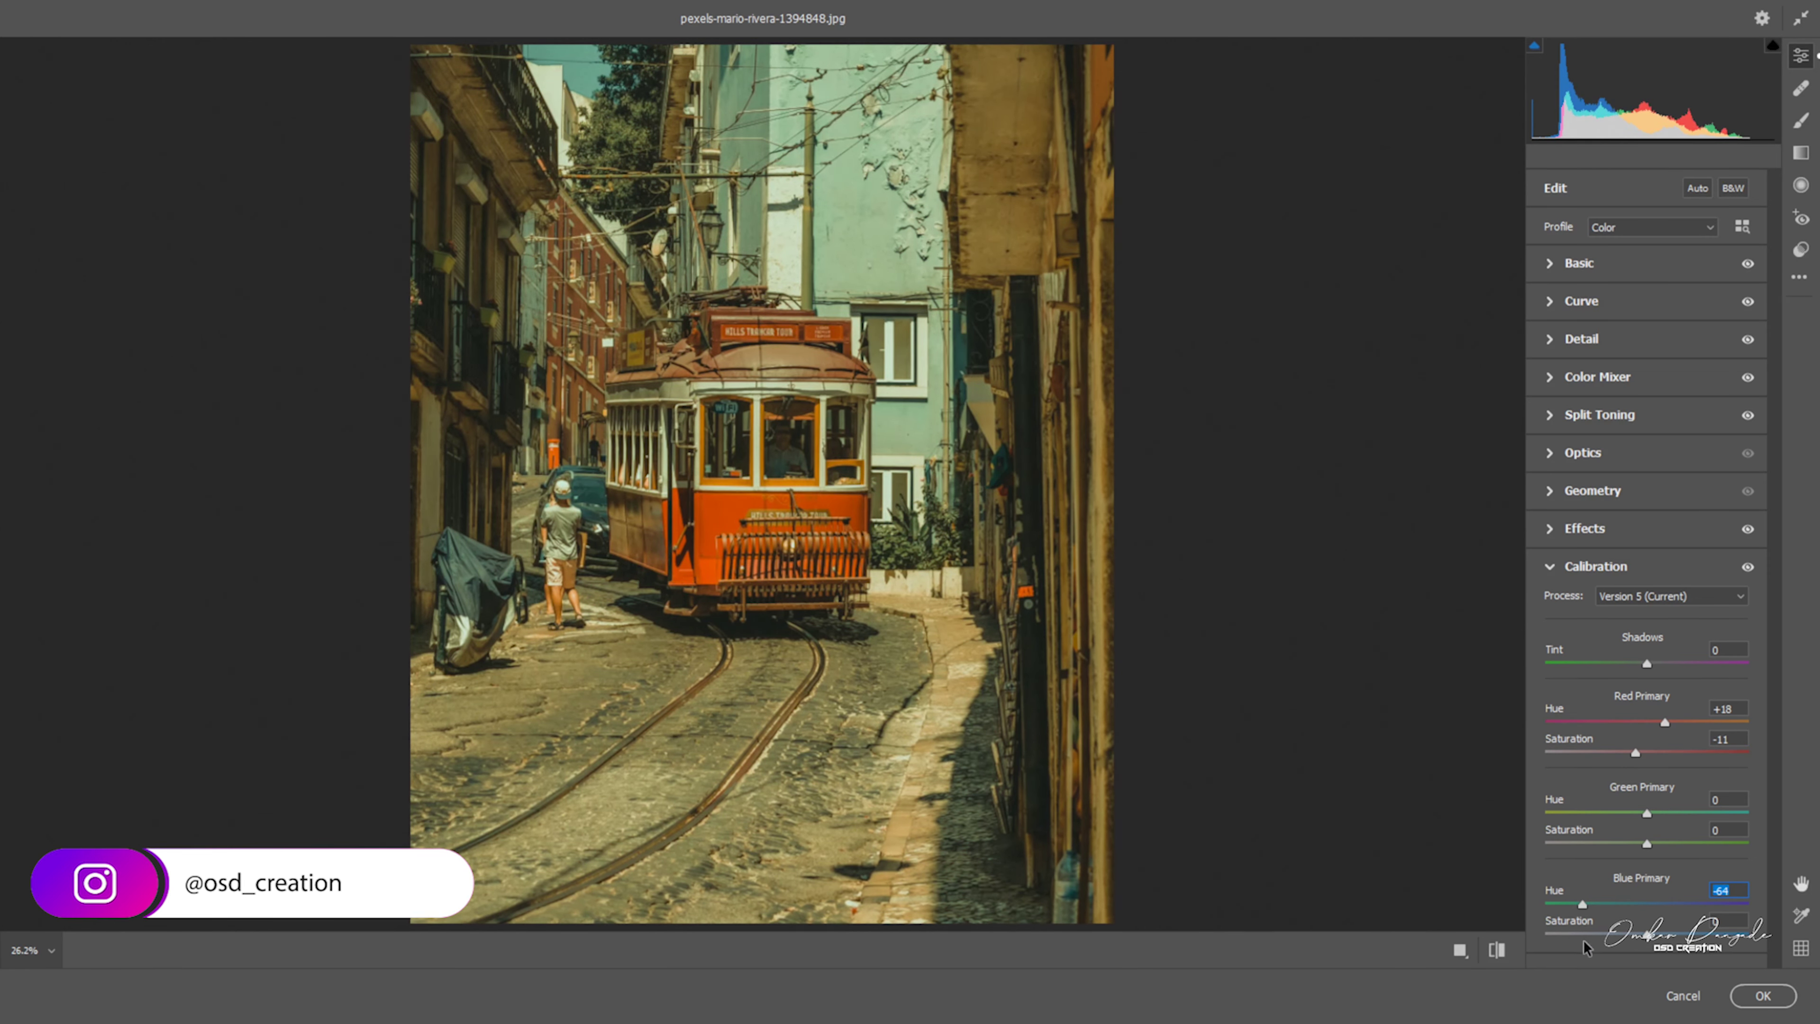
{"action": "left_click_drag", "start_coordinate": [1646, 933], "coordinate": [1604, 983]}
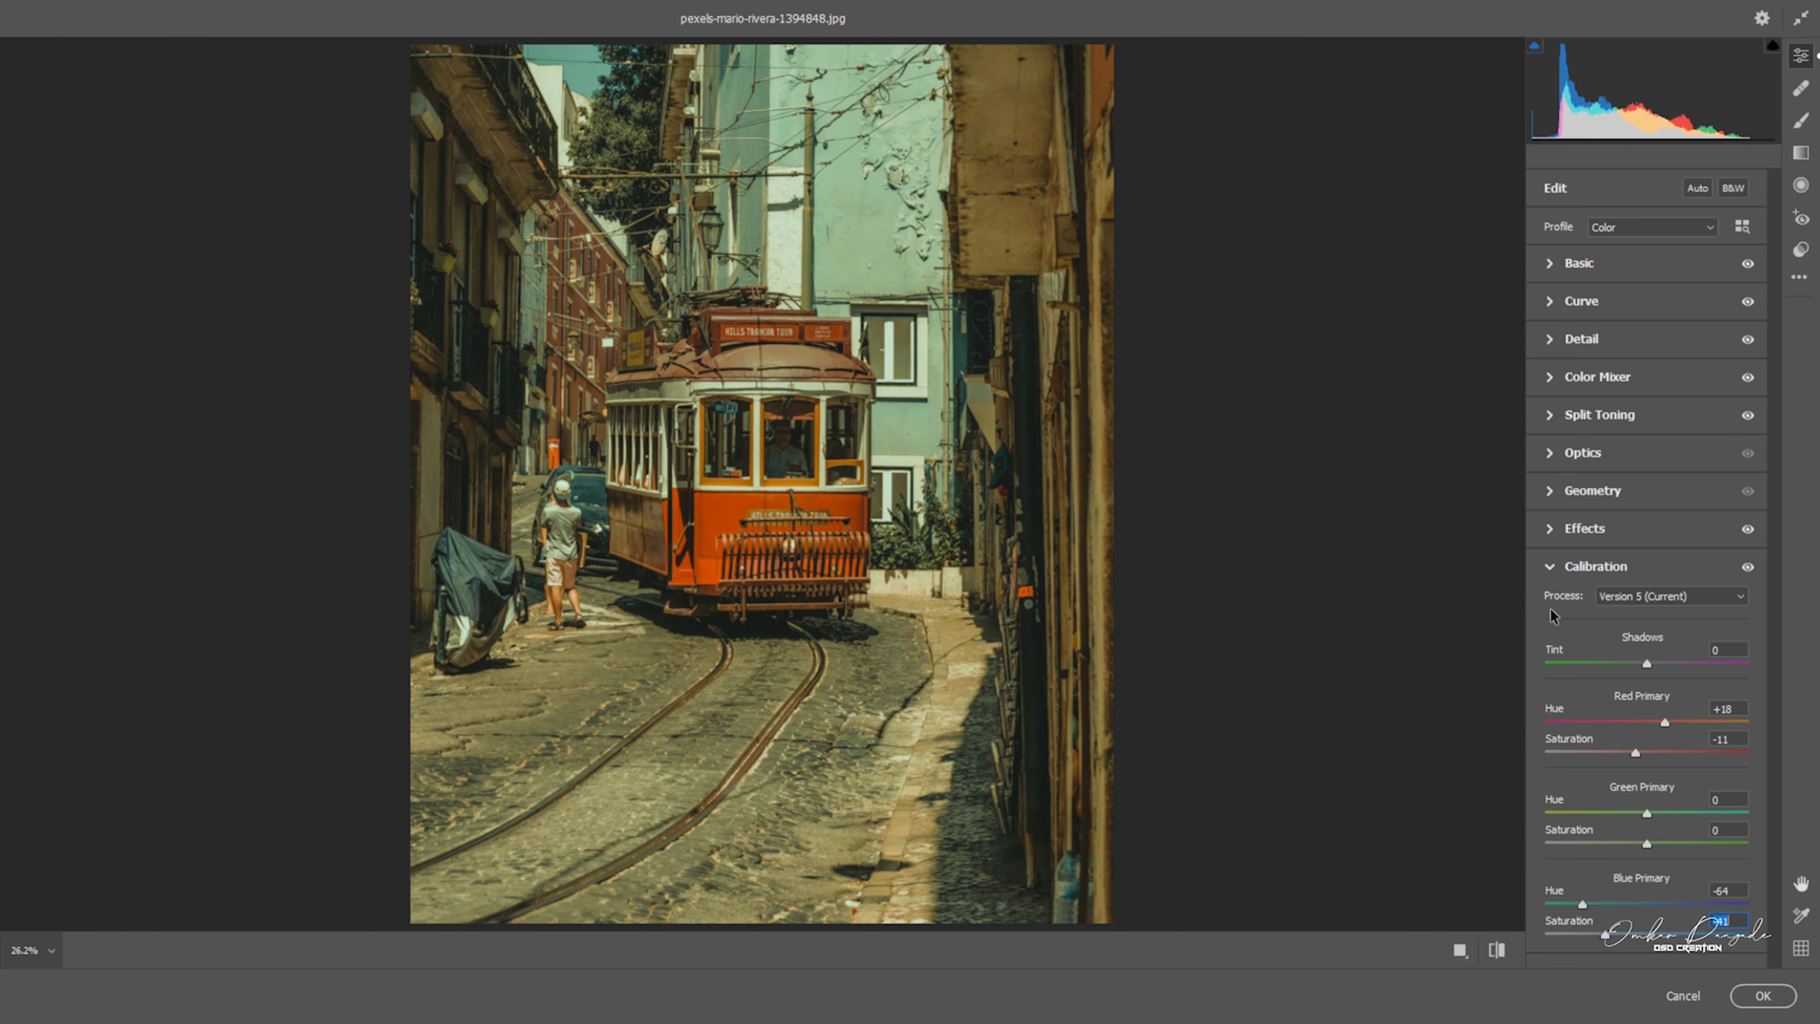
{"action": "left_click", "coordinate": [1550, 566]}
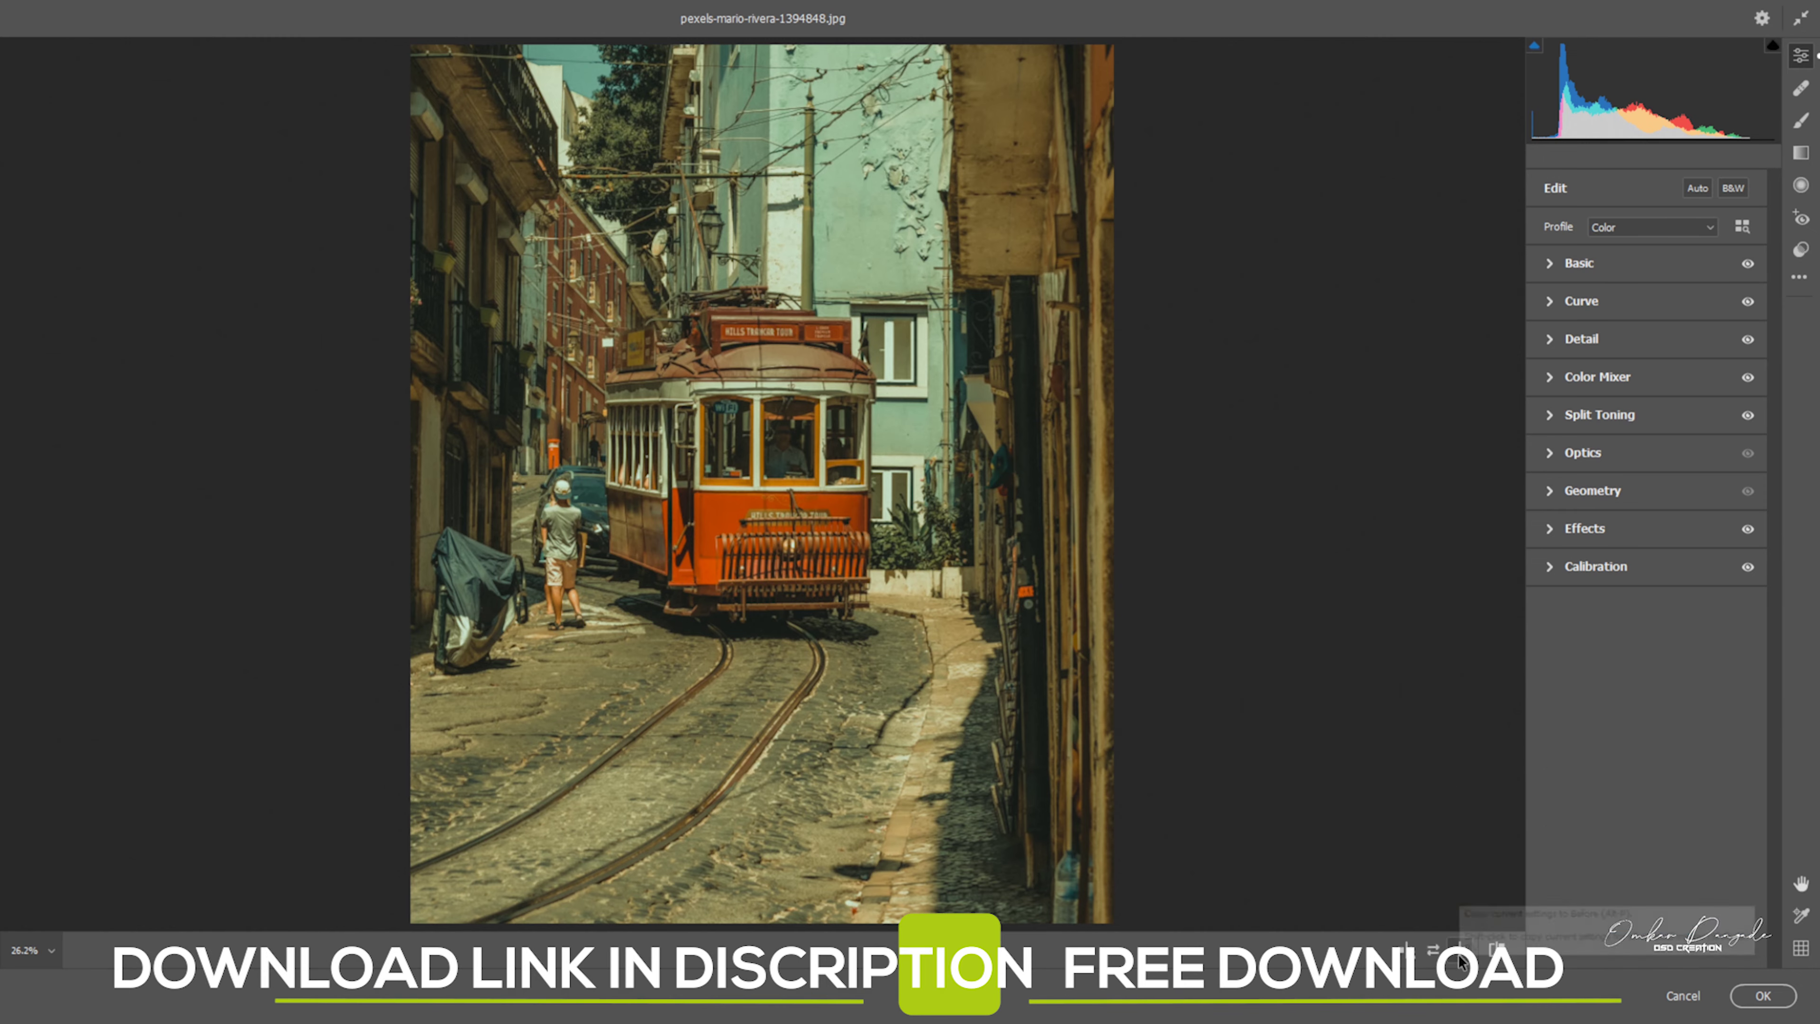
Compare before/after, commit the Camera Raw grade, and bring up pexels-bhavesh-jain-2208701.jpg
{"action": "key", "text": "q"}
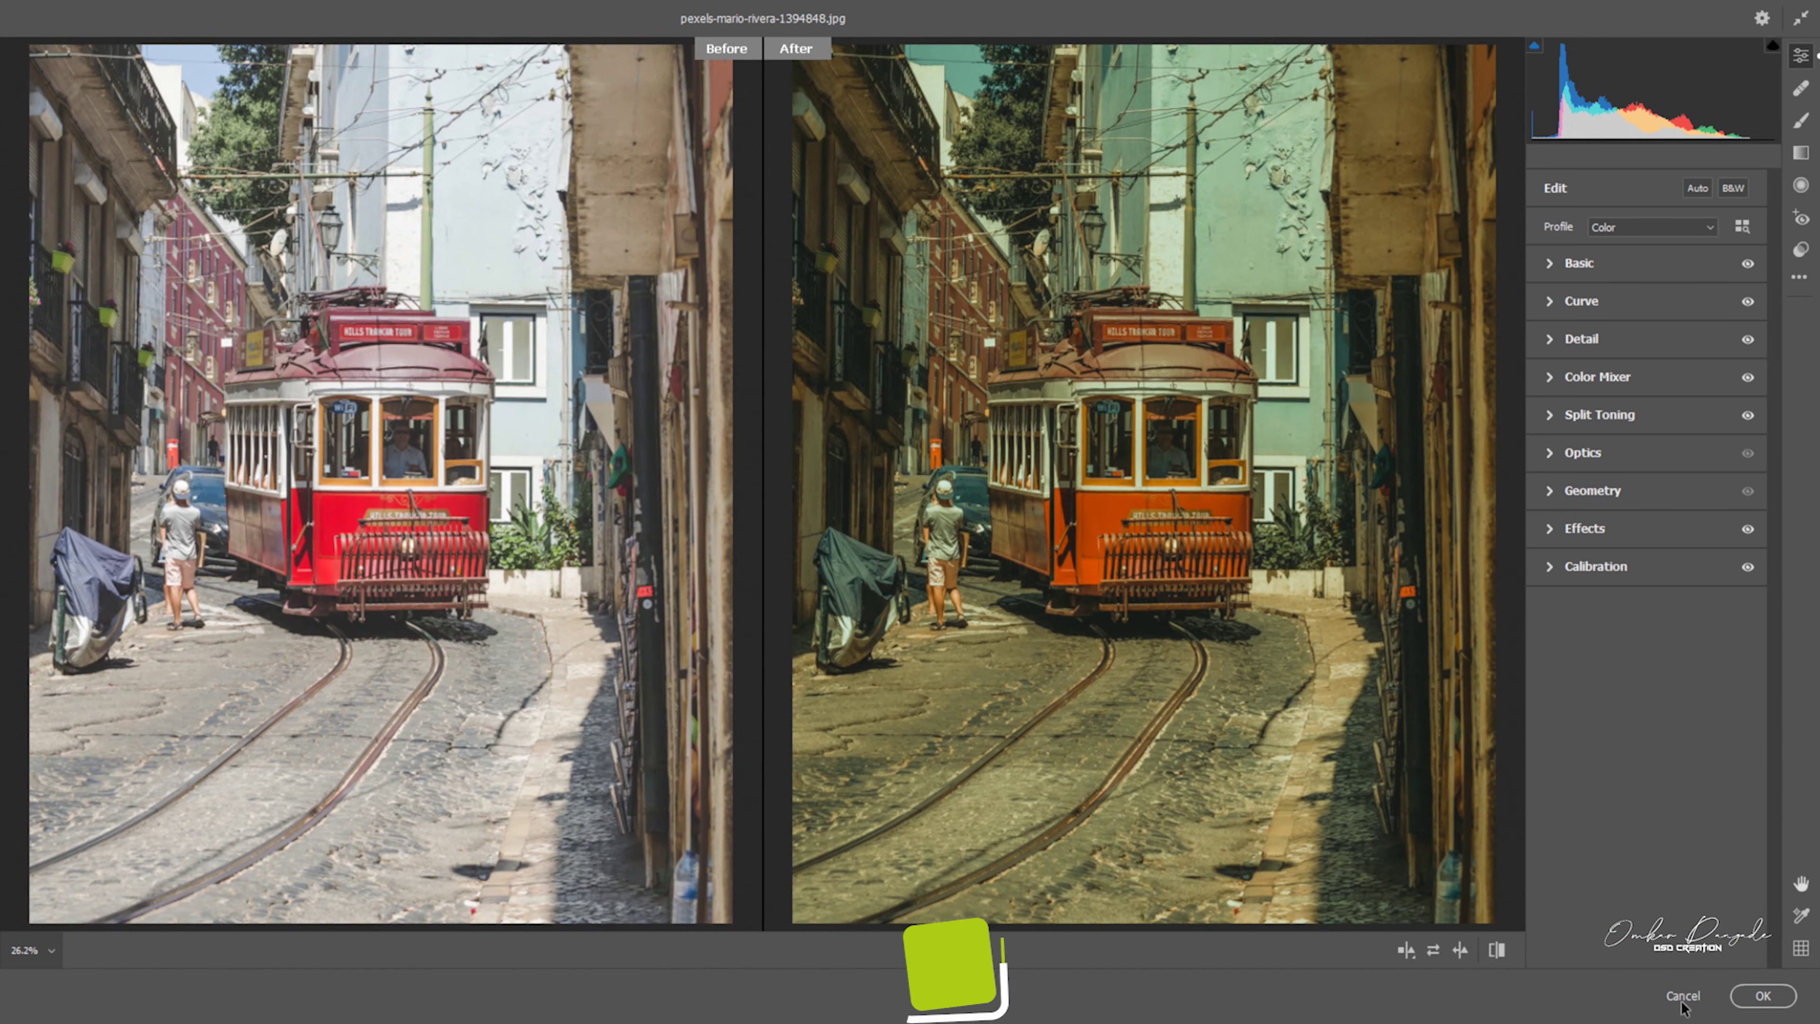
{"action": "left_click", "coordinate": [1762, 995]}
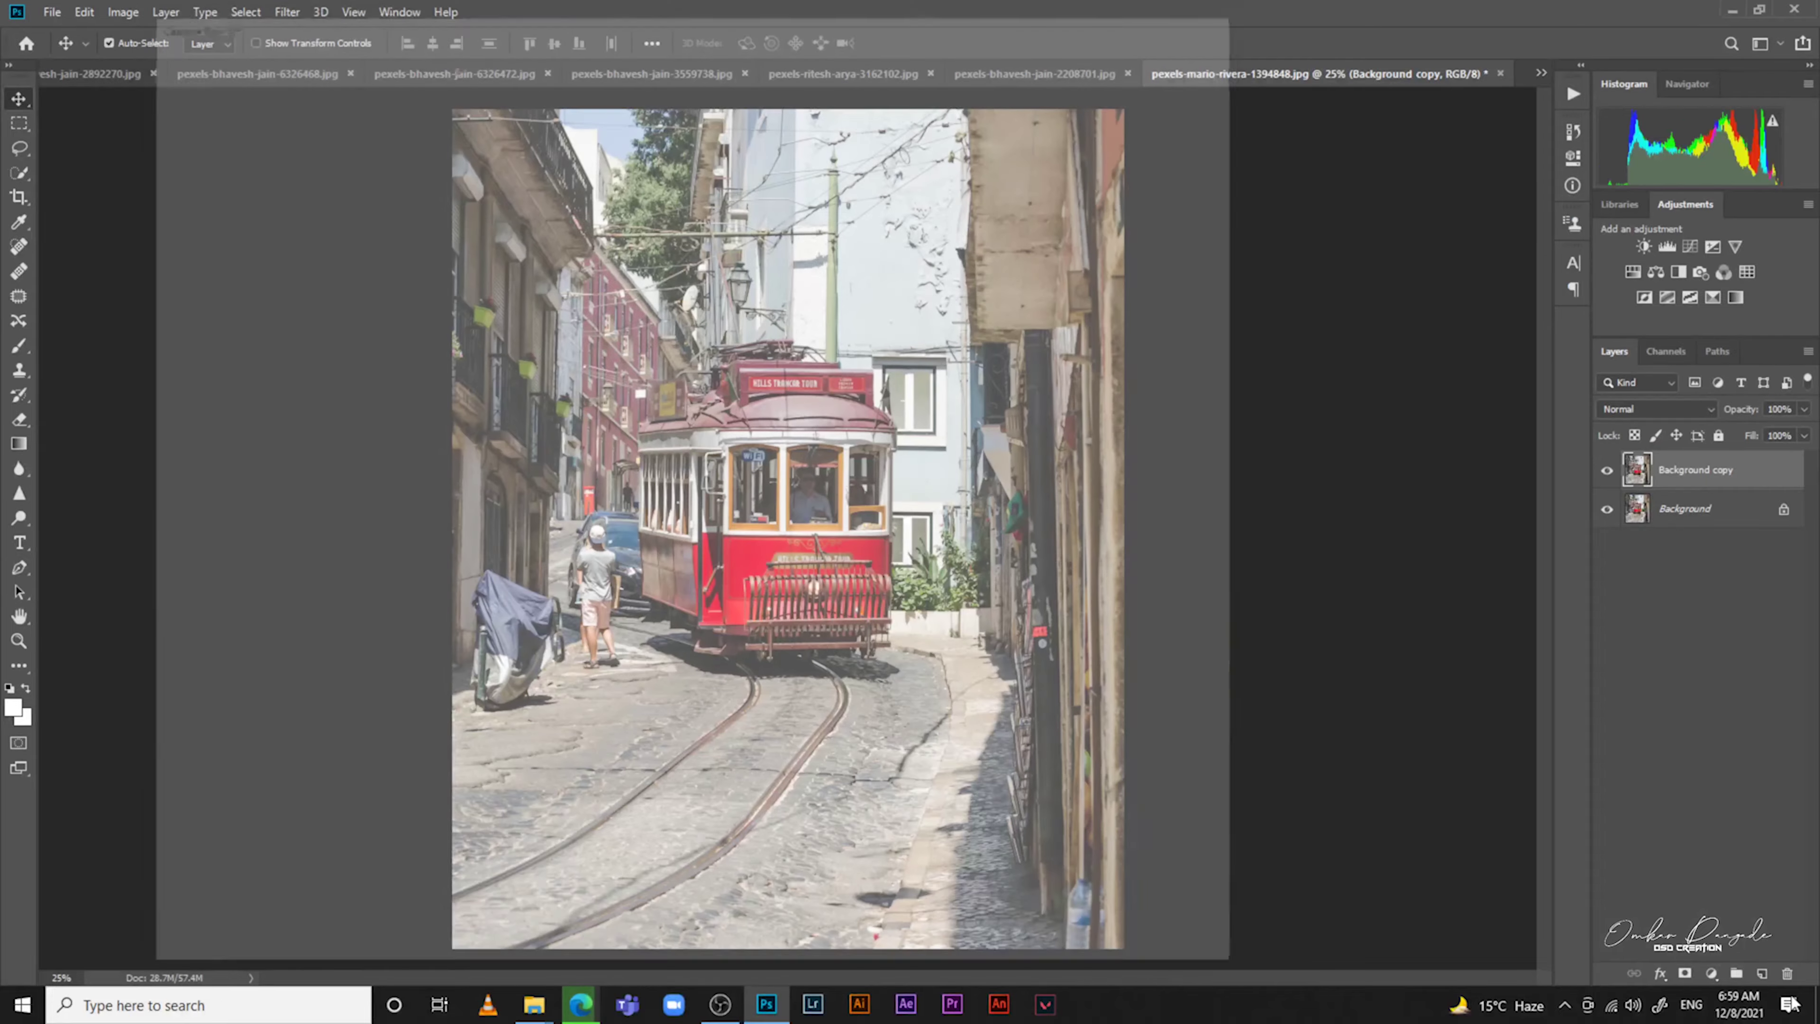
{"action": "left_click", "coordinate": [1060, 71]}
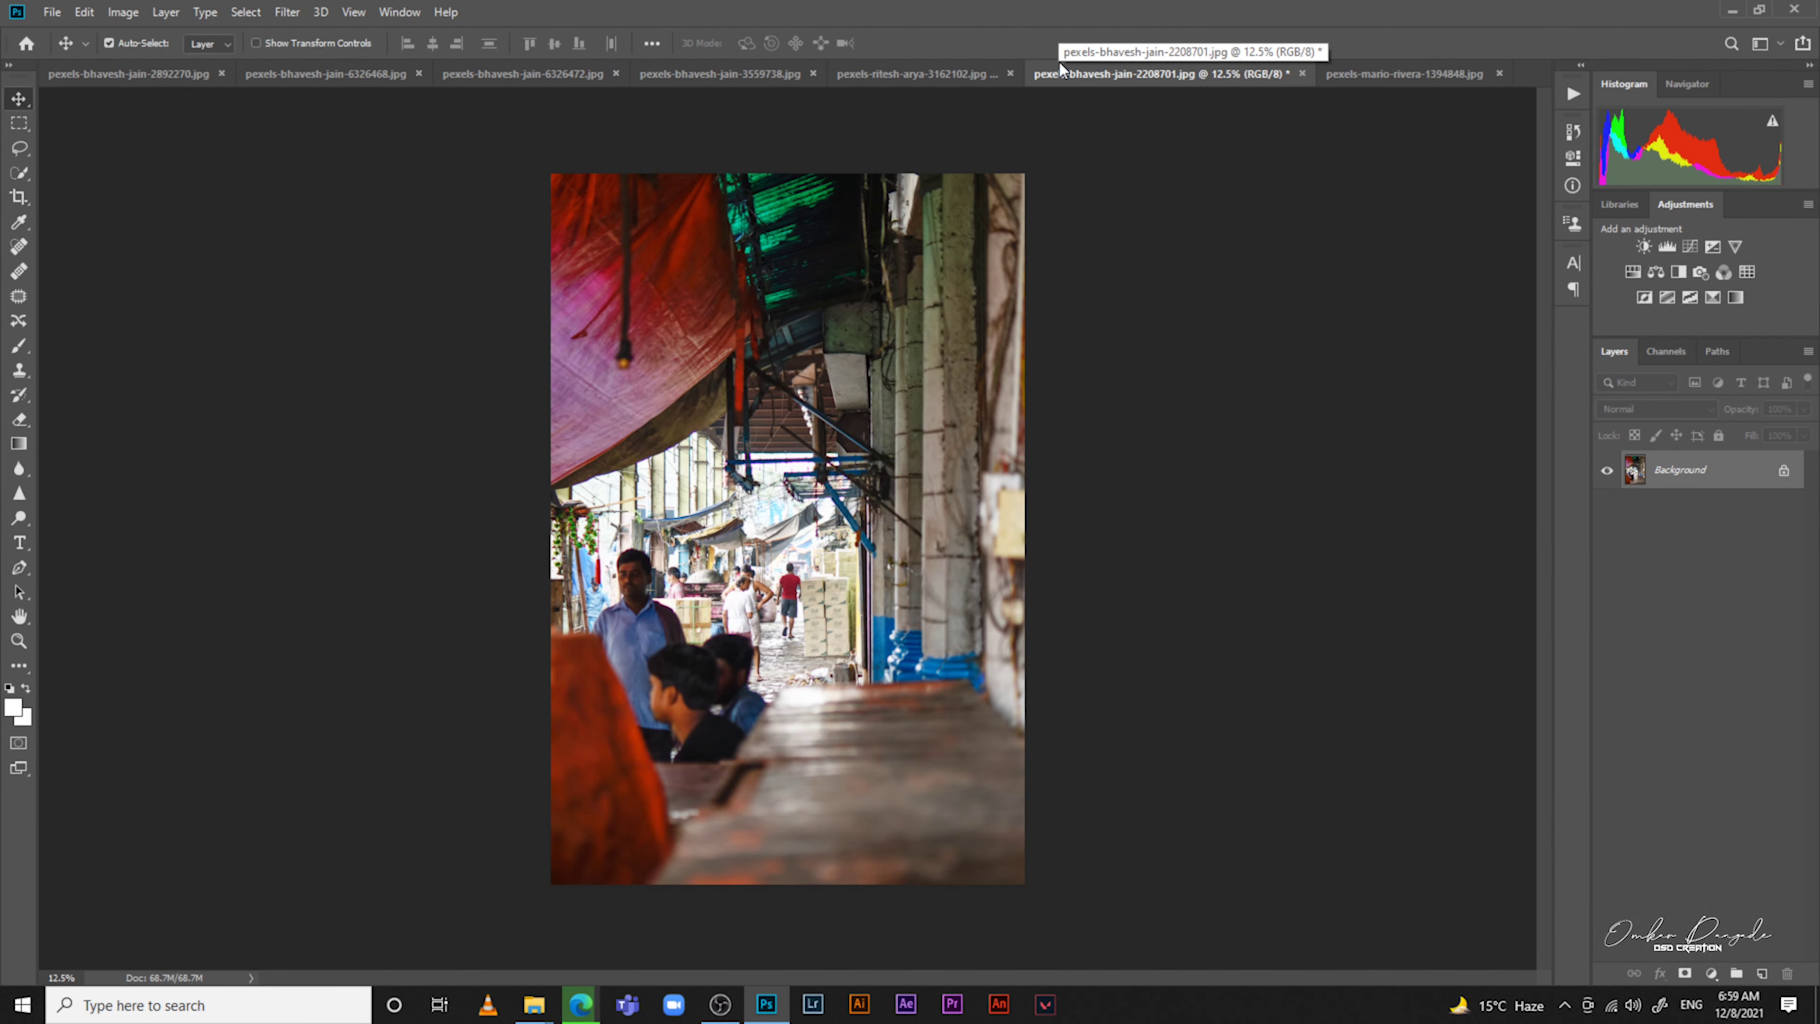
Apply the Camera Raw grade to a duplicate layer of the market photo and compare
{"action": "key", "text": "ctrl+j"}
{"action": "left_click", "coordinate": [286, 11]}
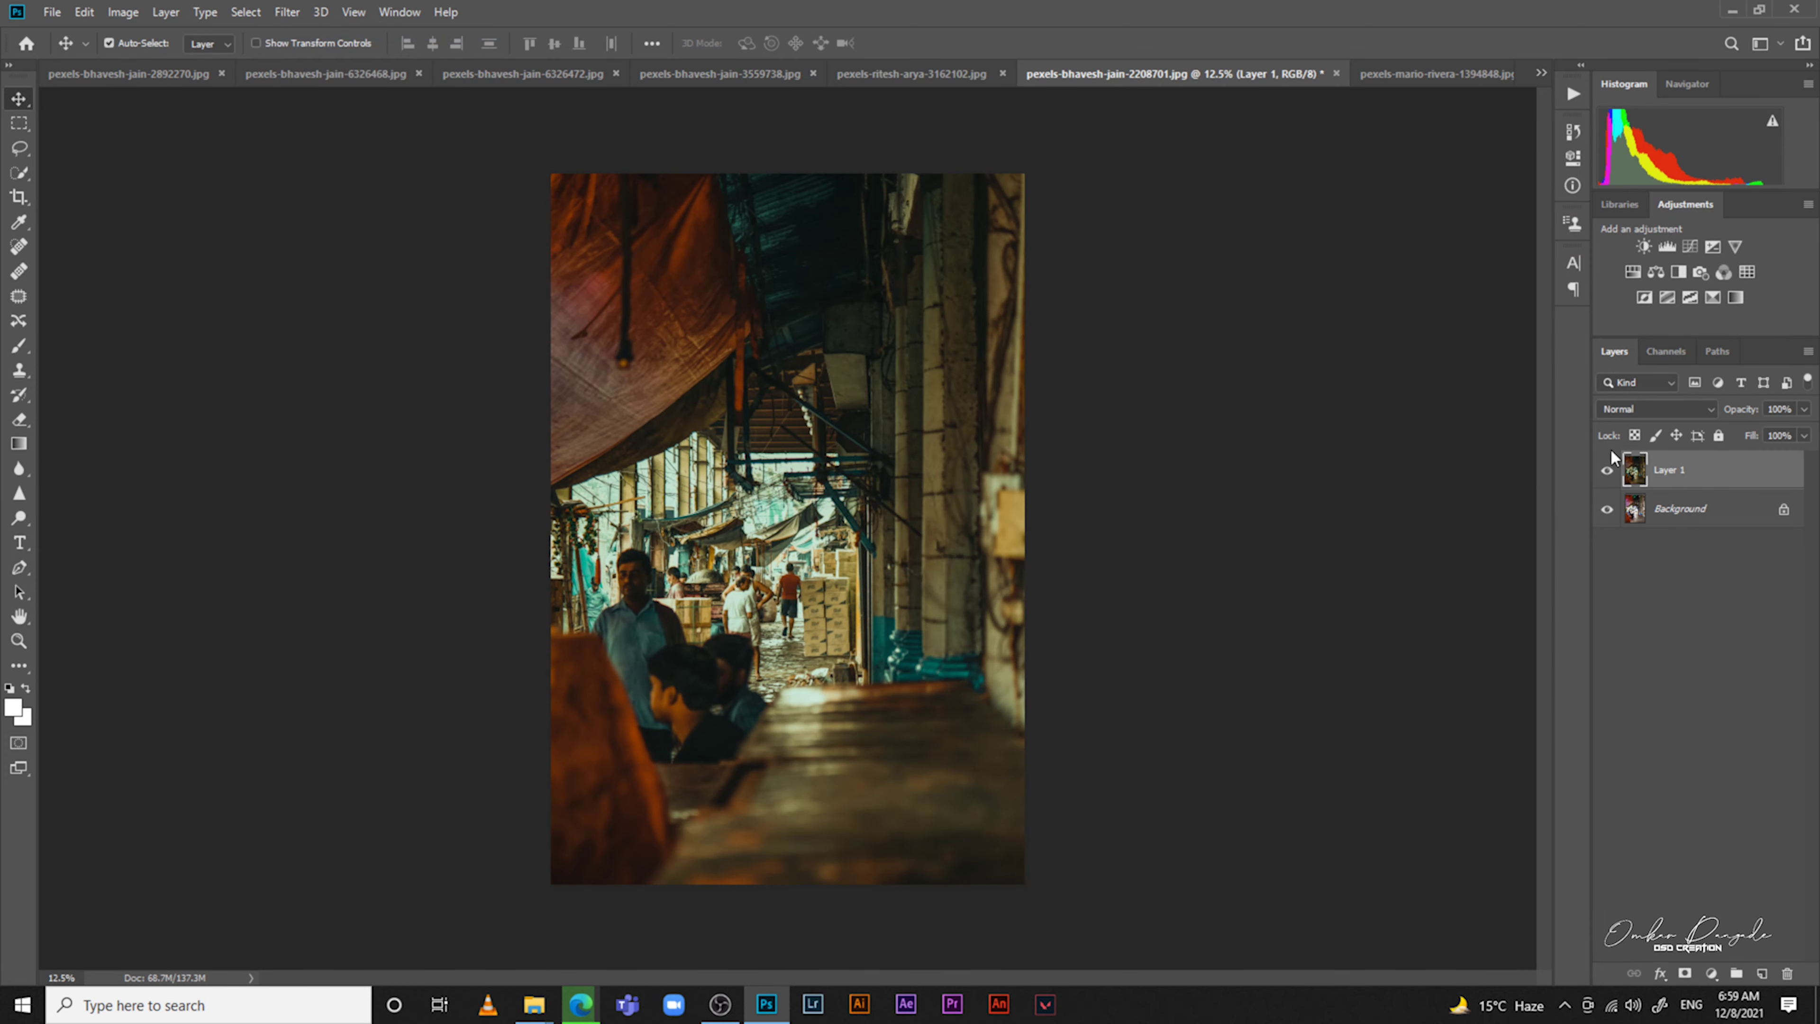
{"action": "left_click", "coordinate": [1607, 470]}
{"action": "left_click", "coordinate": [1607, 470]}
Grade a duplicate layer of the father-and-child photo with the last Camera Raw Filter
{"action": "left_click", "coordinate": [859, 73]}
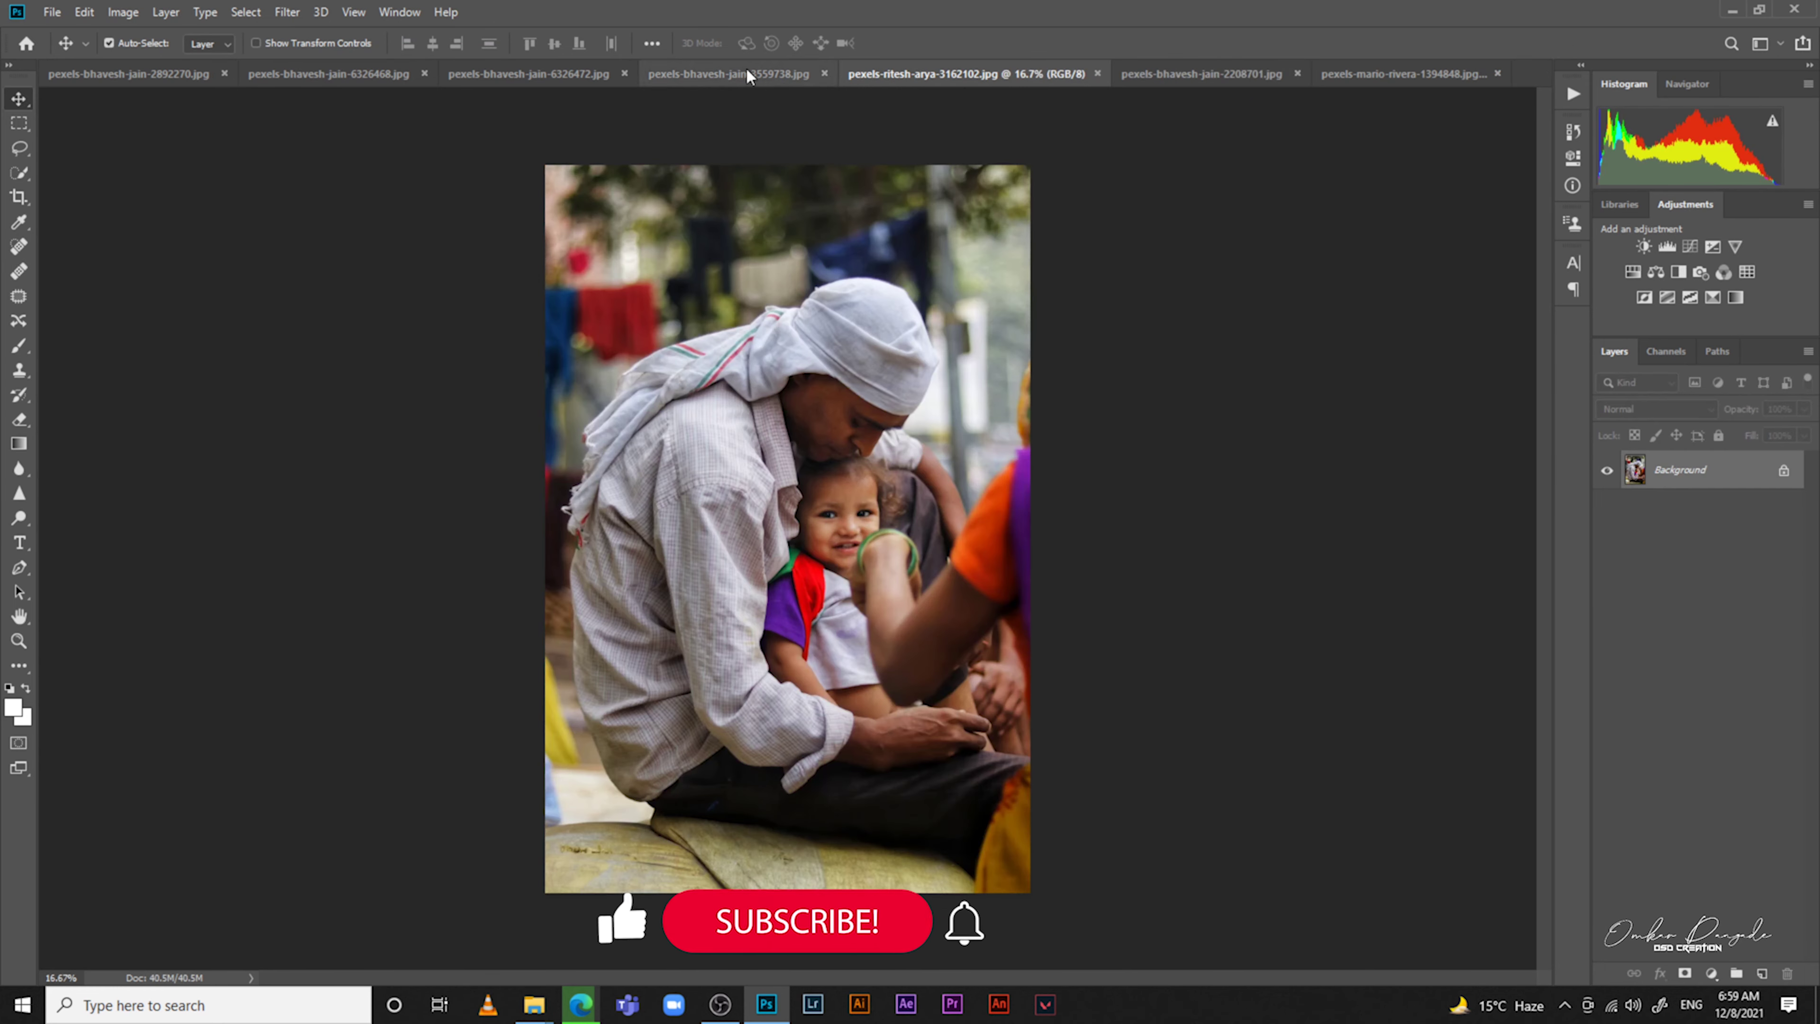
{"action": "key", "text": "ctrl+j"}
{"action": "left_click", "coordinate": [290, 11]}
{"action": "left_click", "coordinate": [330, 32]}
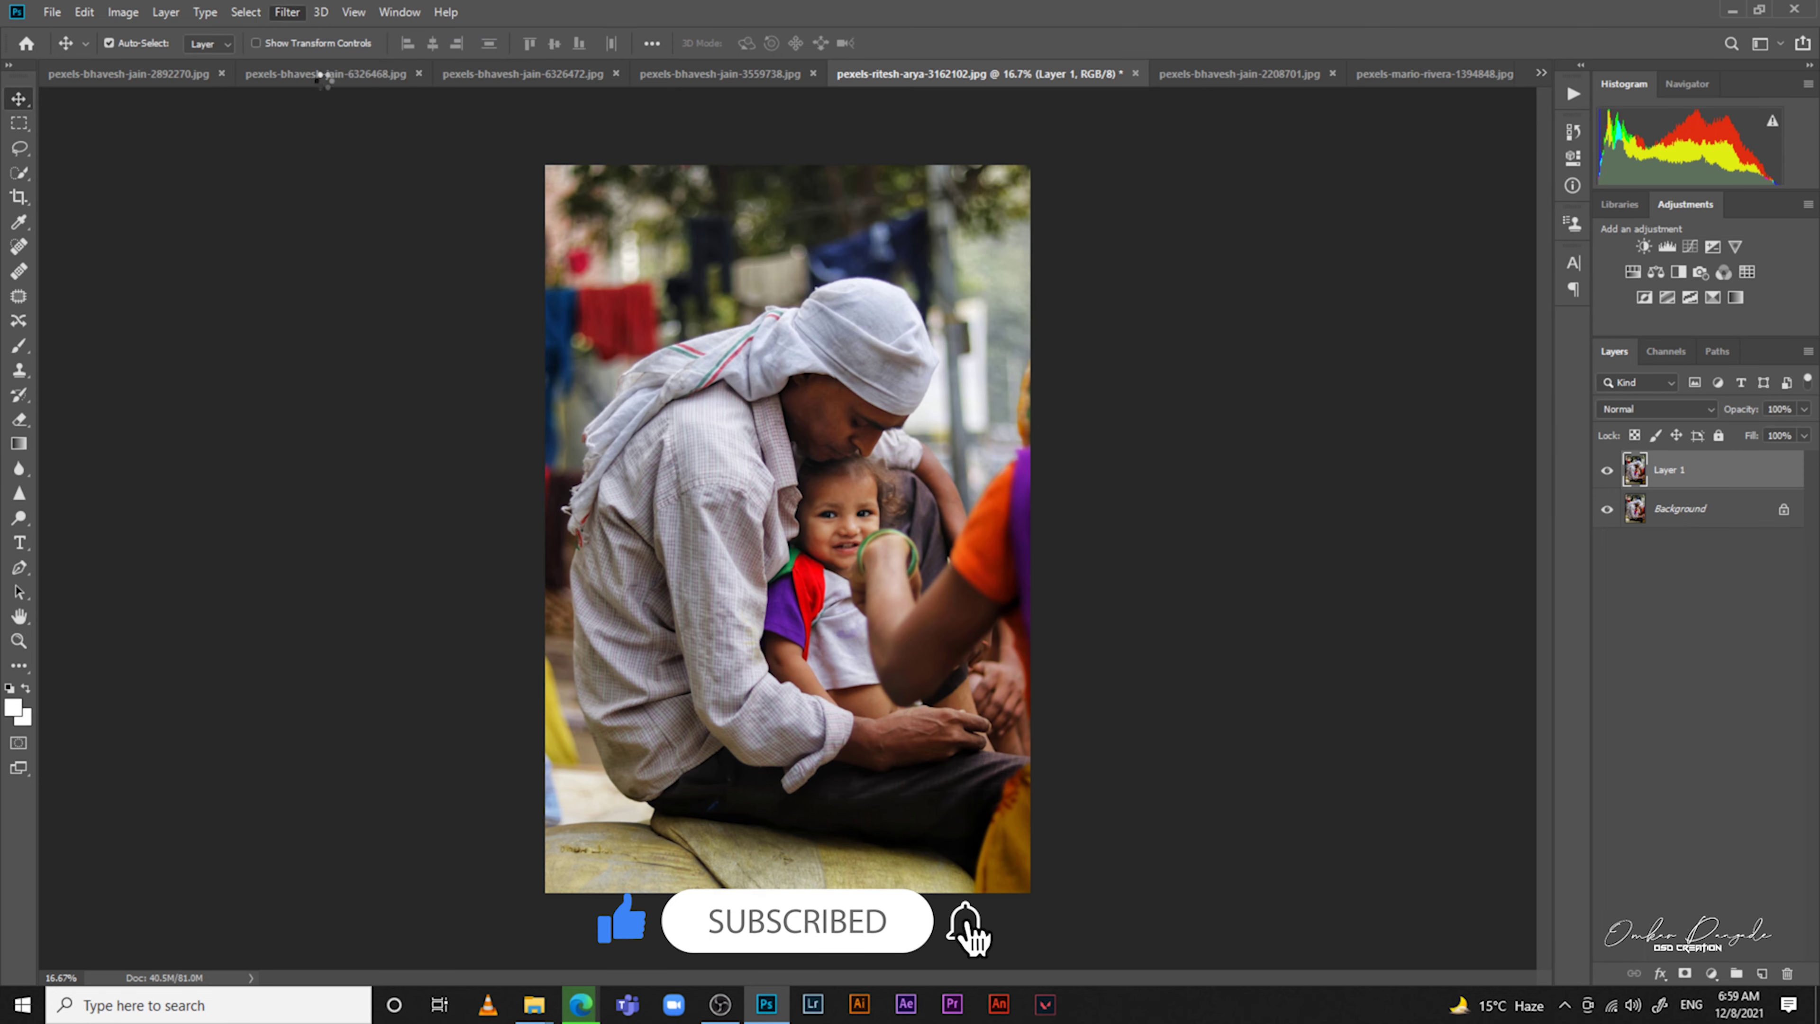
{"action": "left_click", "coordinate": [1607, 470]}
{"action": "left_click", "coordinate": [1605, 470]}
{"action": "left_click", "coordinate": [1606, 470]}
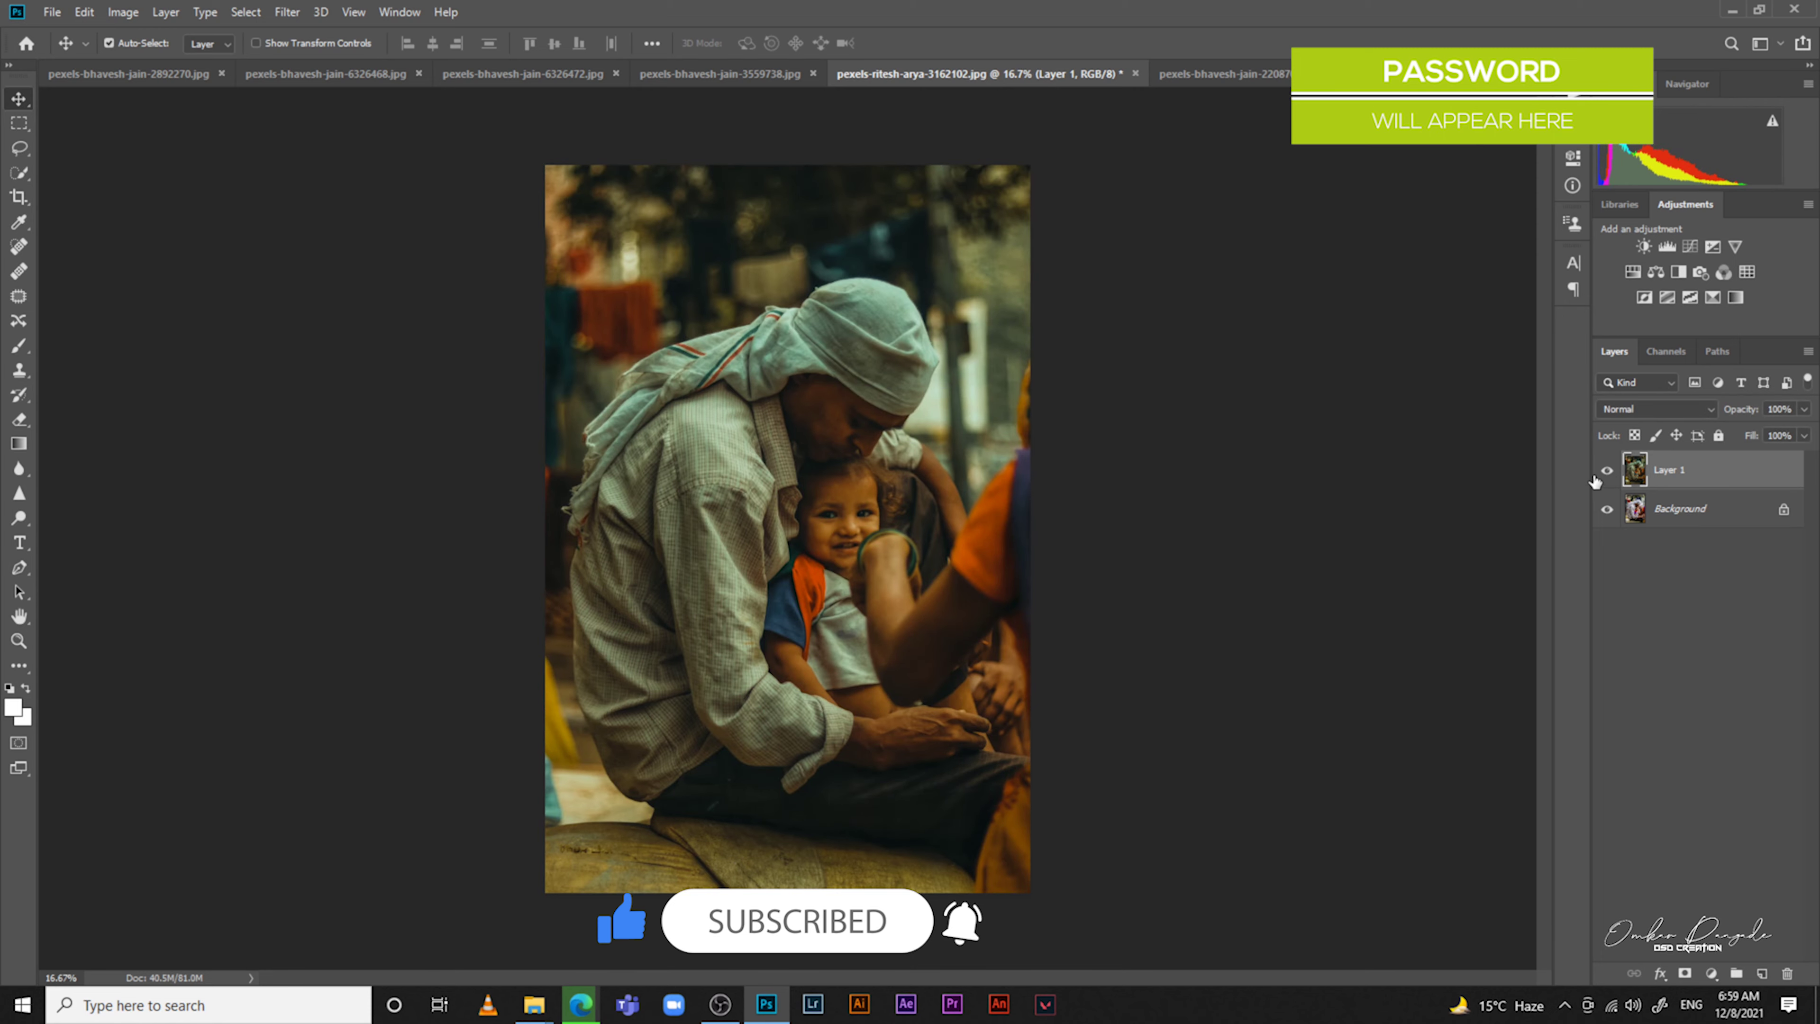
Grade a duplicate layer of the rickshaw street photo, compare, then bring up the alley photo
{"action": "left_click", "coordinate": [717, 74]}
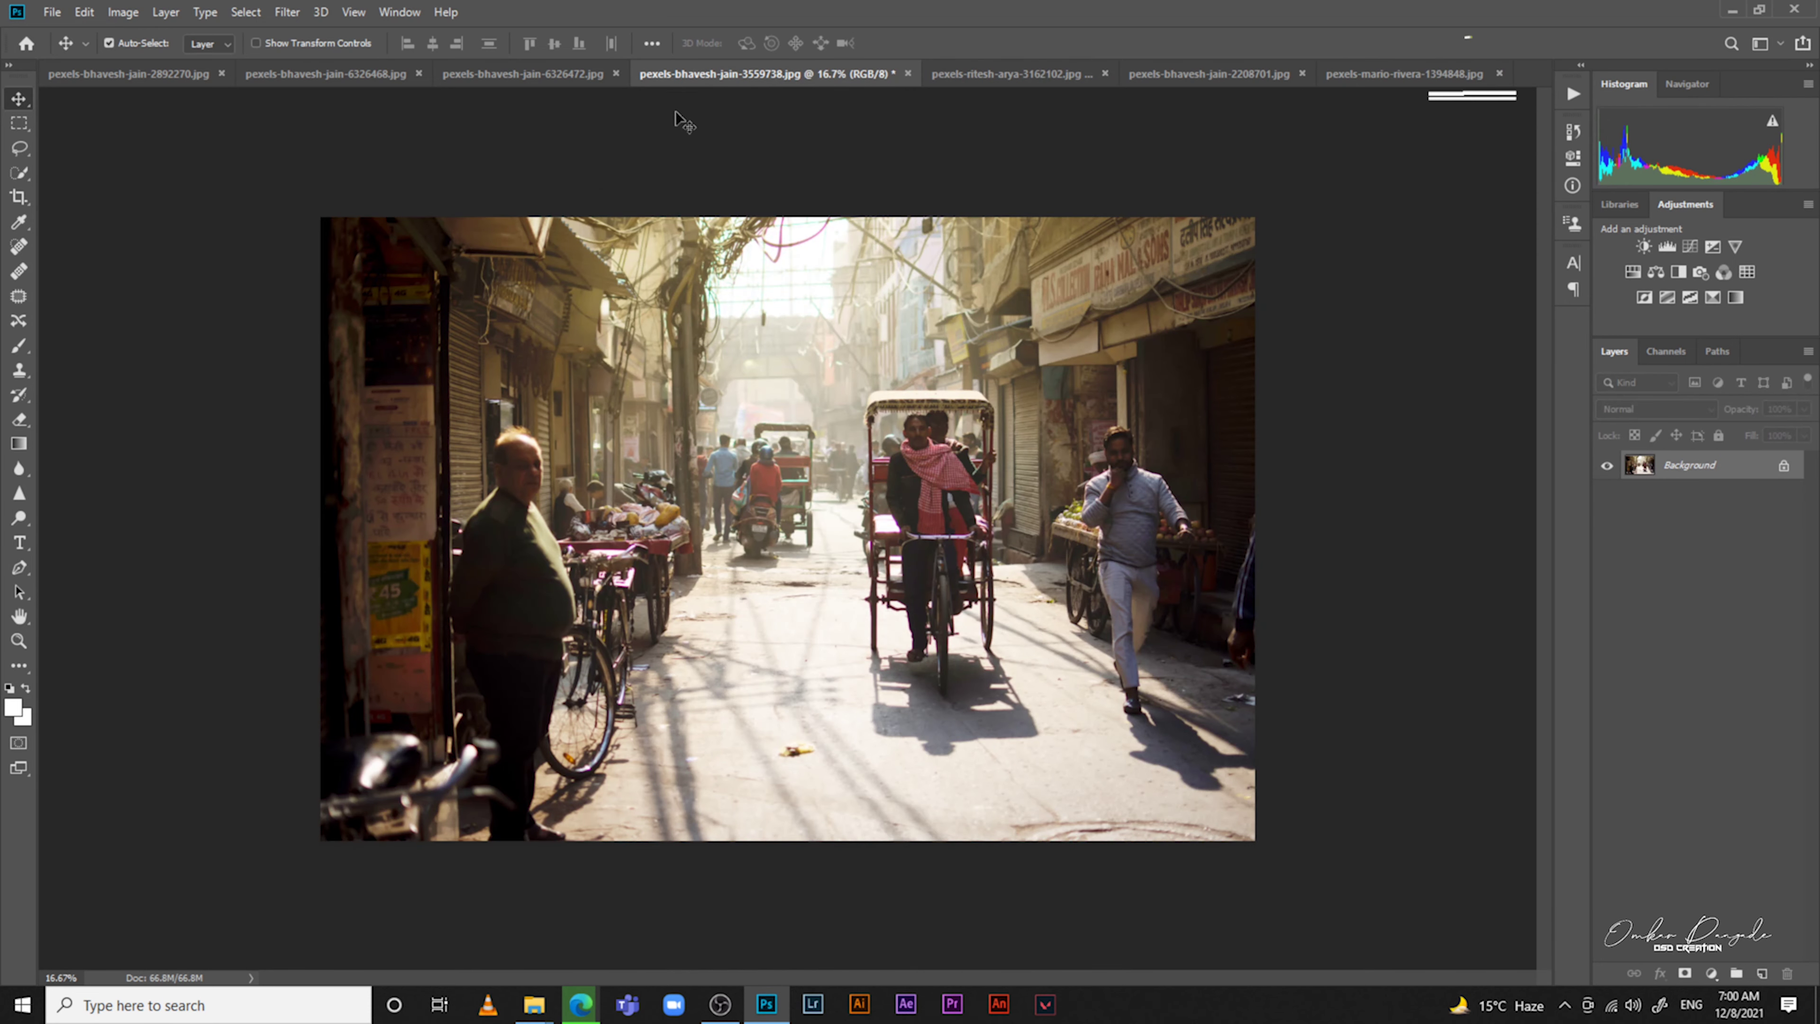
{"action": "key", "text": "ctrl+j"}
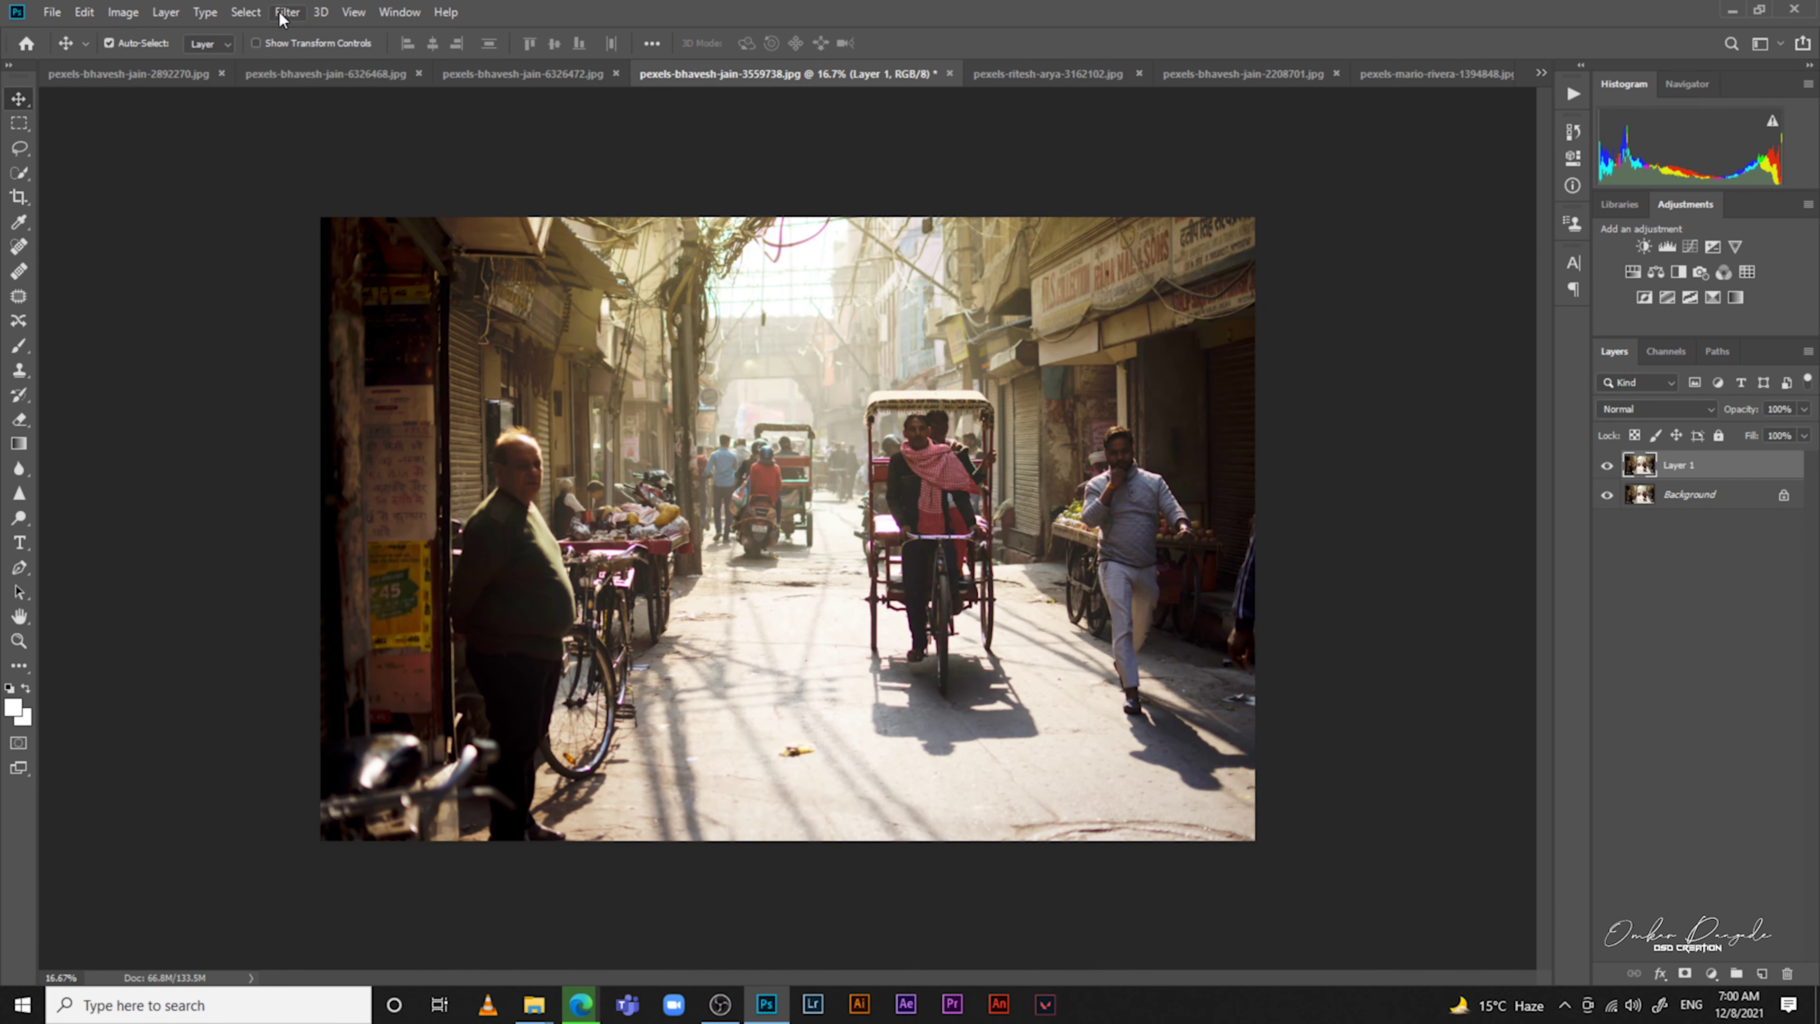
{"action": "left_click", "coordinate": [286, 12]}
{"action": "left_click", "coordinate": [301, 35]}
{"action": "left_click", "coordinate": [1608, 465]}
{"action": "left_click", "coordinate": [1609, 465]}
{"action": "left_click", "coordinate": [1609, 466]}
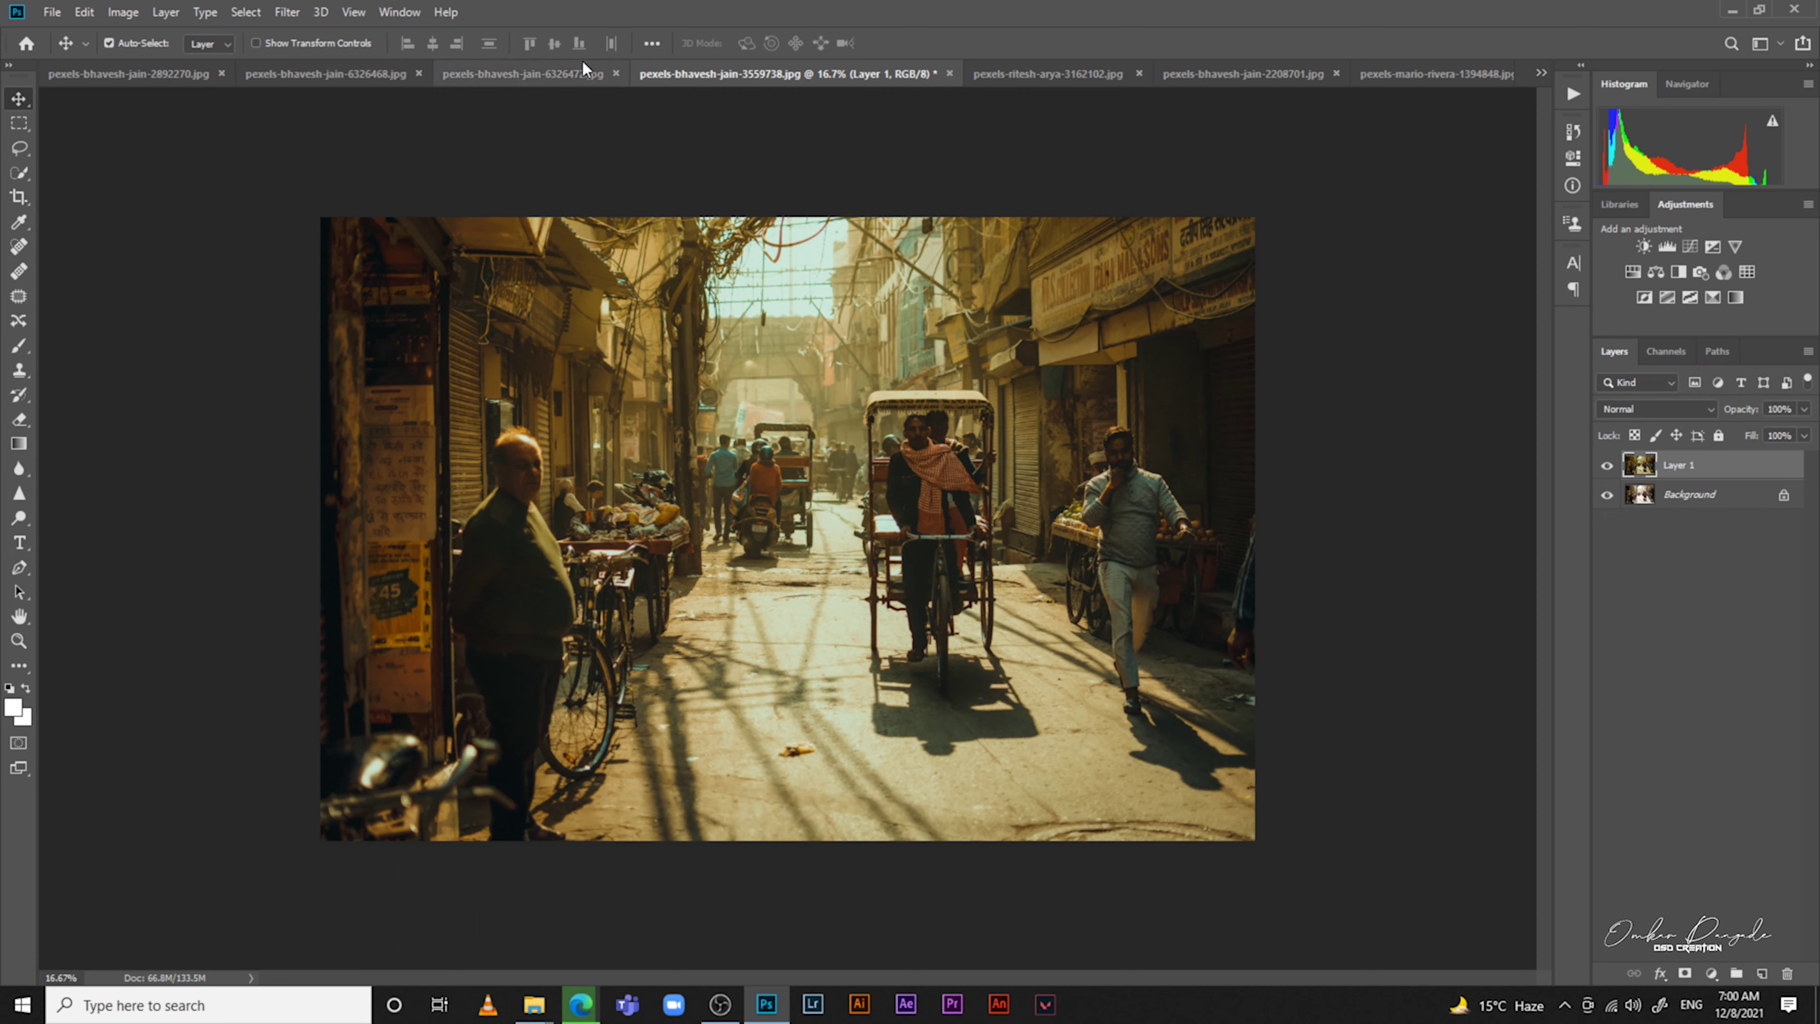
{"action": "left_click", "coordinate": [590, 72]}
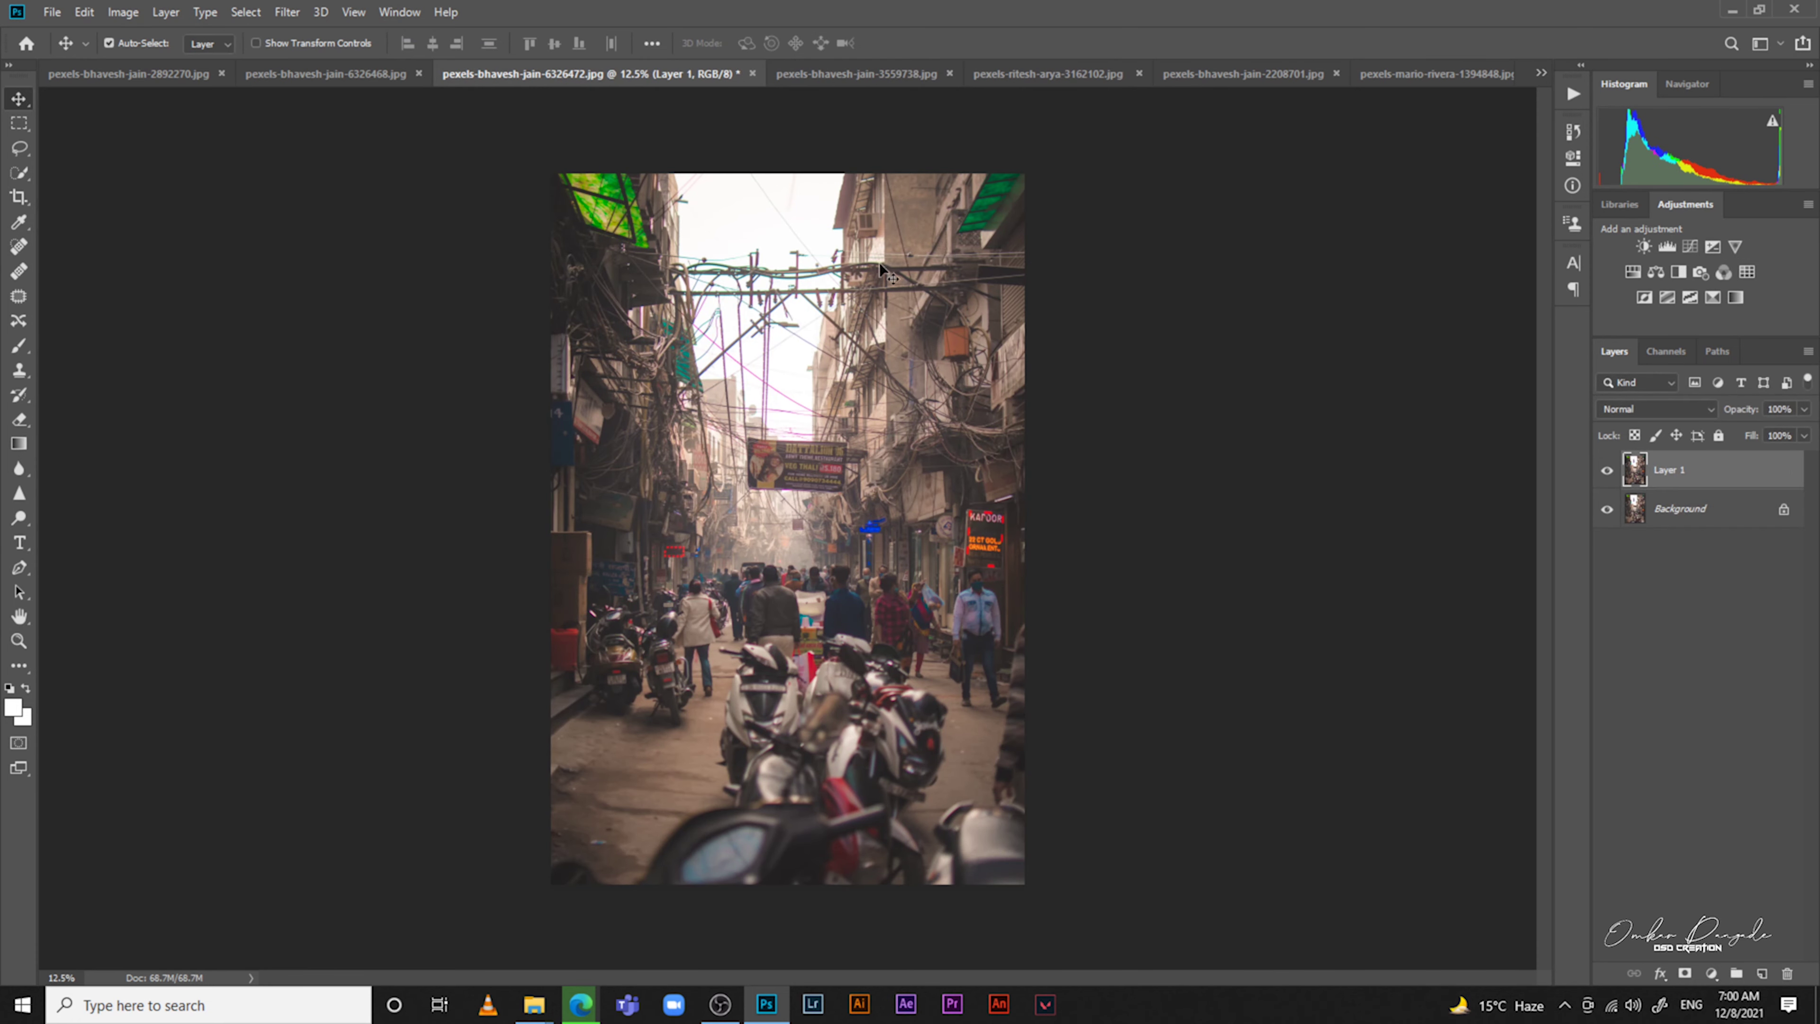
Reapply the Camera Raw grade to the crowded alley photo's layer and compare
{"action": "left_click", "coordinate": [287, 11]}
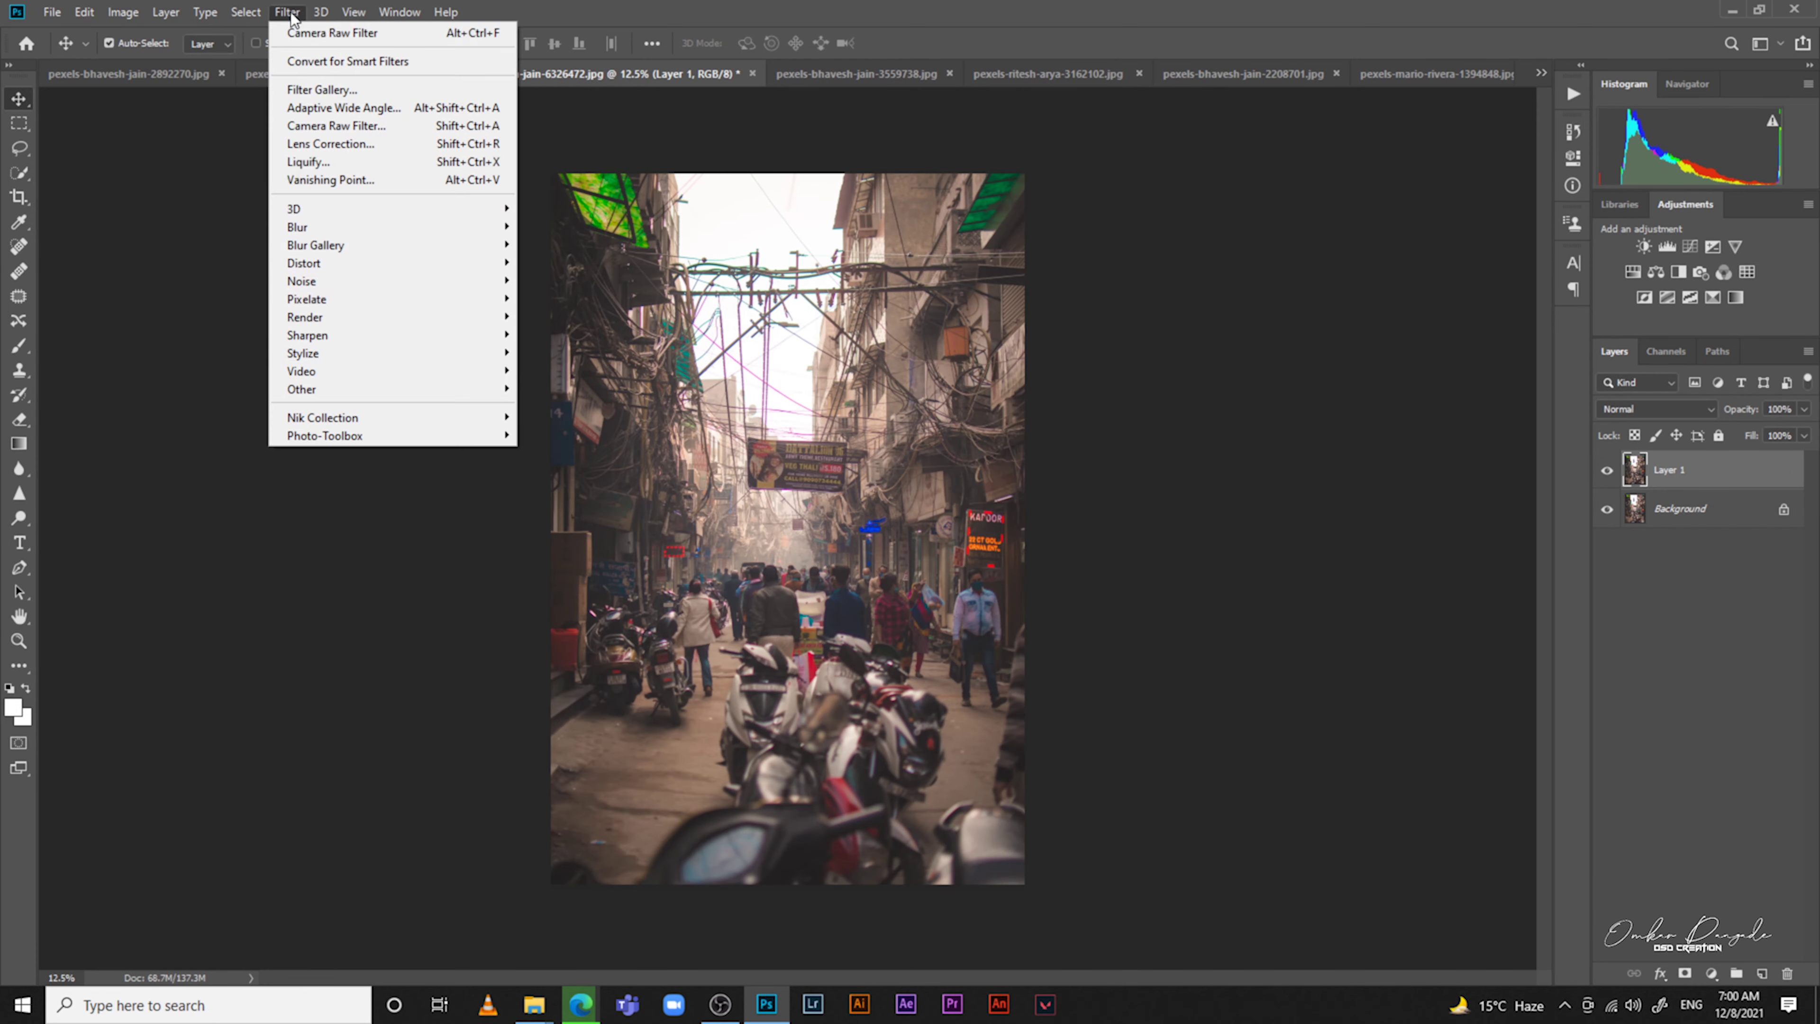
{"action": "left_click", "coordinate": [307, 35]}
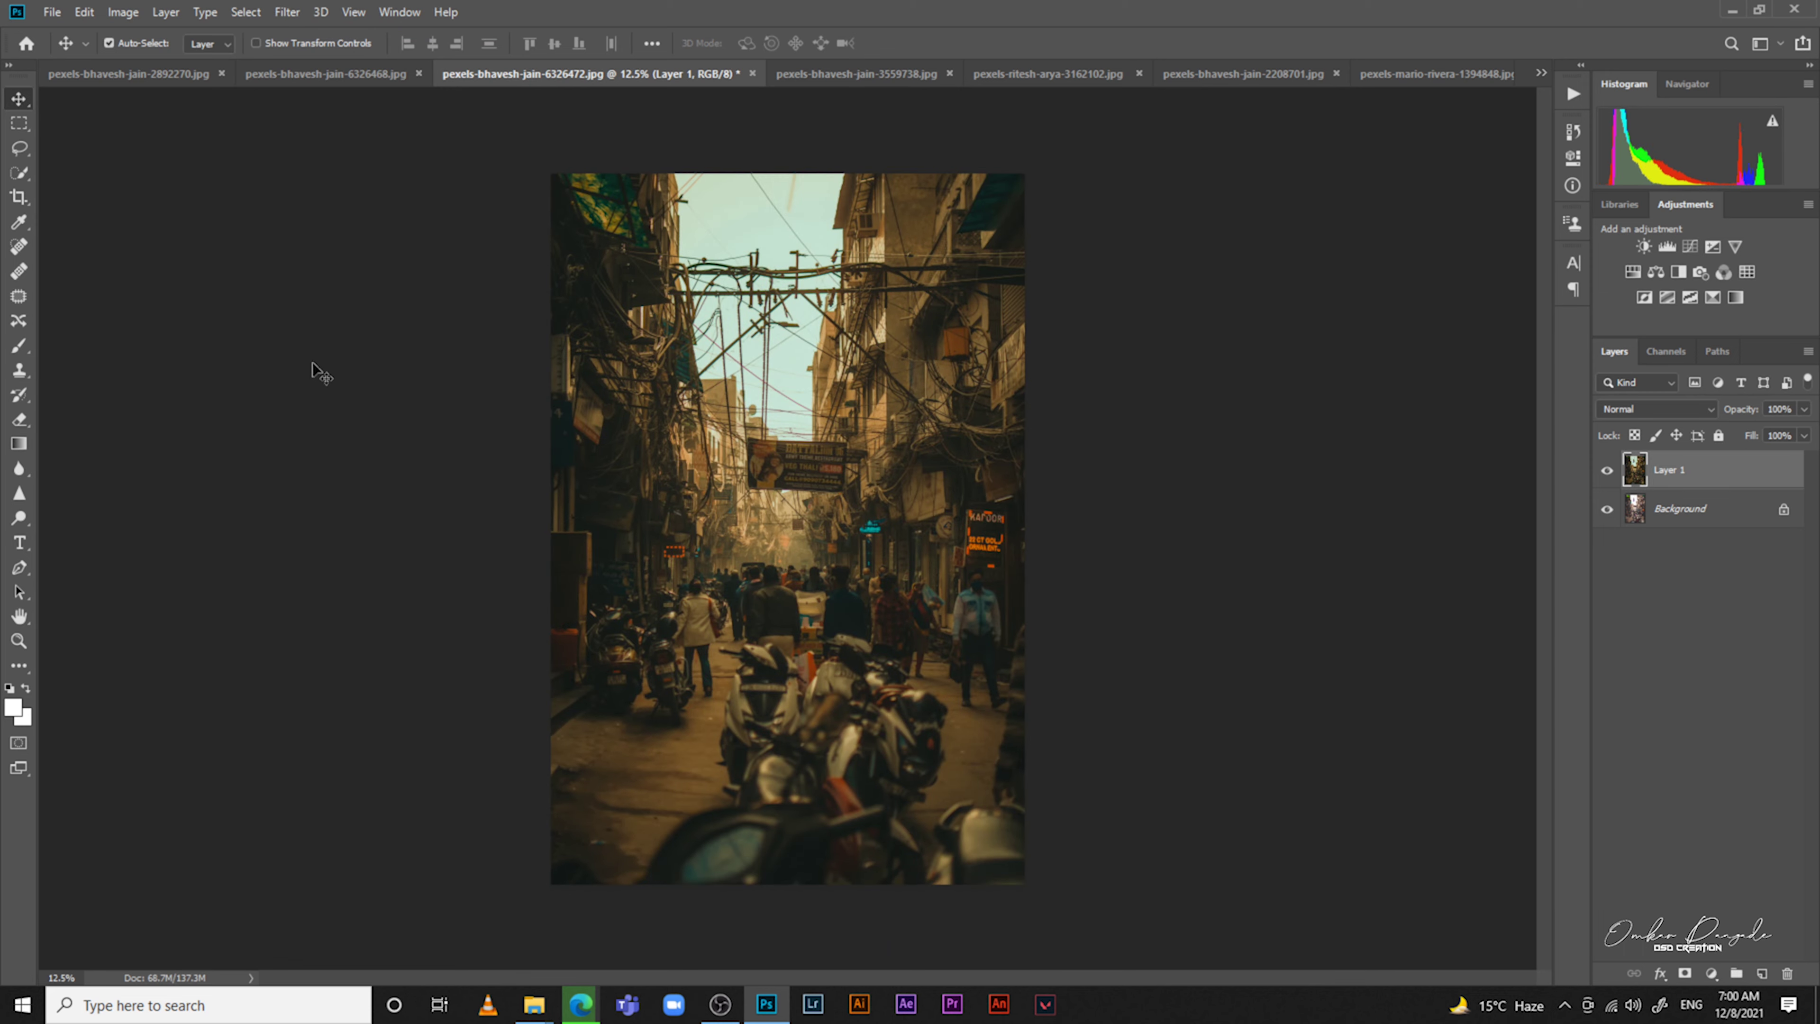
{"action": "left_click", "coordinate": [1606, 470]}
{"action": "left_click", "coordinate": [1607, 473]}
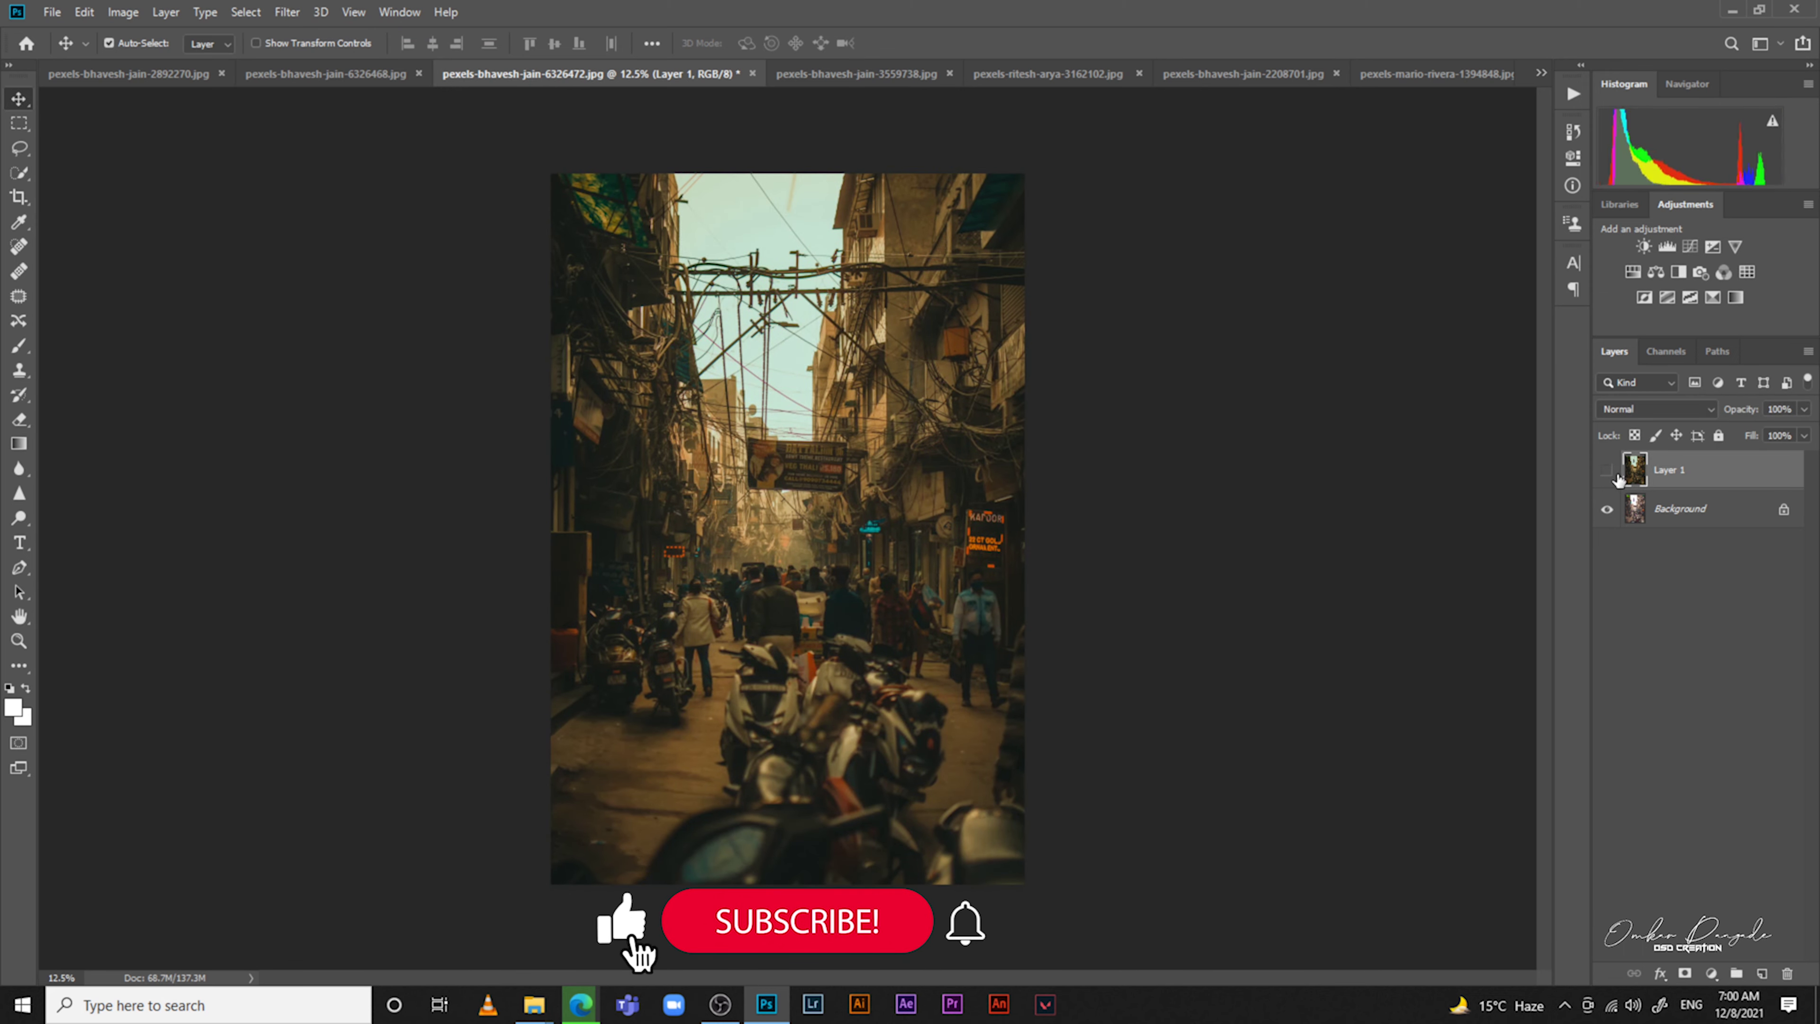
{"action": "left_click", "coordinate": [1613, 475]}
{"action": "left_click", "coordinate": [1614, 476]}
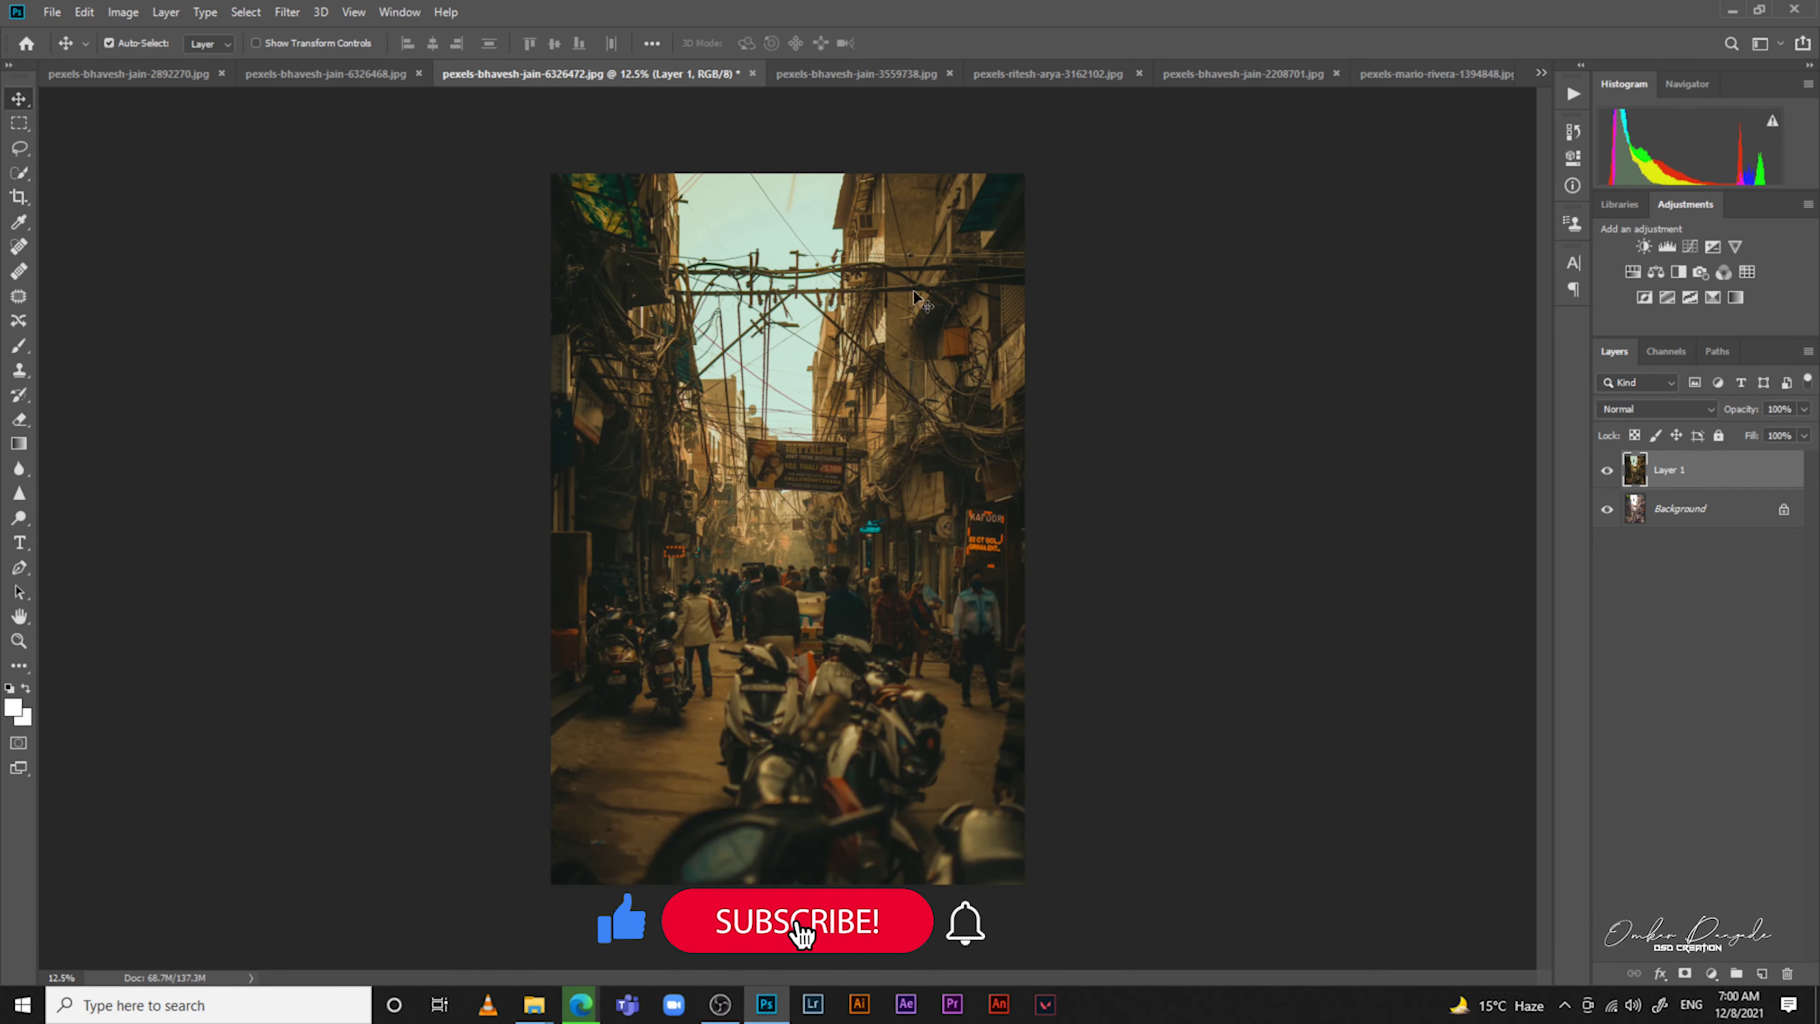
Grade a duplicate layer of the narrow lane photo with the Camera Raw Filter
{"action": "left_click", "coordinate": [386, 74]}
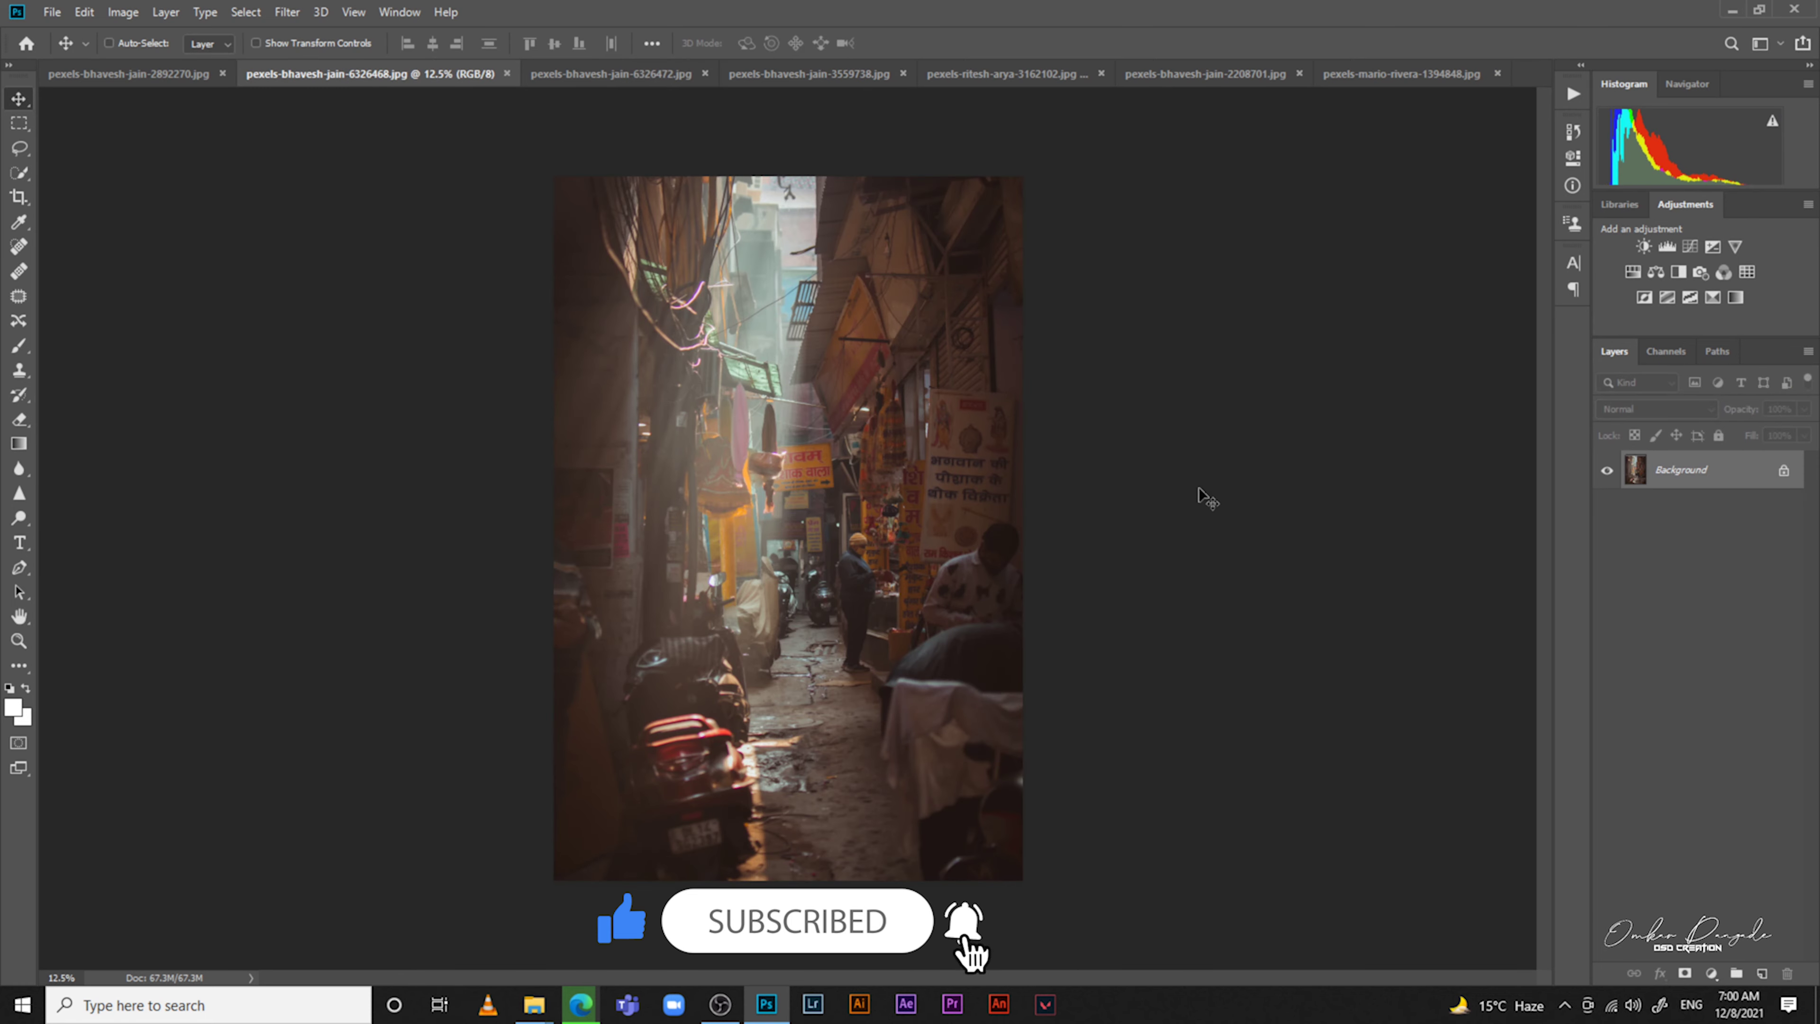
{"action": "key", "text": "ctrl+j"}
{"action": "left_click", "coordinate": [287, 12]}
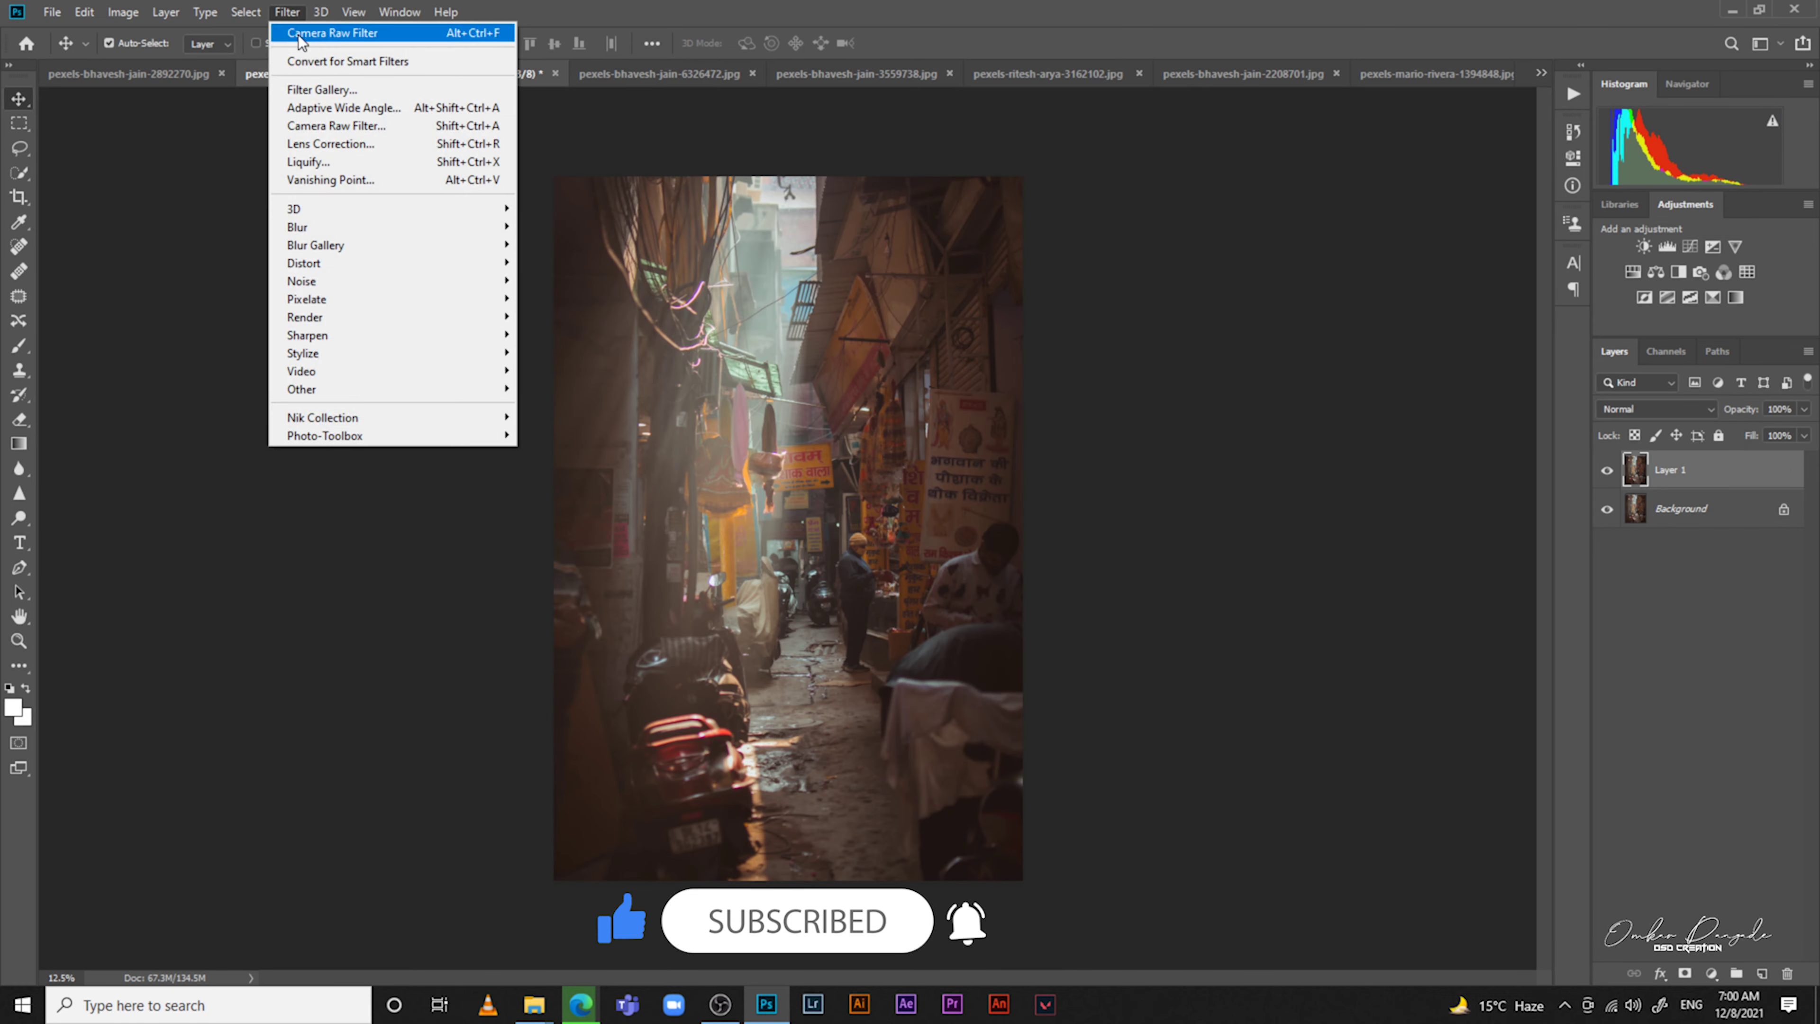
{"action": "left_click", "coordinate": [332, 35]}
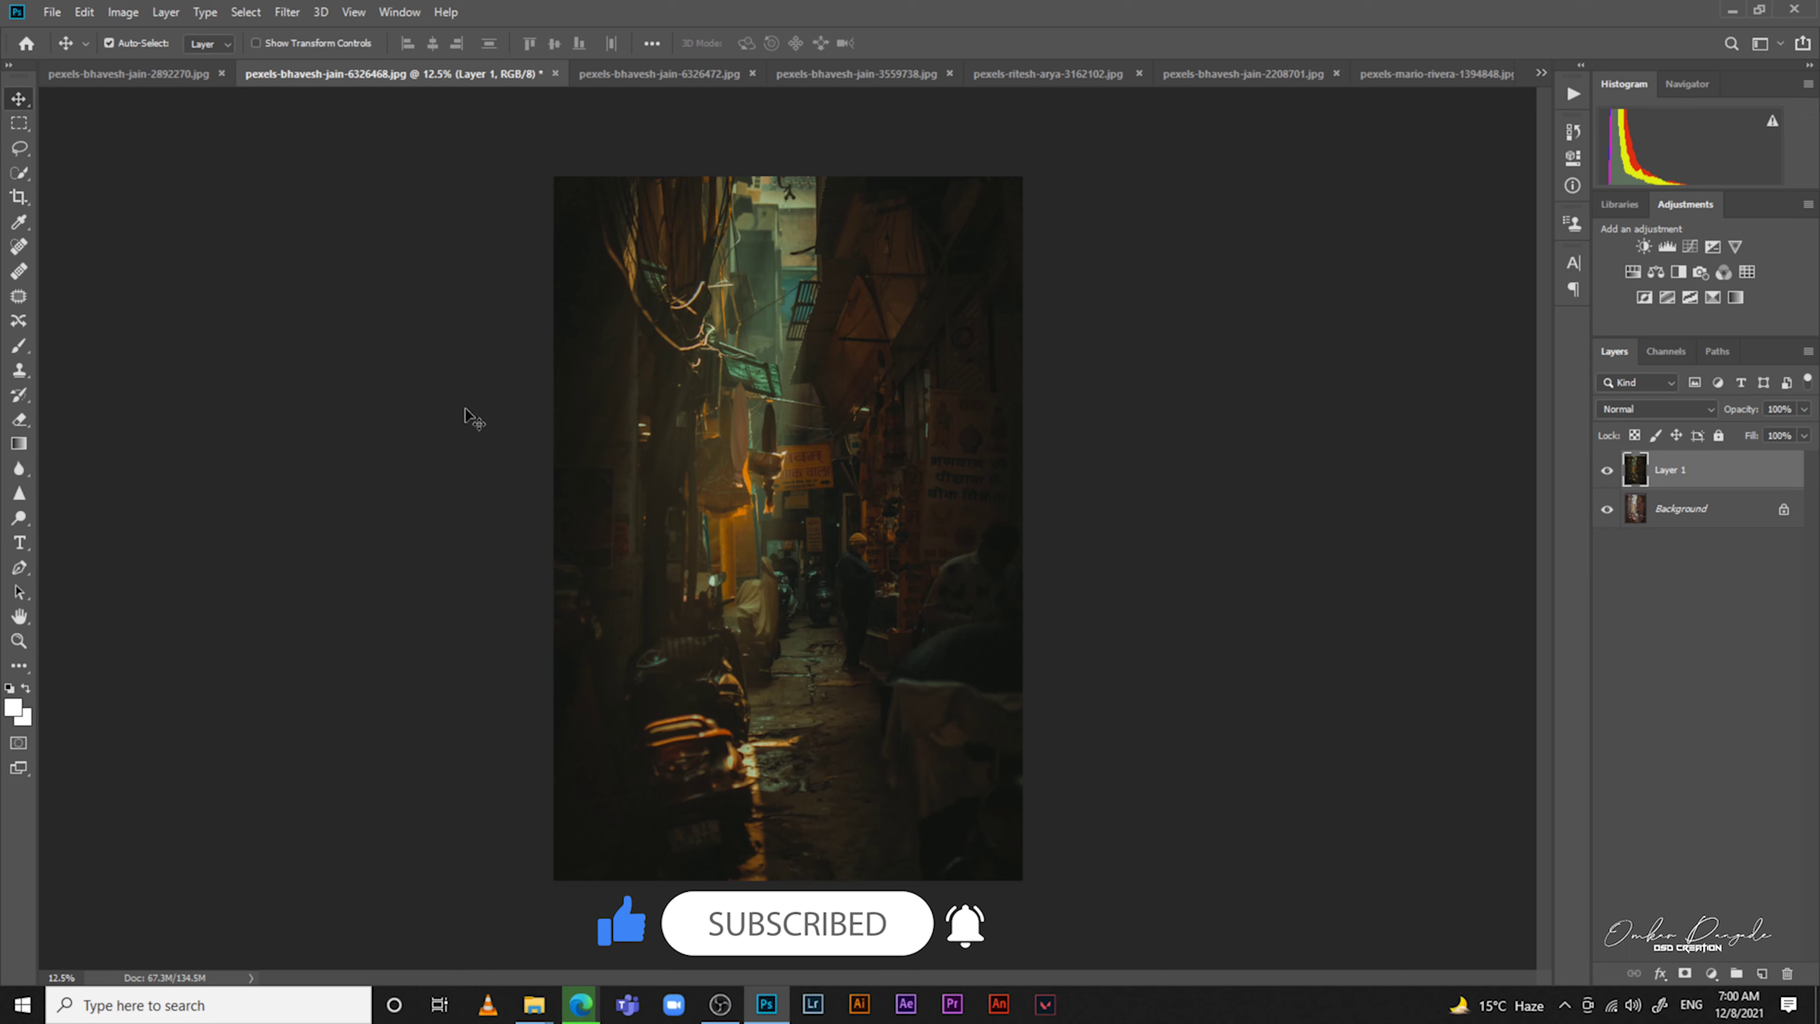
{"action": "left_click", "coordinate": [1608, 474]}
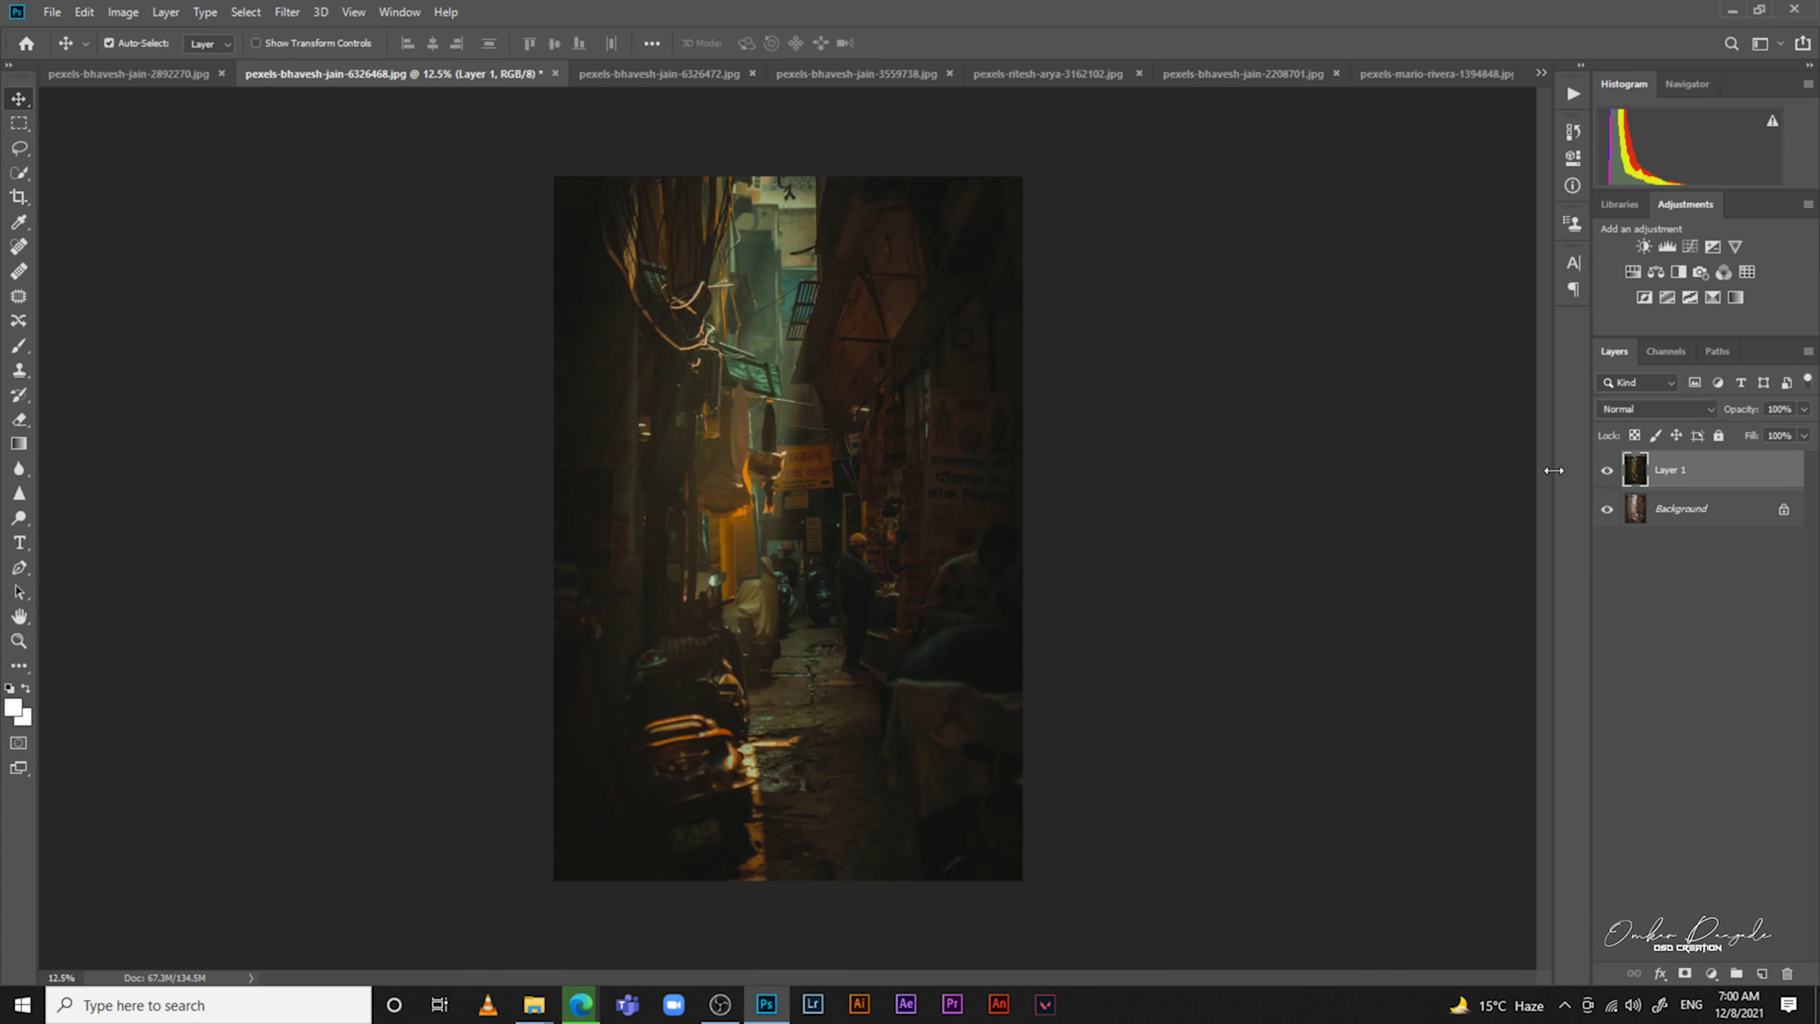
Grade a duplicate layer of the two-men-on-cart photo and compare with the original
{"action": "left_click", "coordinate": [141, 78]}
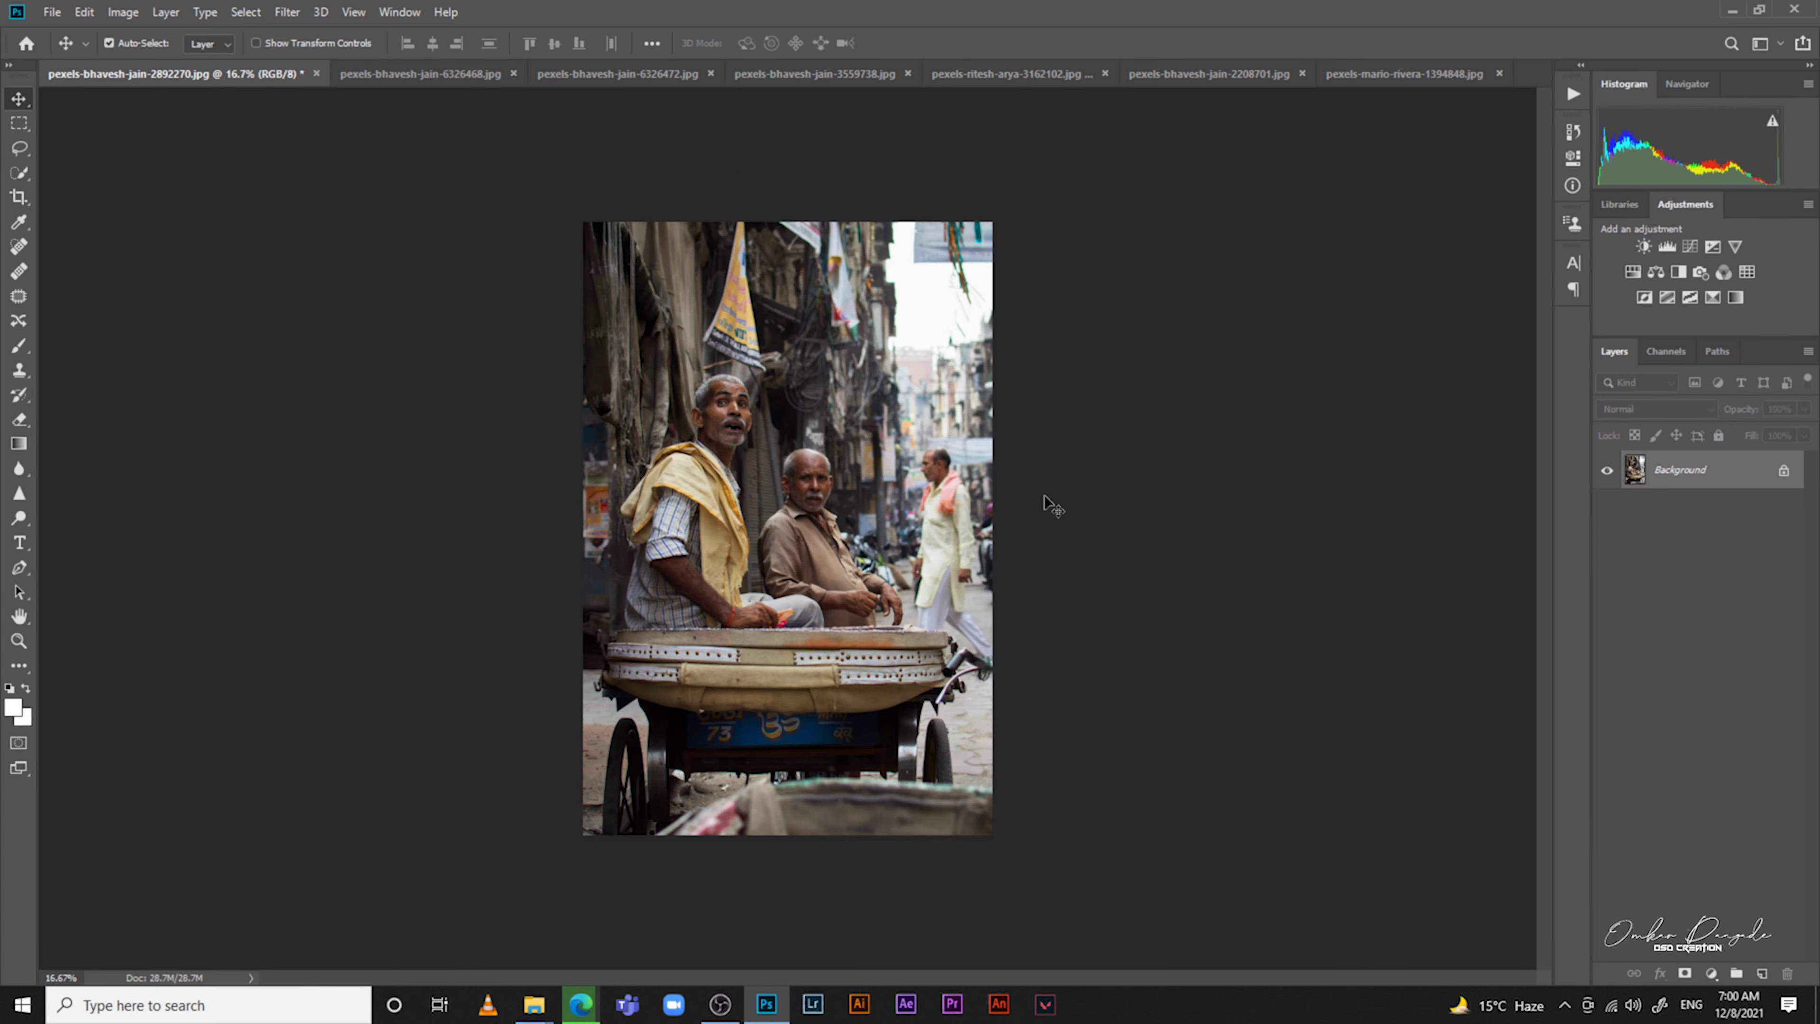
{"action": "key", "text": "ctrl+j"}
{"action": "left_click", "coordinate": [287, 11]}
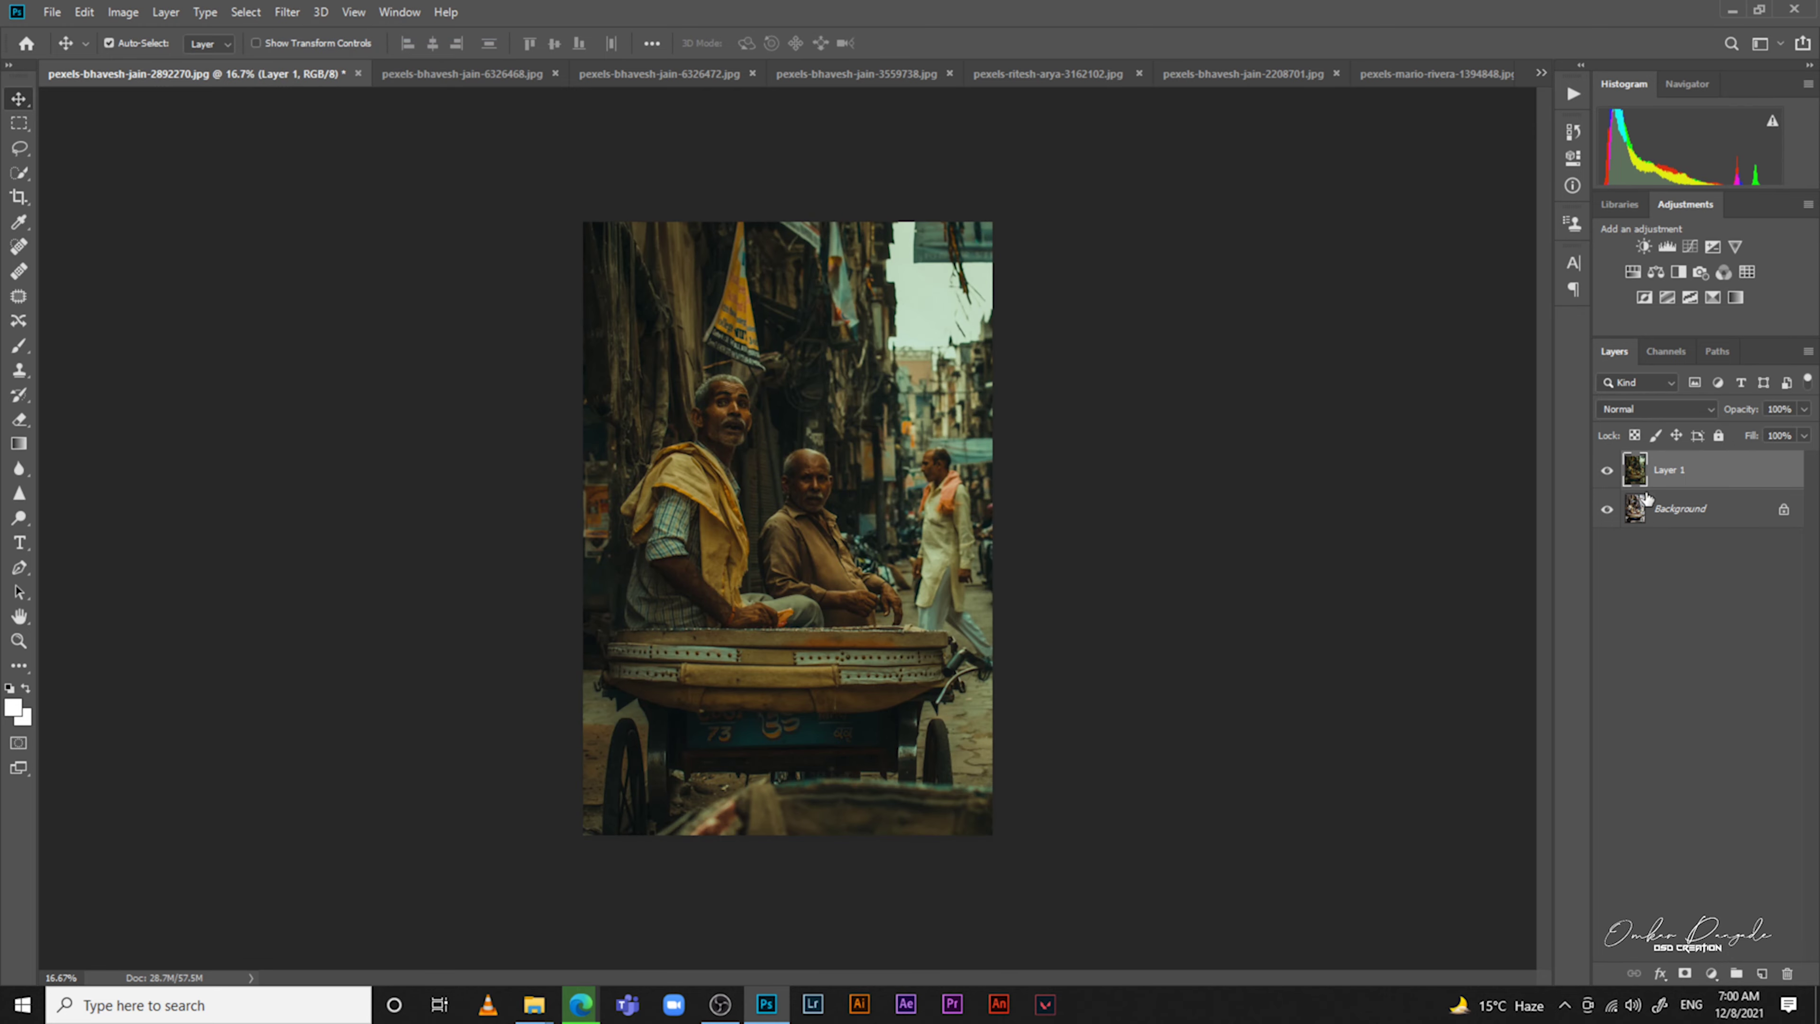
{"action": "left_click", "coordinate": [1607, 471]}
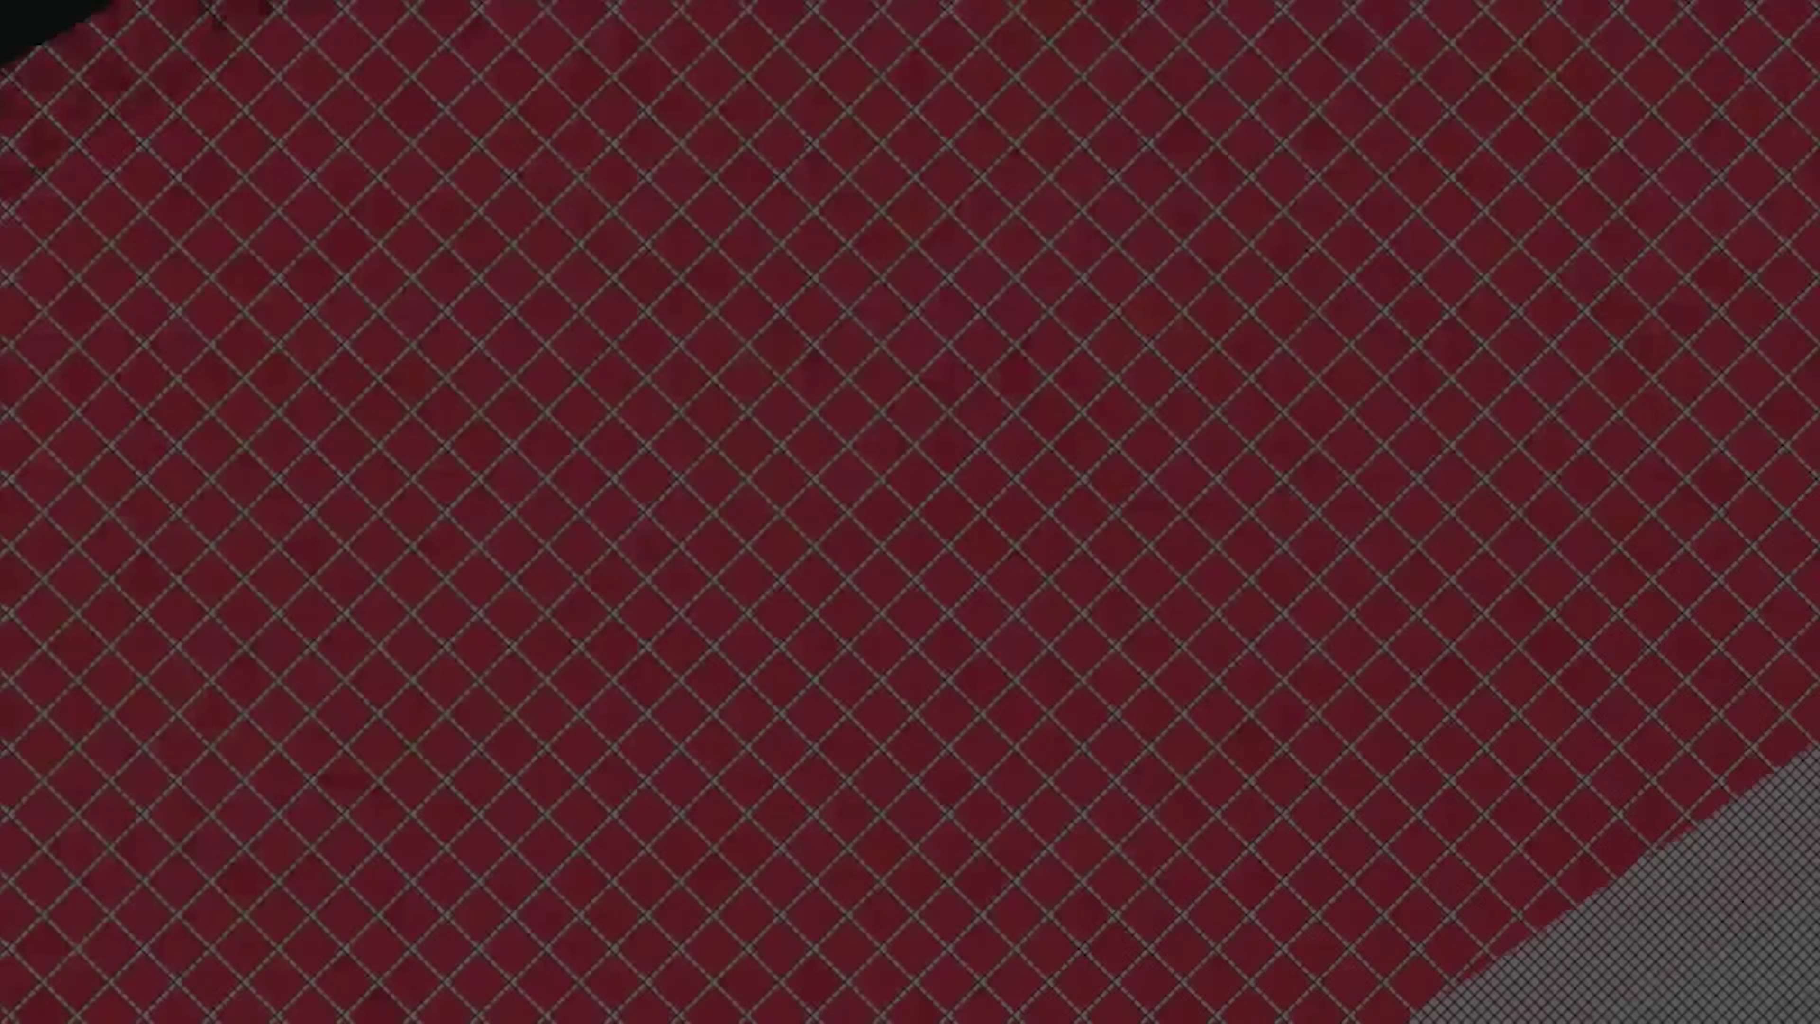